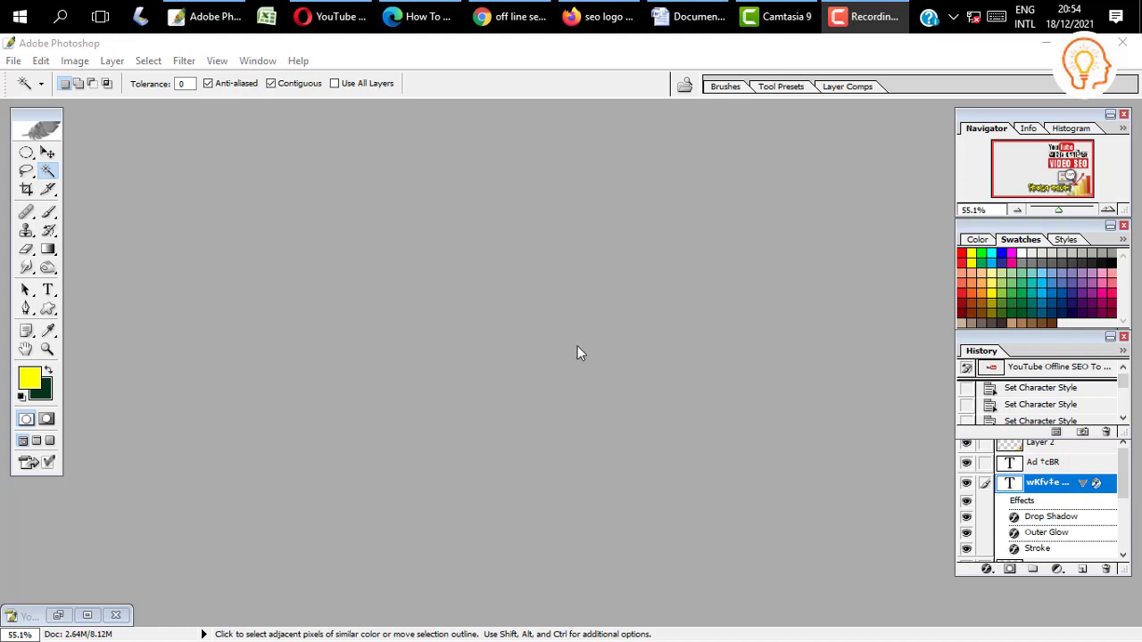
- Open the photo 20190222_172122.jpg of the man in the pink shirt
double_click(435, 263)
click(562, 295)
scroll(548, 297, down, 3)
scroll(548, 297, up, 1)
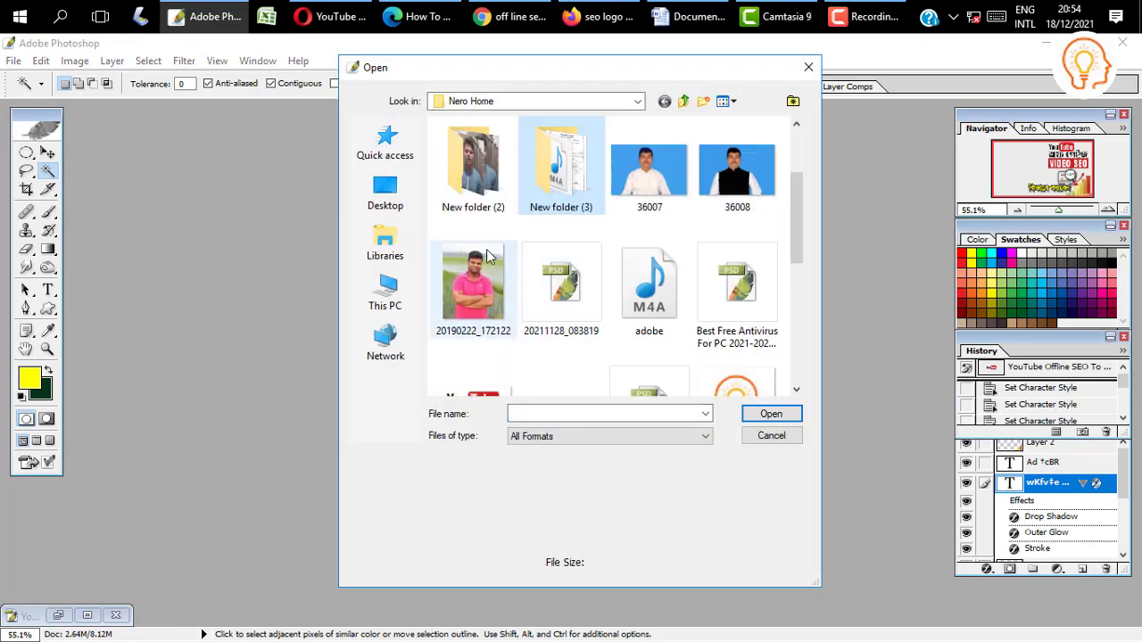
click(473, 284)
click(773, 414)
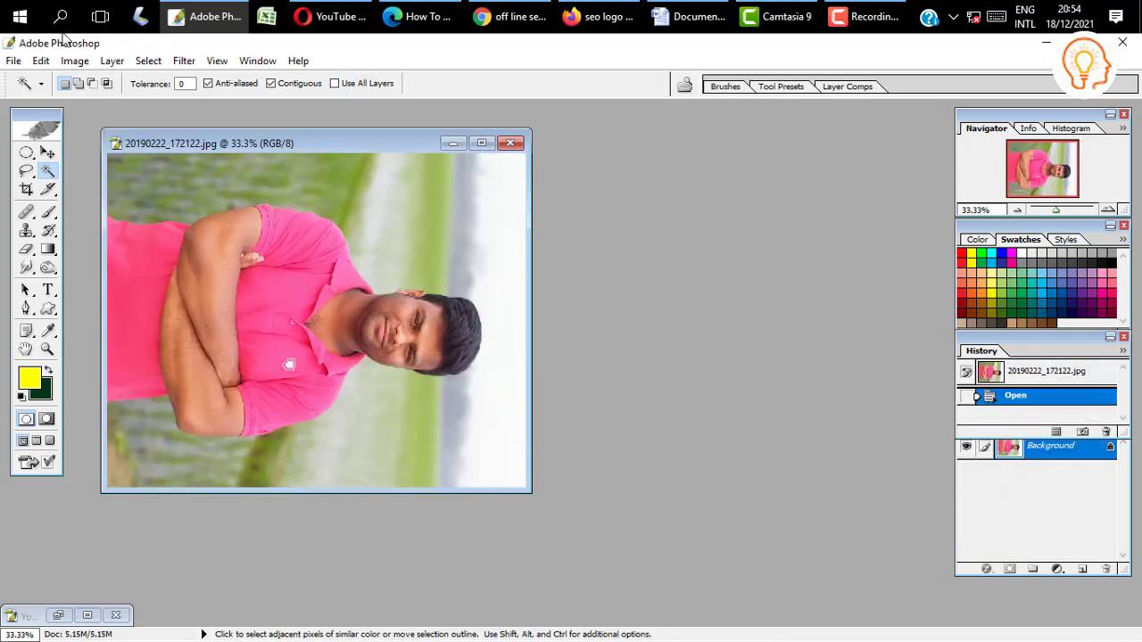
- Rotate the canvas 90° clockwise three times so the man stands upright
click(75, 61)
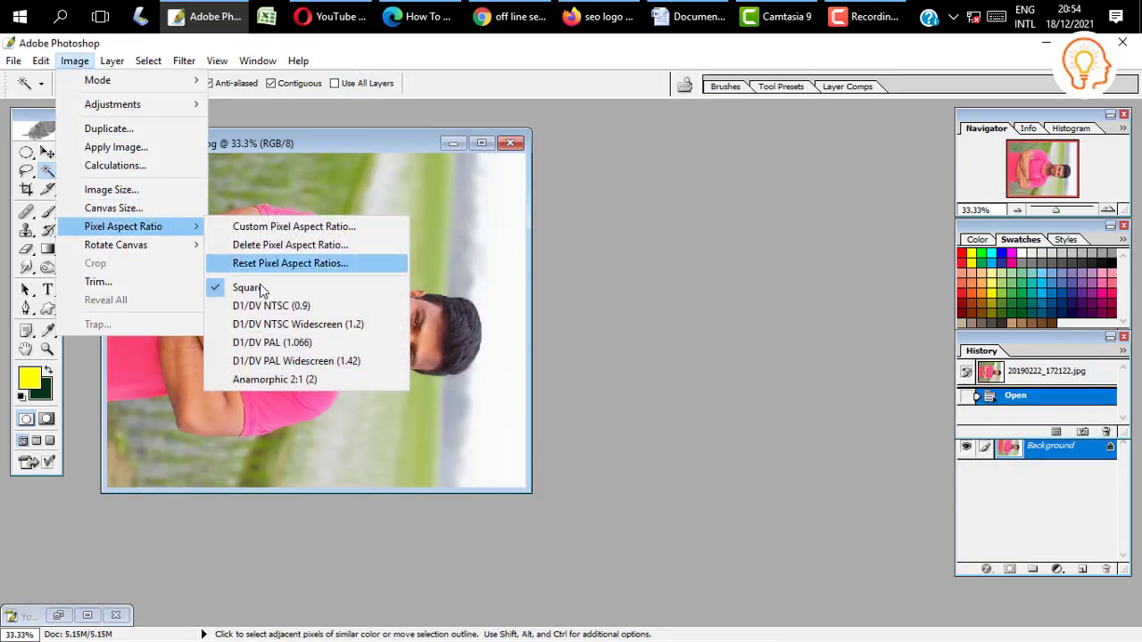
mouse_move(116, 245)
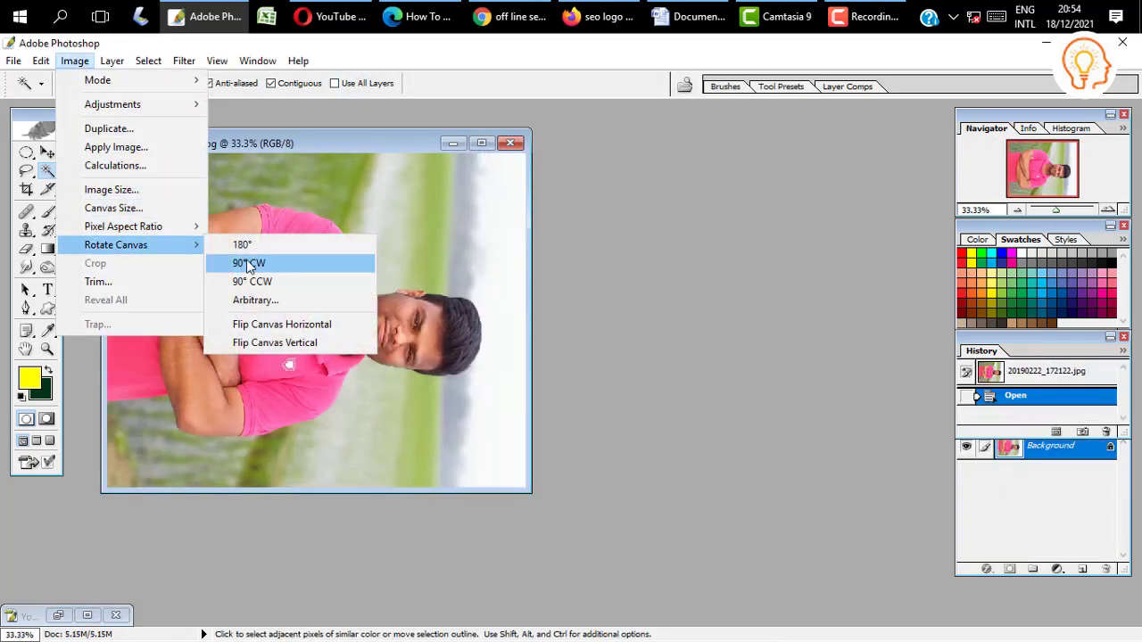
click(248, 263)
click(75, 61)
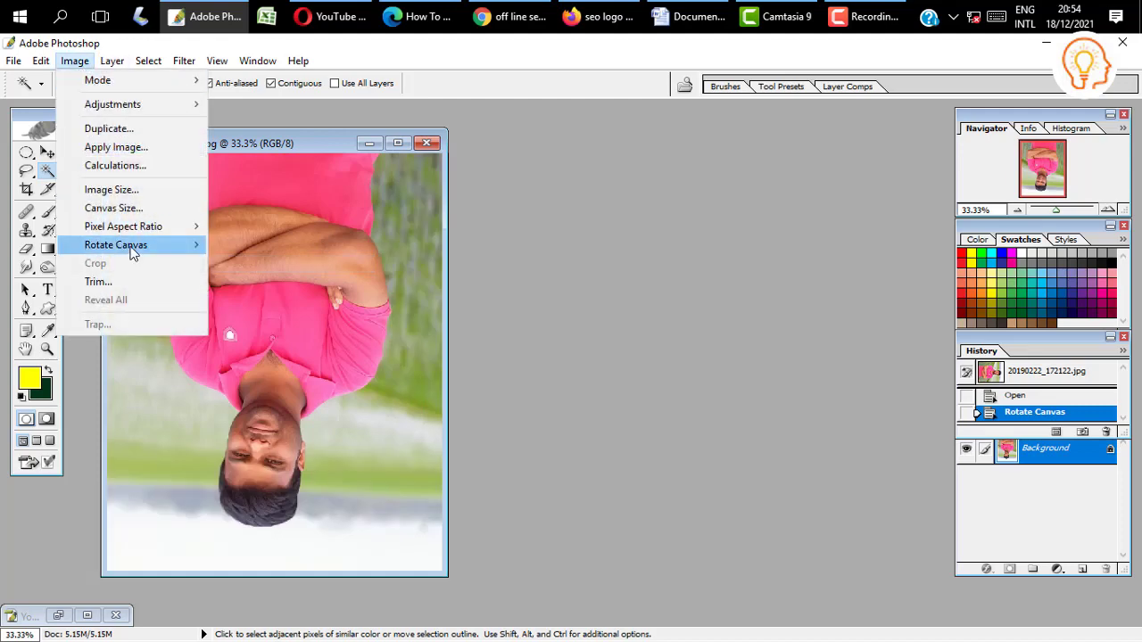
click(252, 264)
click(75, 61)
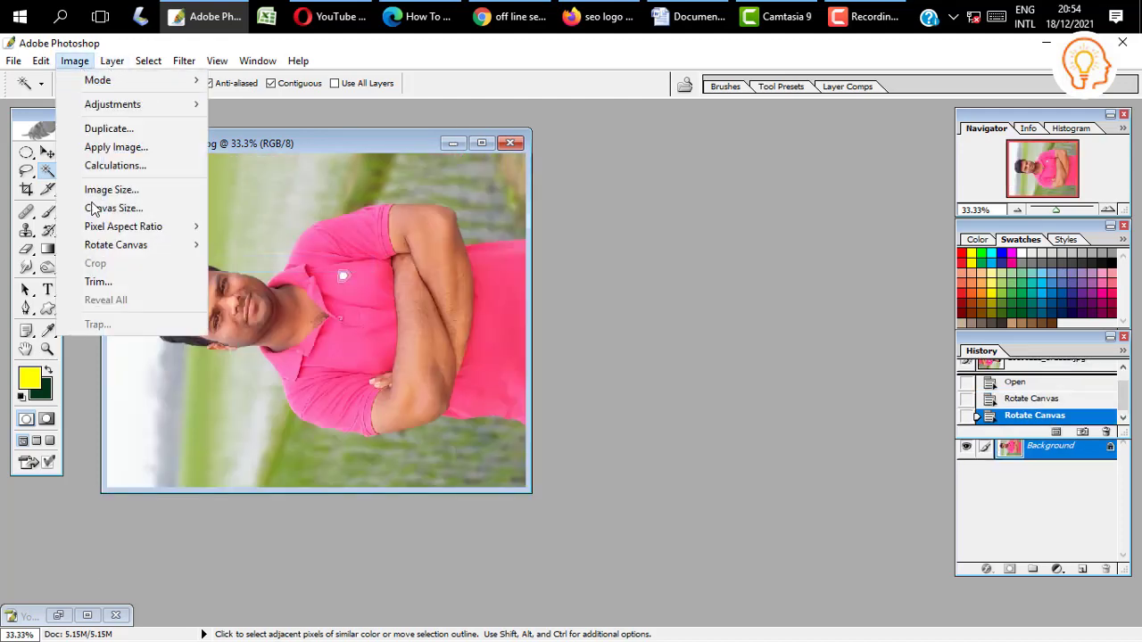
click(232, 263)
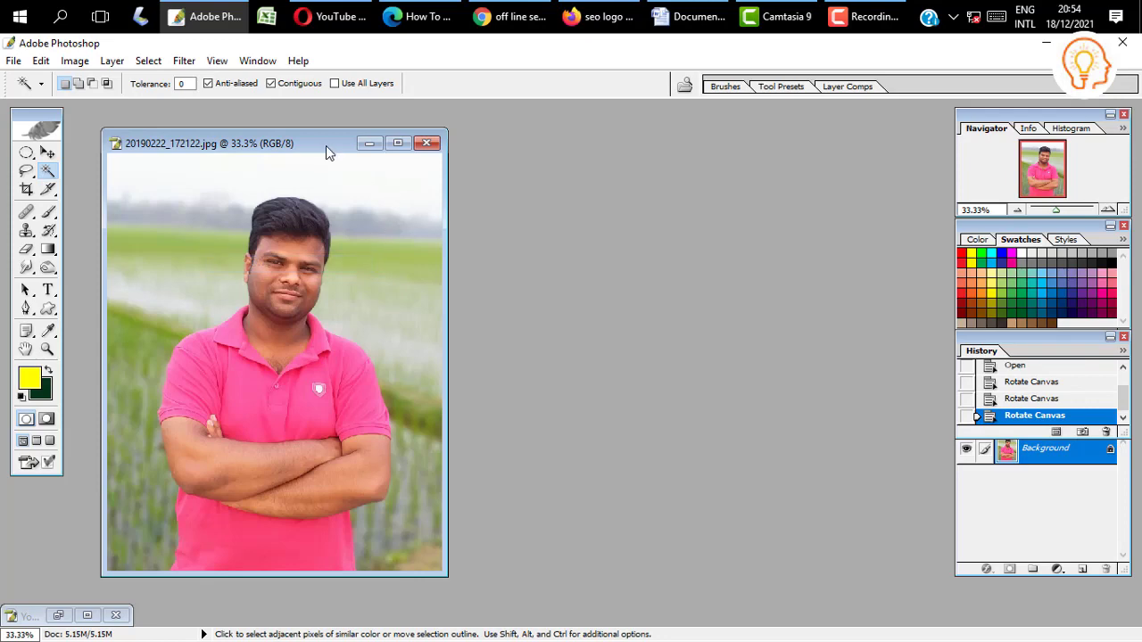
drag(326, 149, 560, 126)
key(f)
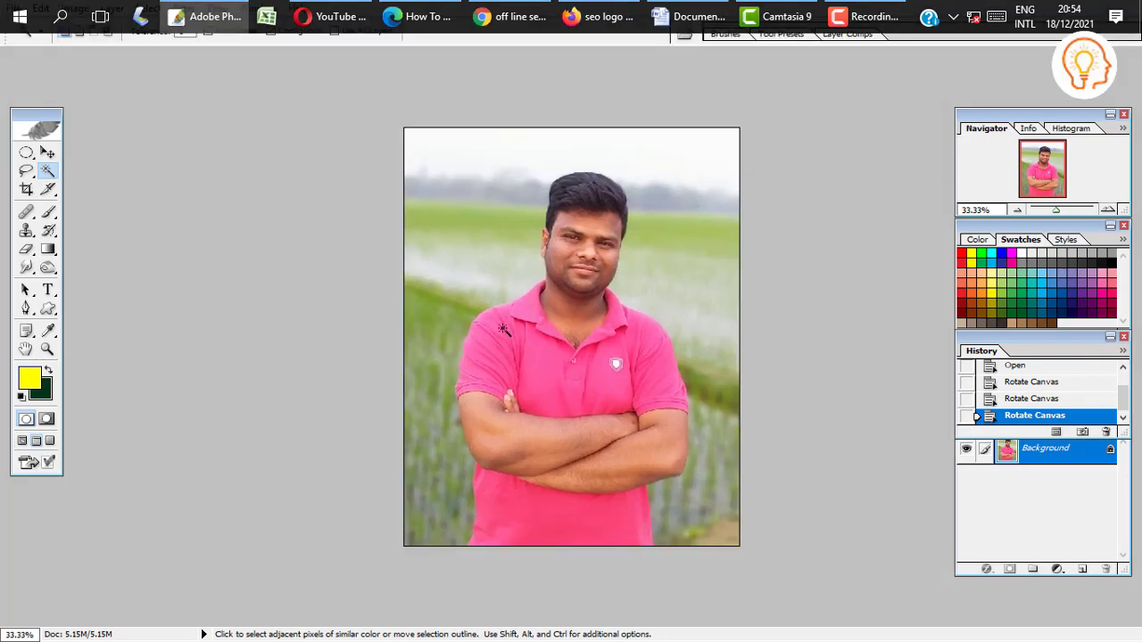
key(ctrl+plus)
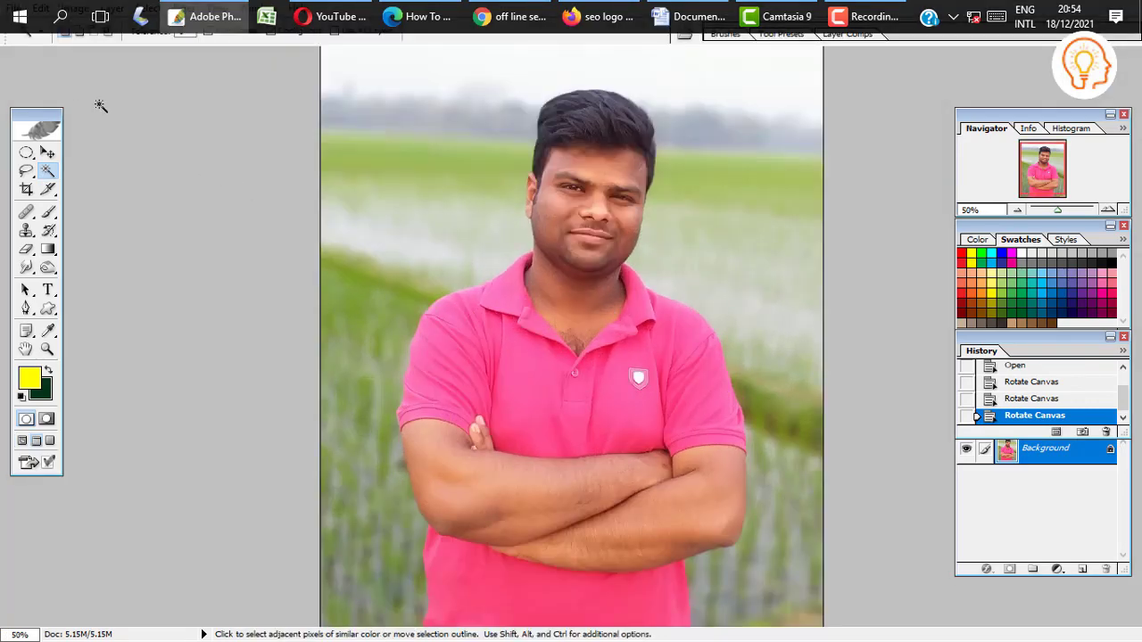
drag(67, 117, 96, 115)
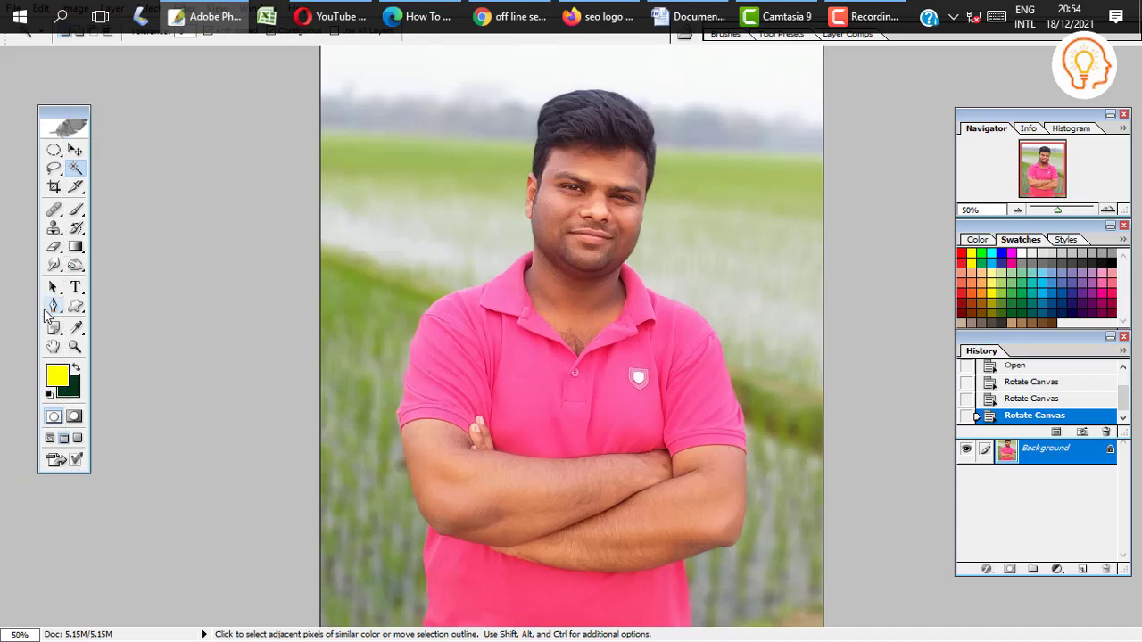
click(53, 307)
scroll(384, 401, down, 5)
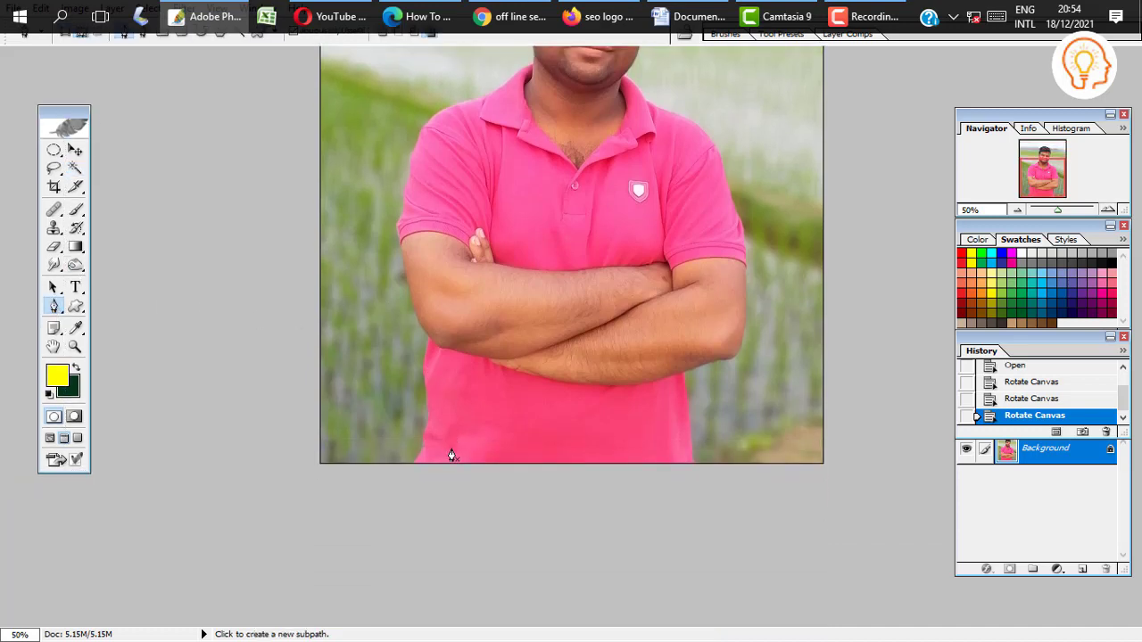
ctrl+click(384, 458)
ctrl+click(416, 449)
scroll(447, 464, down, 1)
click(446, 455)
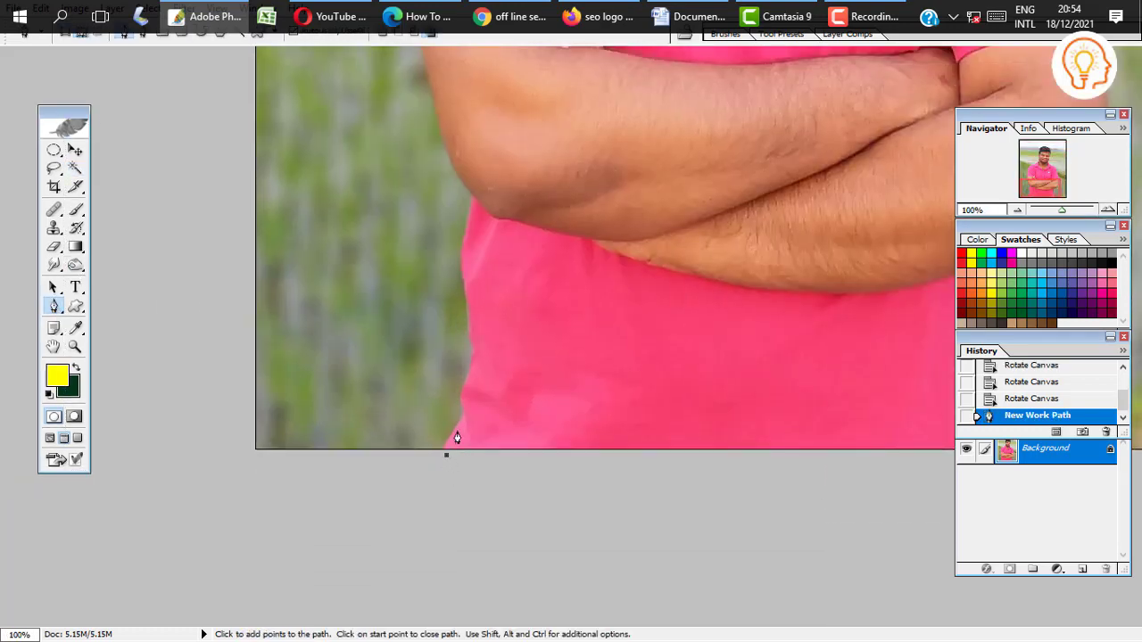
drag(468, 416, 465, 427)
alt+click(465, 423)
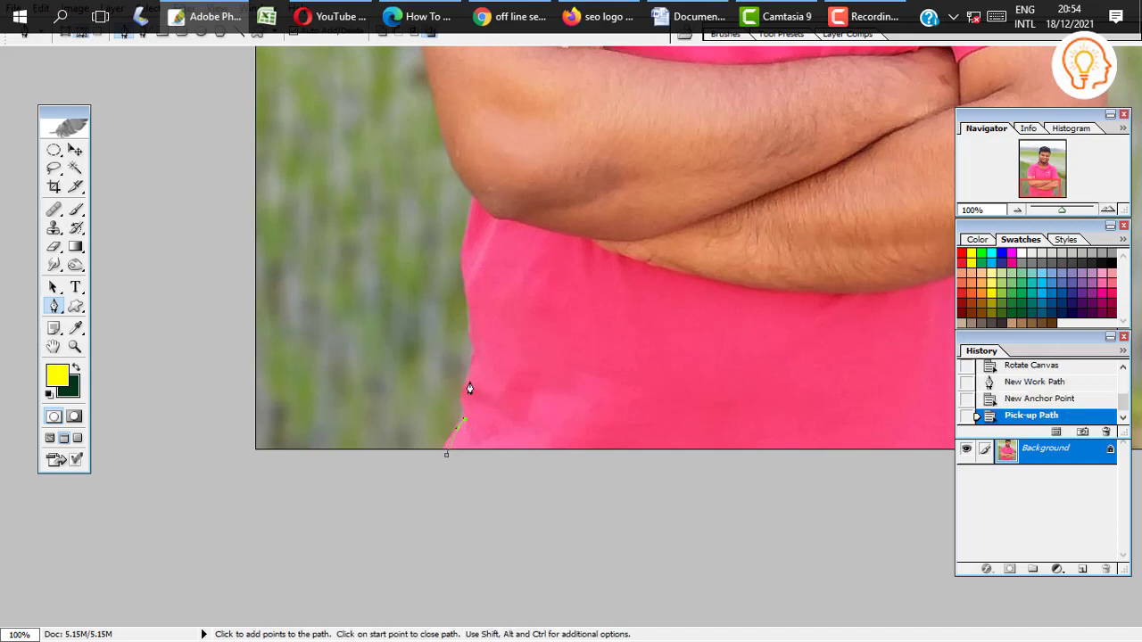
click(475, 361)
click(430, 279)
click(283, 240)
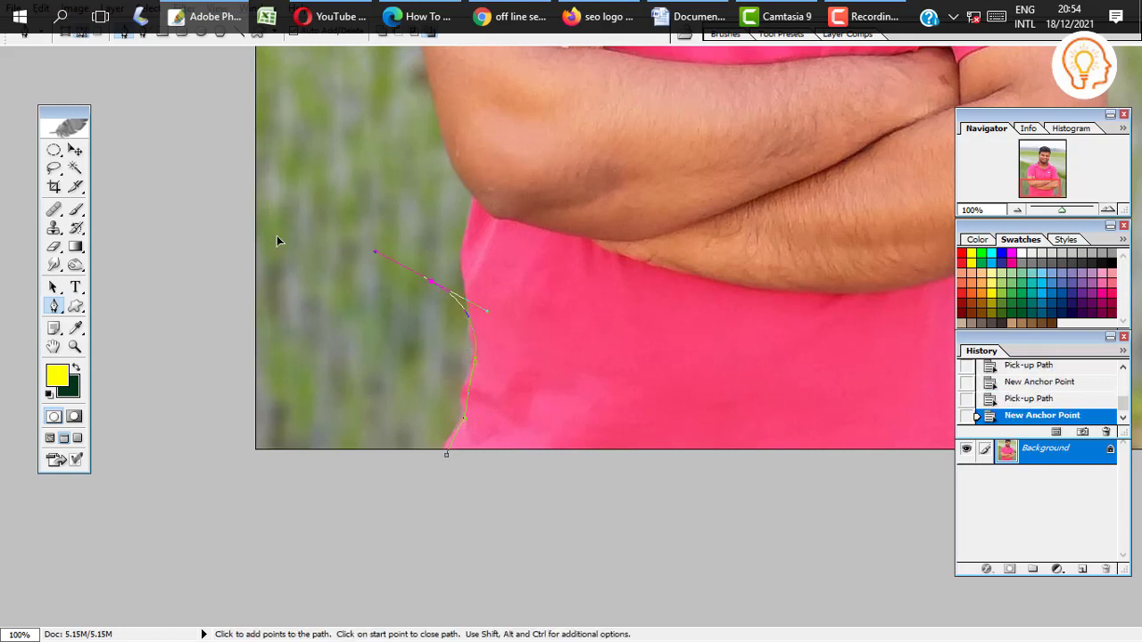
drag(127, 261, 128, 344)
drag(143, 412, 188, 502)
click(339, 522)
key(ctrl+Return)
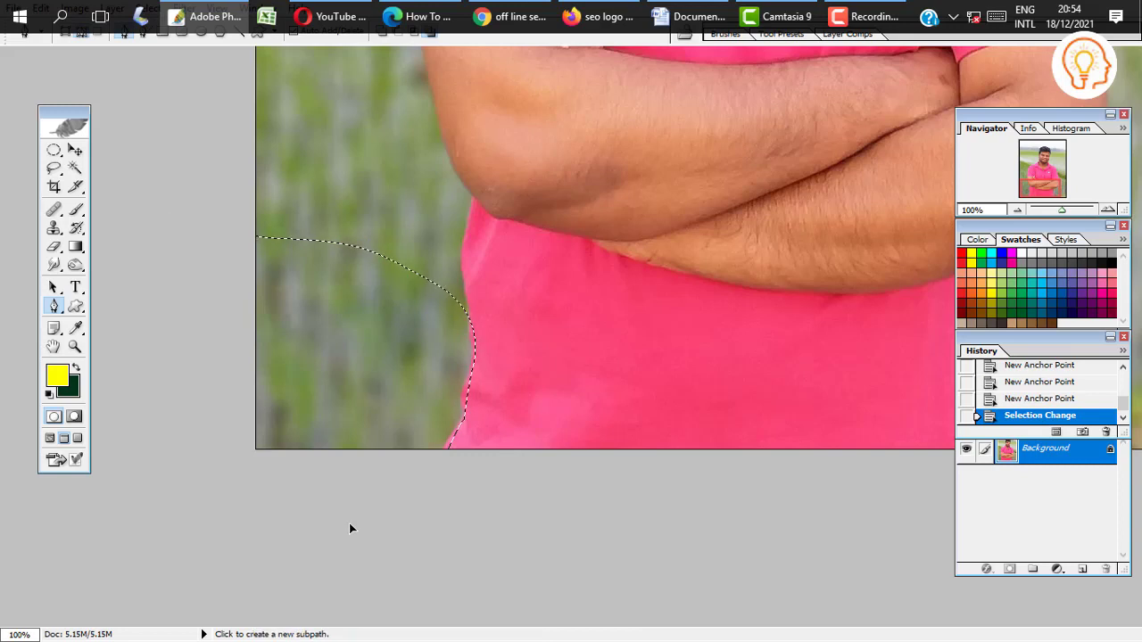
double_click(1057, 449)
click(699, 288)
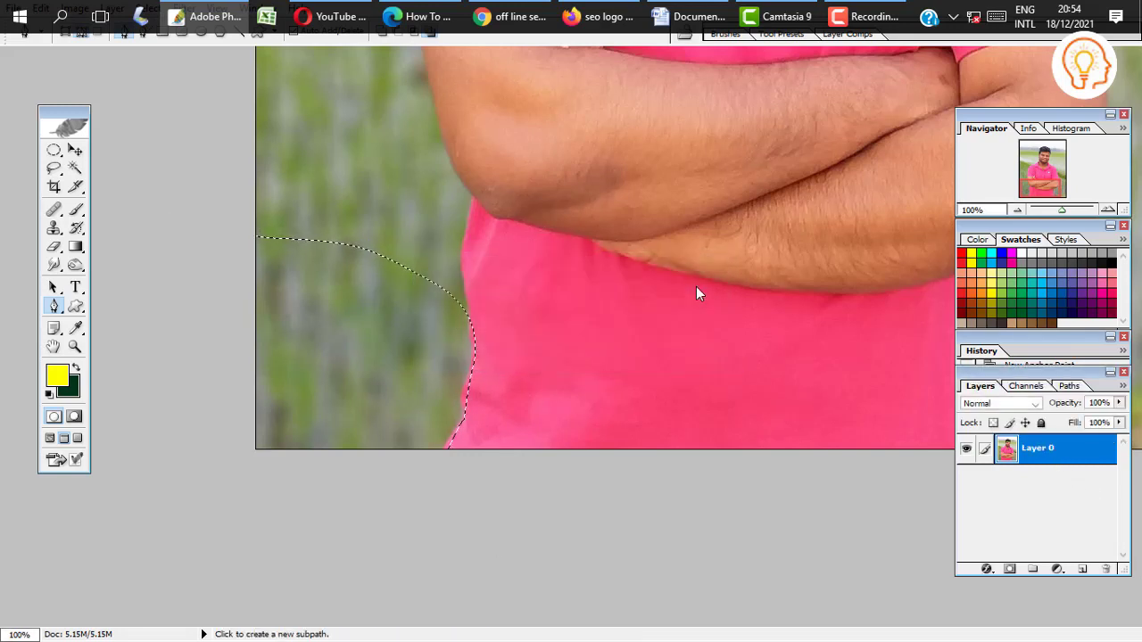
key(Delete)
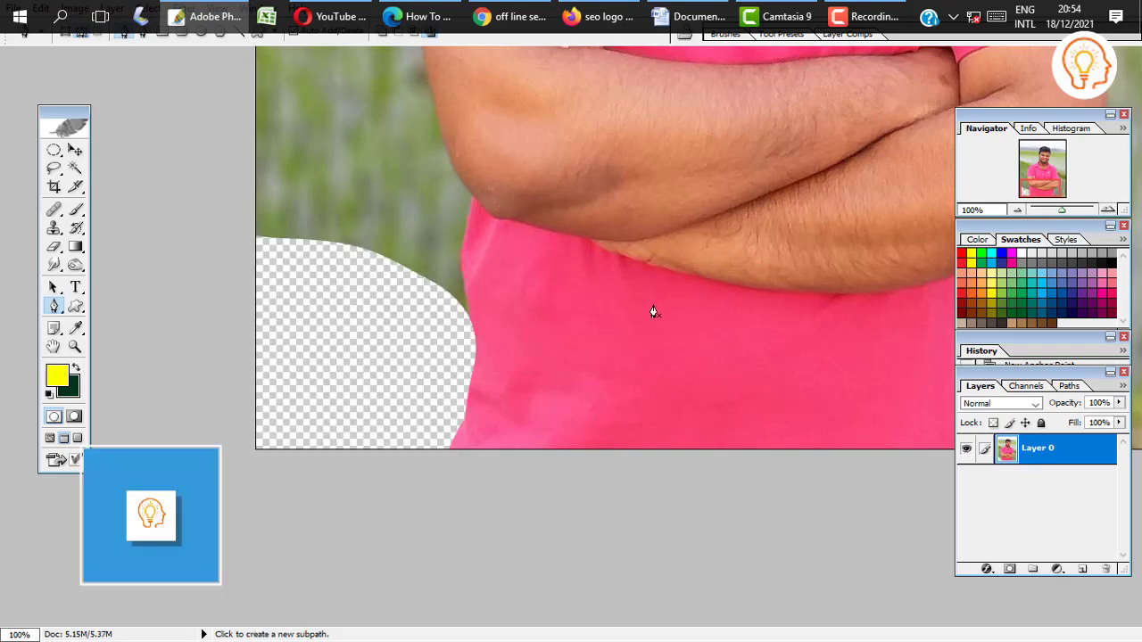
key(ctrl+minus)
key(ctrl+minus)
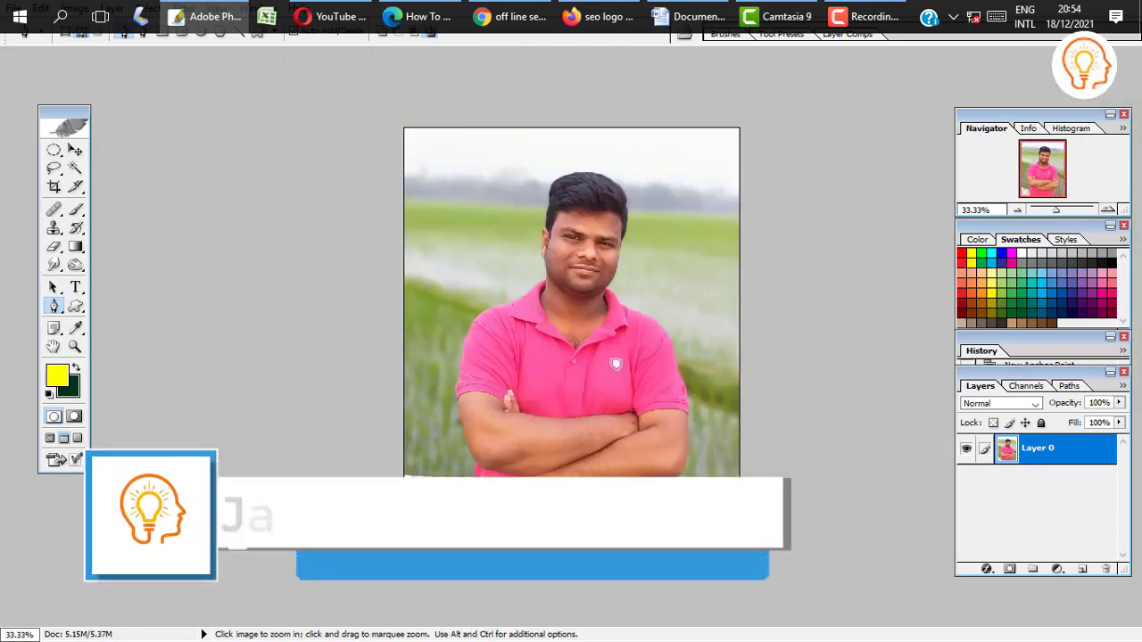
key(ctrl+plus)
ctrl+click(446, 460)
ctrl+click(437, 357)
ctrl+click(436, 321)
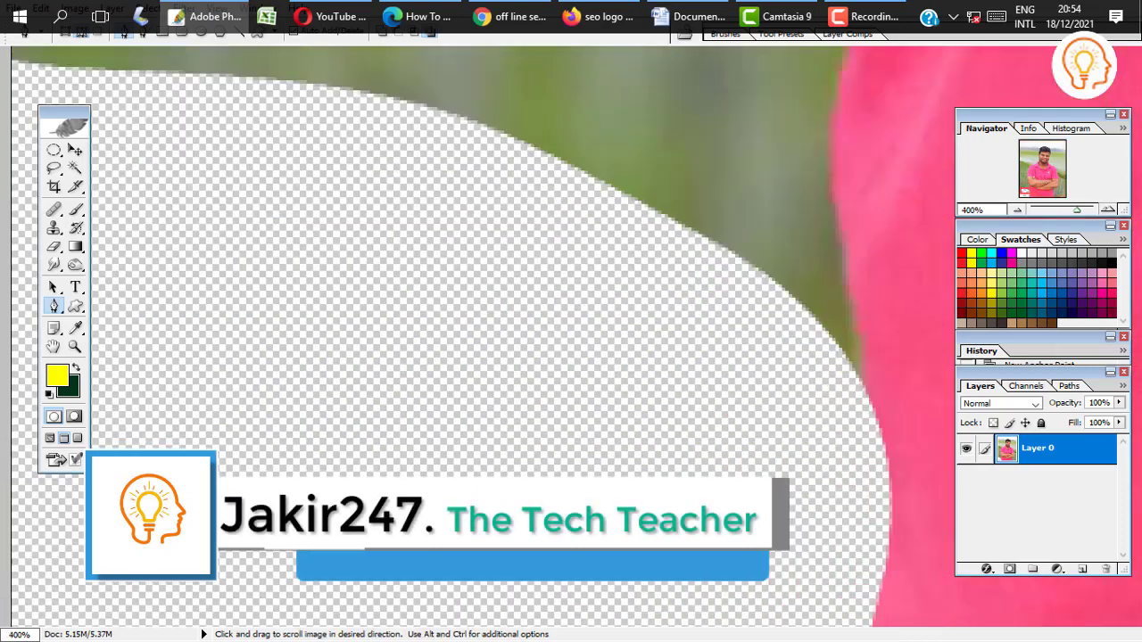
ctrl+click(435, 309)
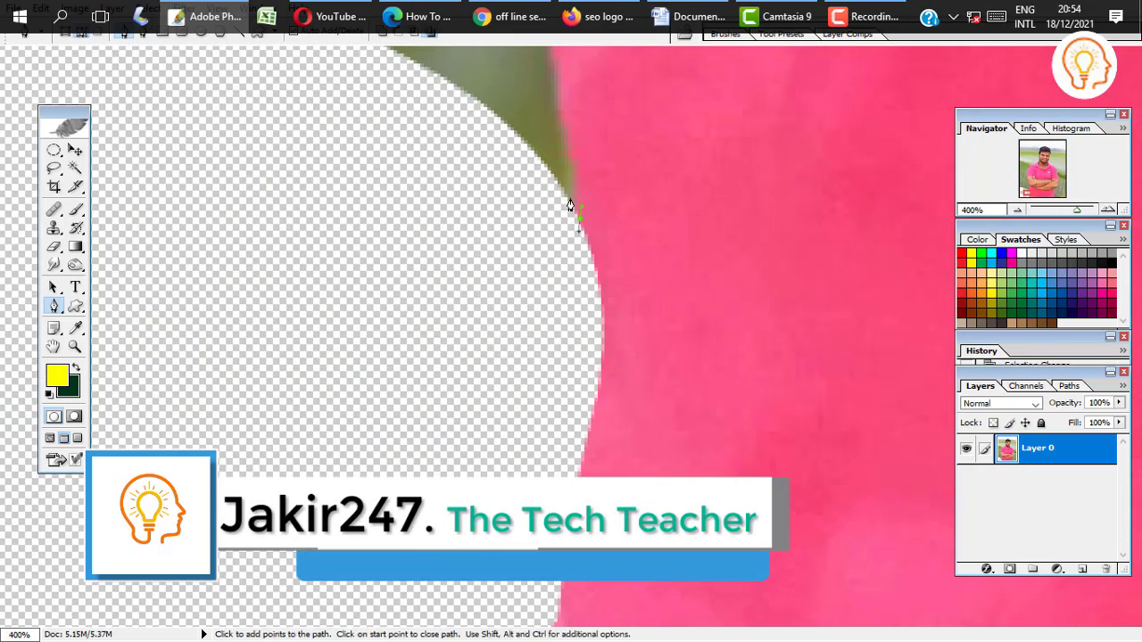
key(ctrl+minus)
key(ctrl+minus)
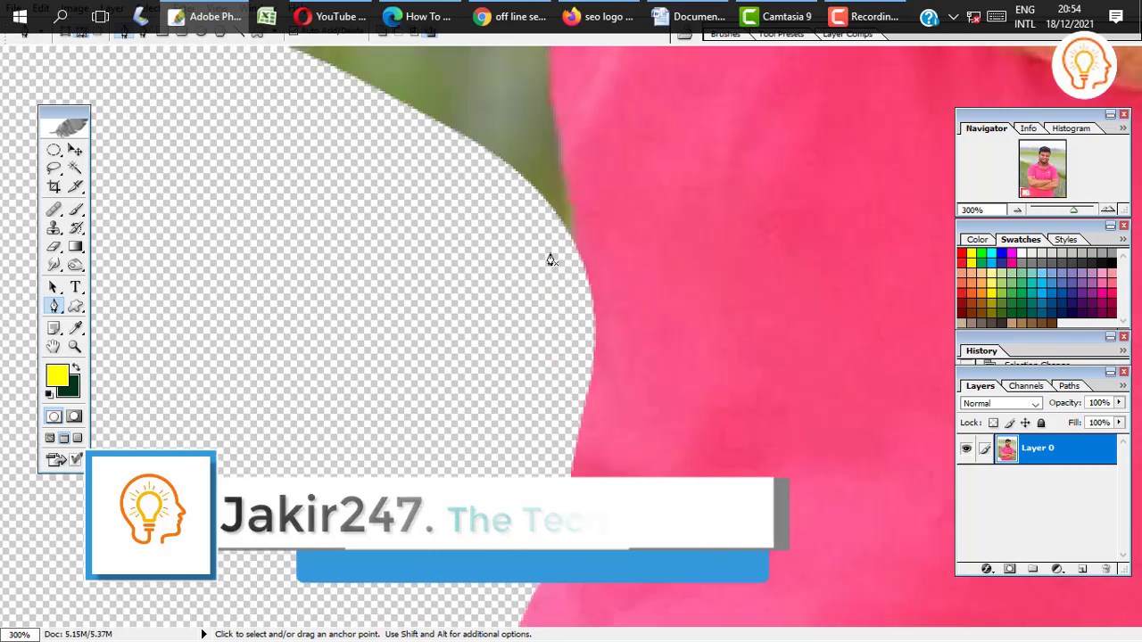
key(ctrl+minus)
key(ctrl+minus)
key(ctrl+minus)
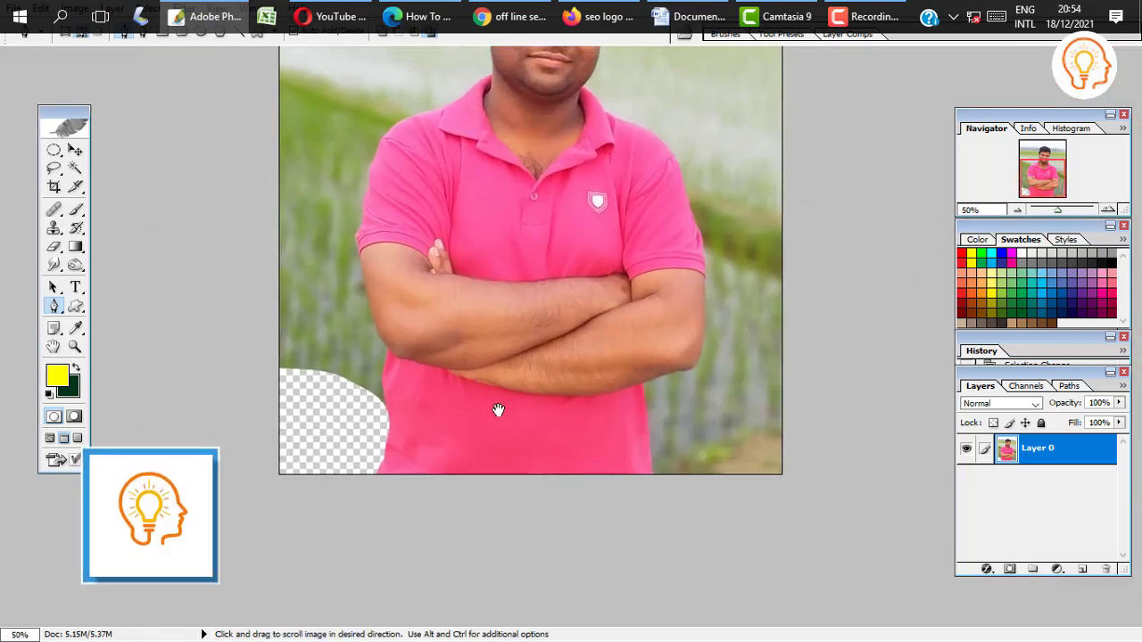
key(ctrl+alt+z)
key(ctrl+alt+z)
click(472, 429)
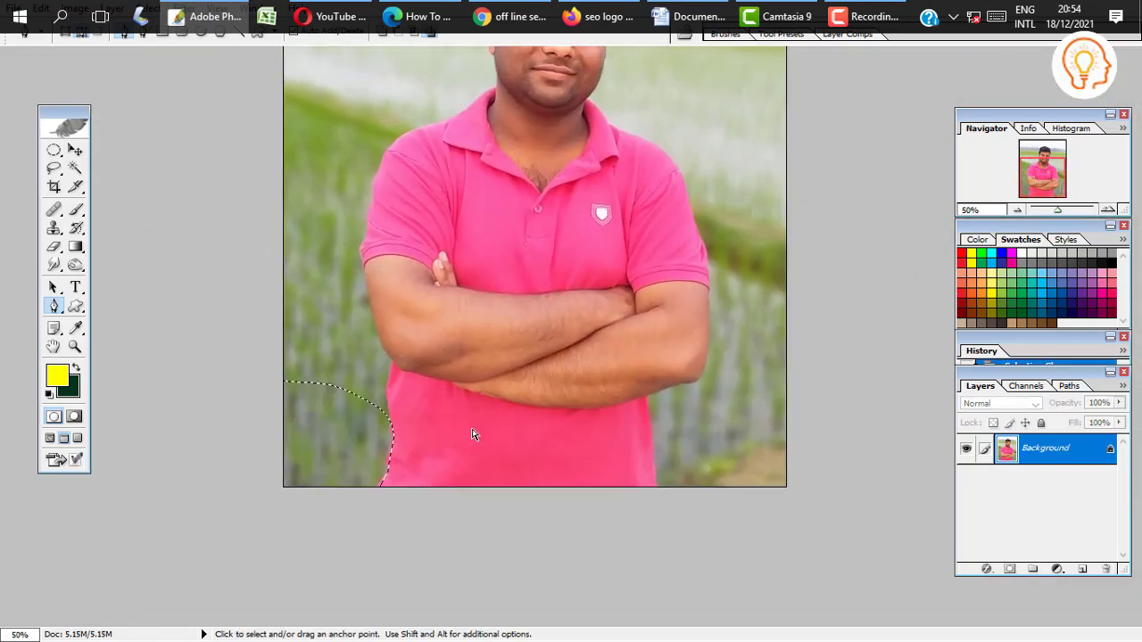
drag(468, 281, 457, 428)
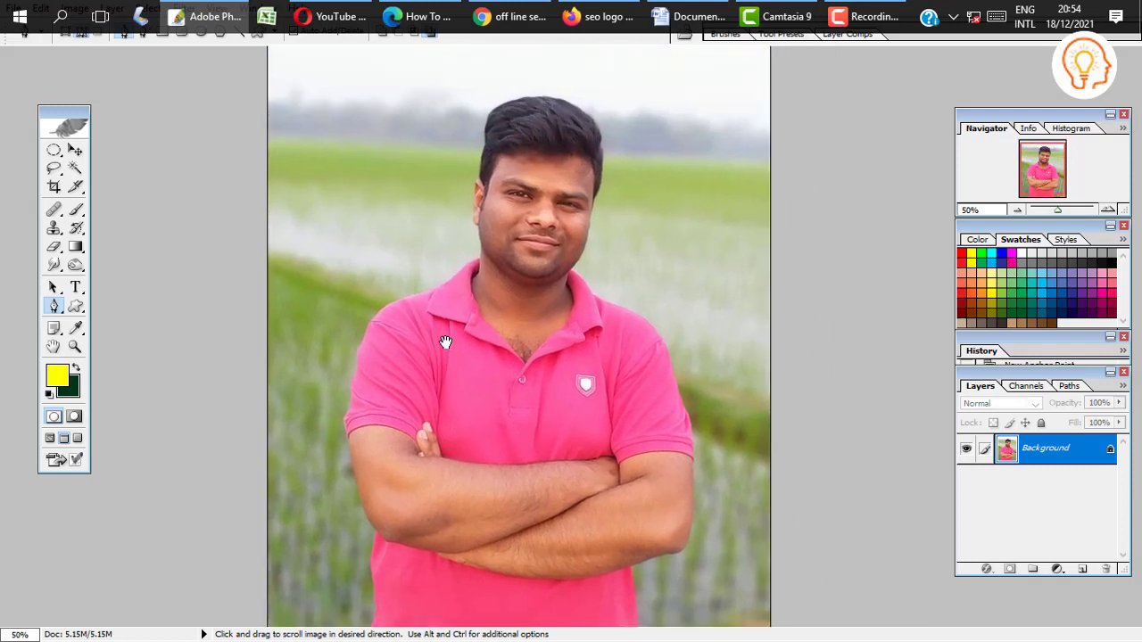
key(ctrl+minus)
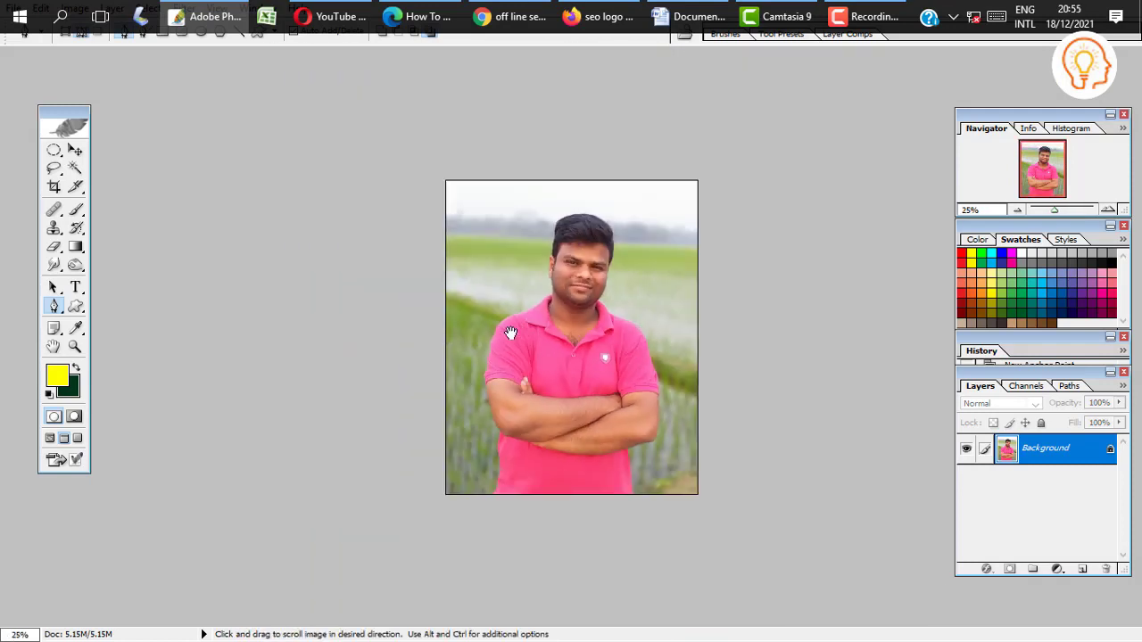
drag(513, 342, 542, 322)
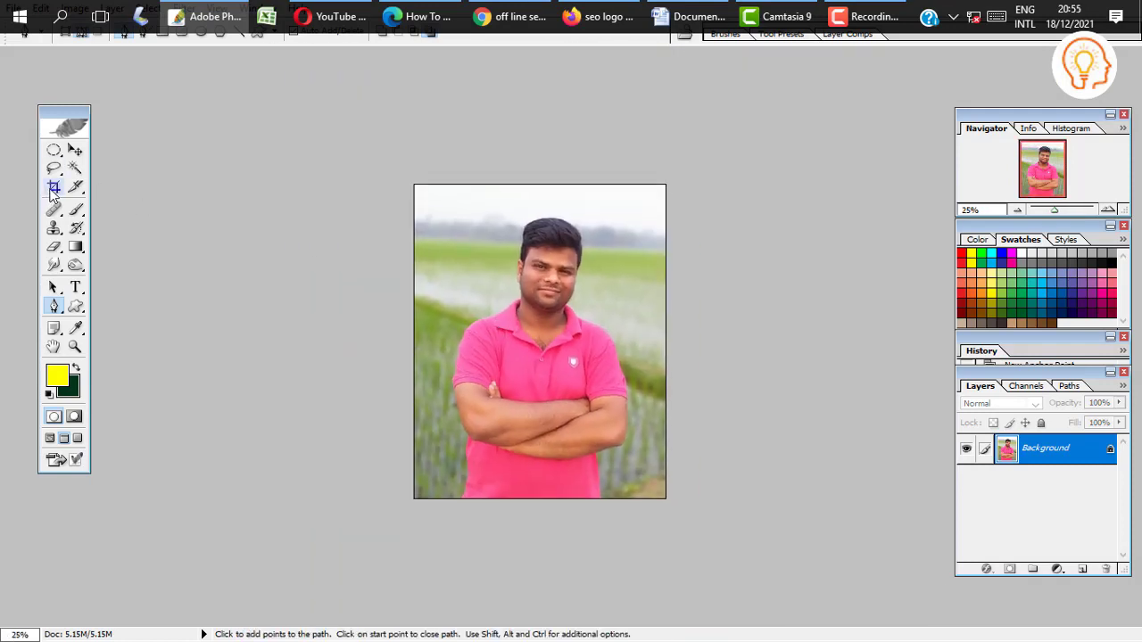
- Crop a thin strip off the photo's edges and commit the crop, then pick the Magic Wand
key(f)
key(f)
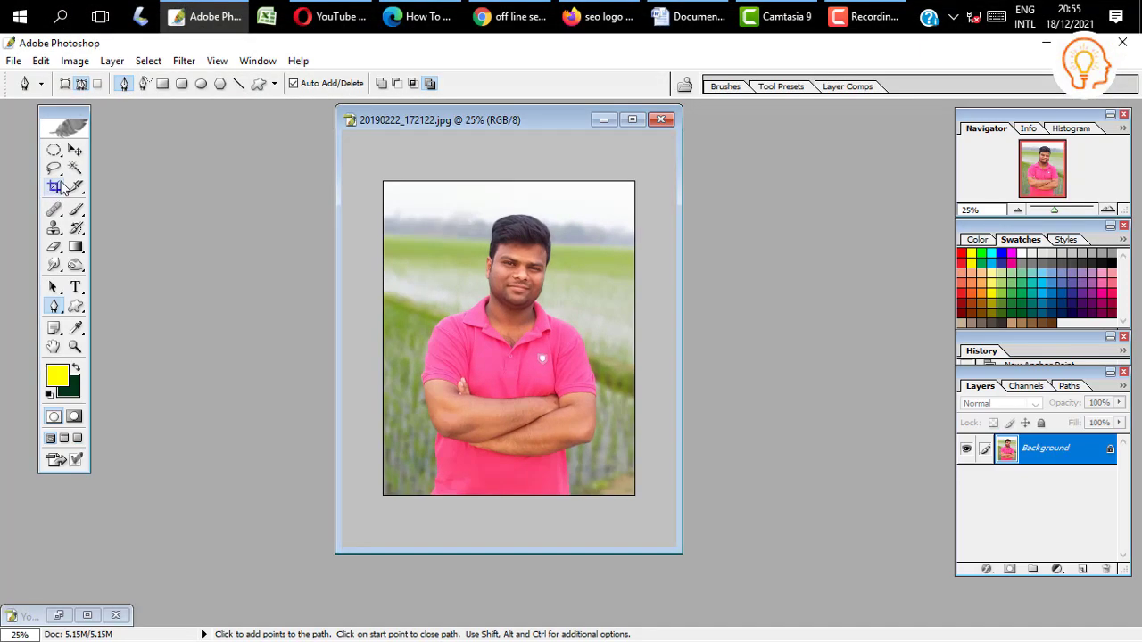
click(54, 186)
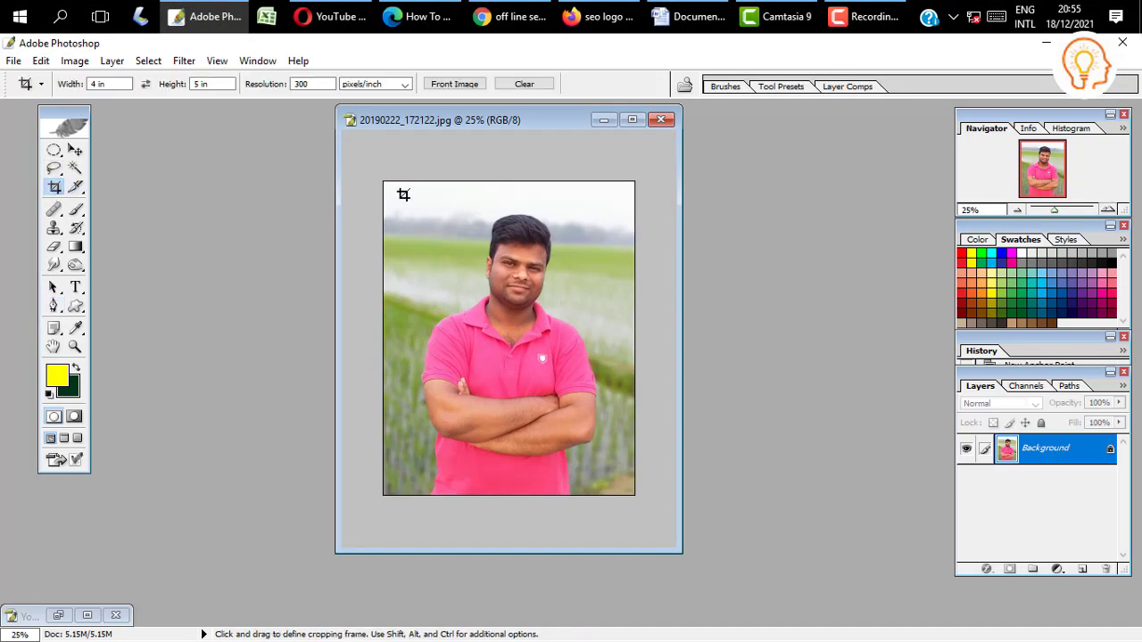
drag(590, 386, 681, 479)
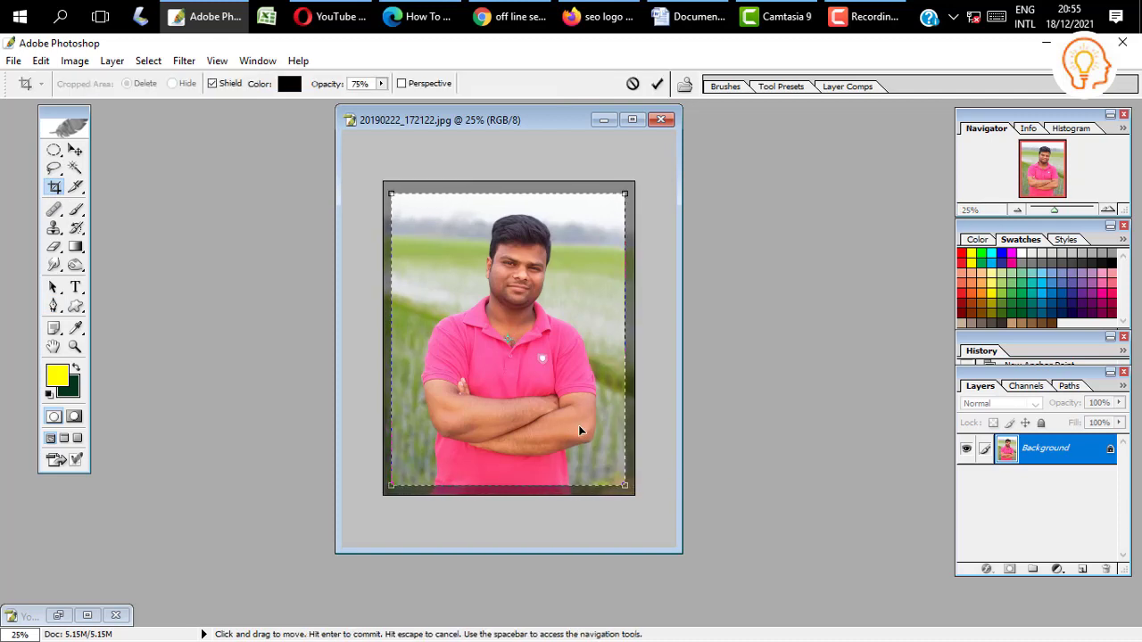
key(Return)
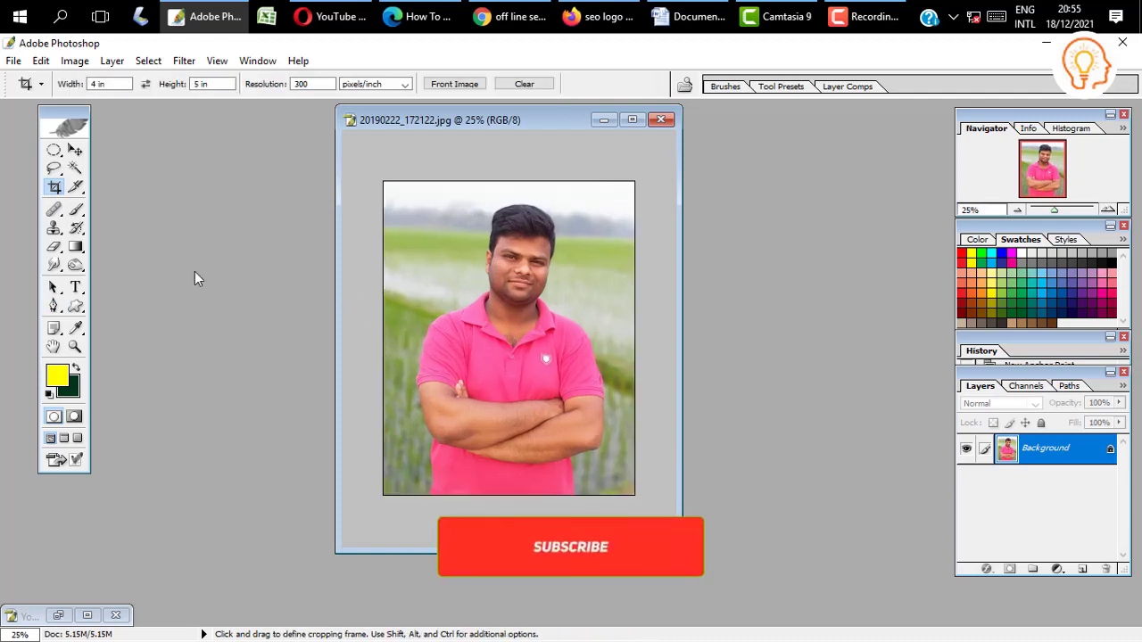
click(75, 168)
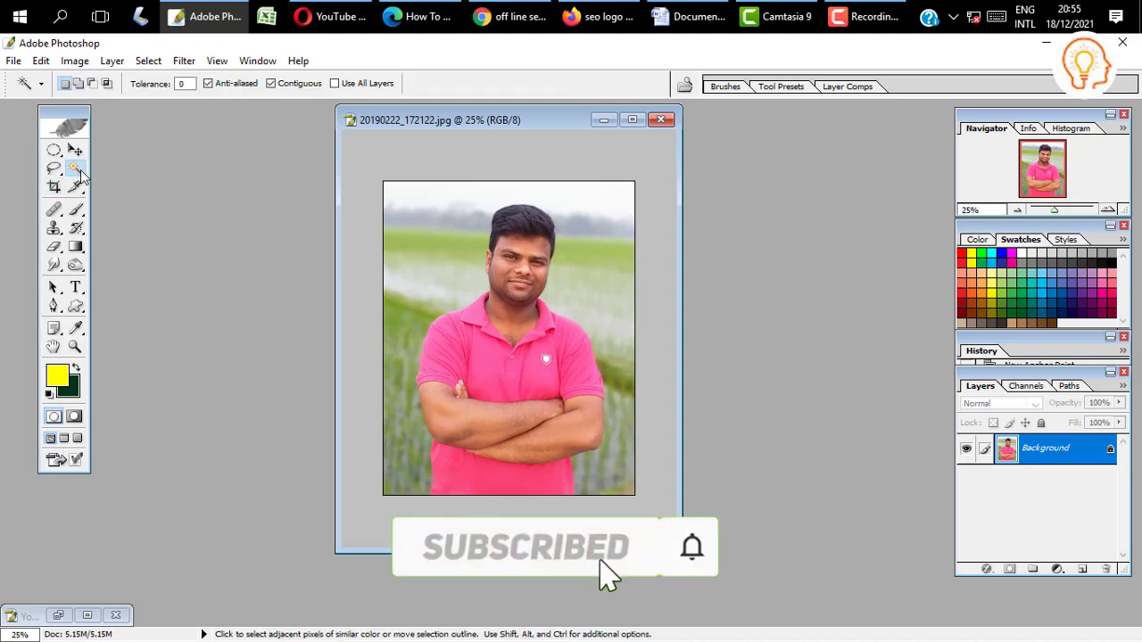
- Zoom in on the man and Magic Wand–select the blurred background beside him
click(633, 120)
key(ctrl+plus)
key(ctrl+plus)
key(ctrl+plus)
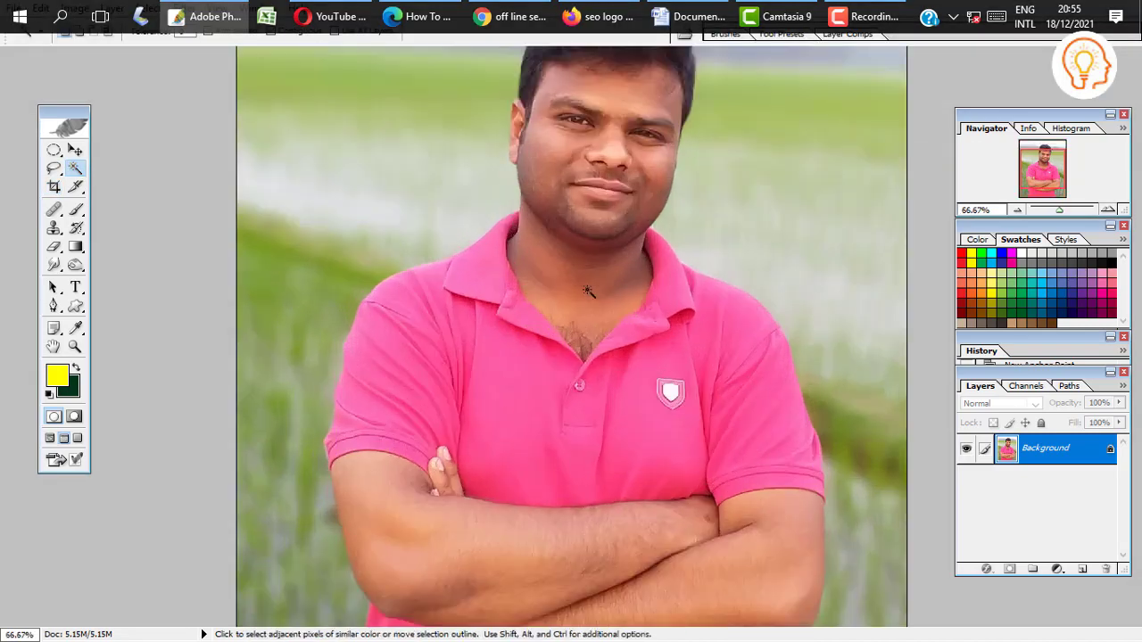
scroll(479, 354, up, 3)
scroll(383, 293, up, 1)
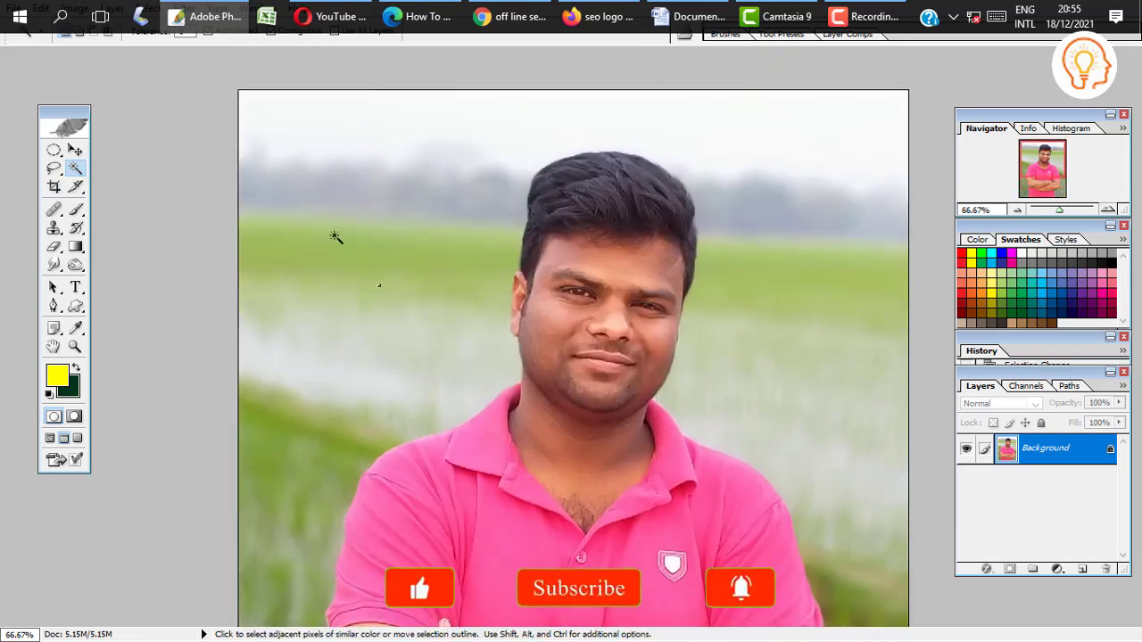
shift+click(386, 278)
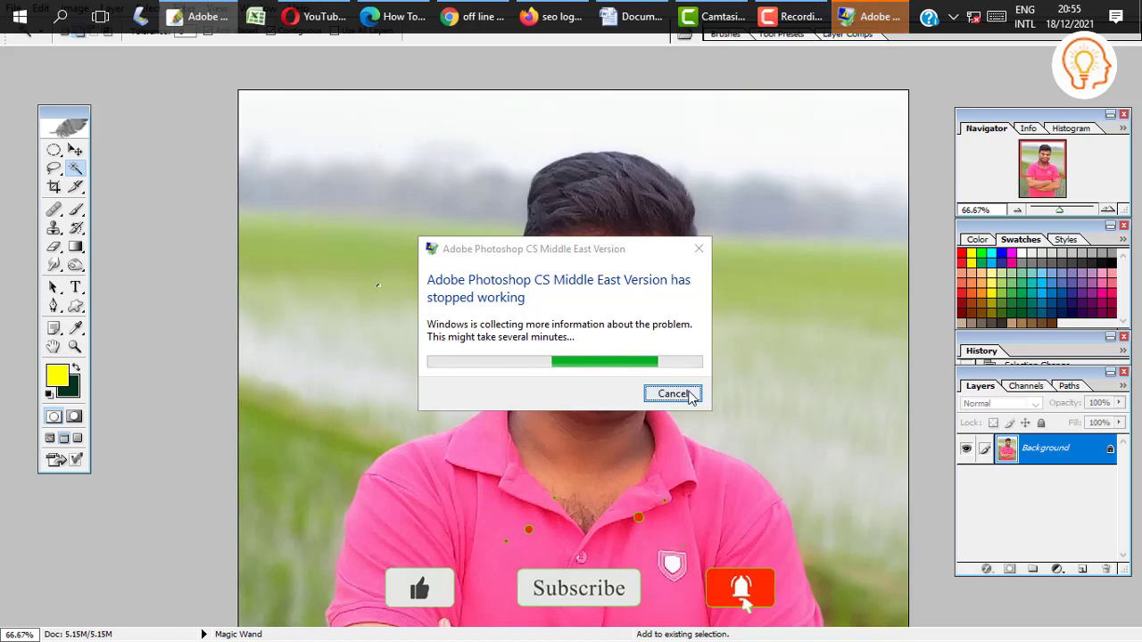
- Dismiss the crash report and relaunch Photoshop from the taskbar
click(679, 395)
shift+click(653, 344)
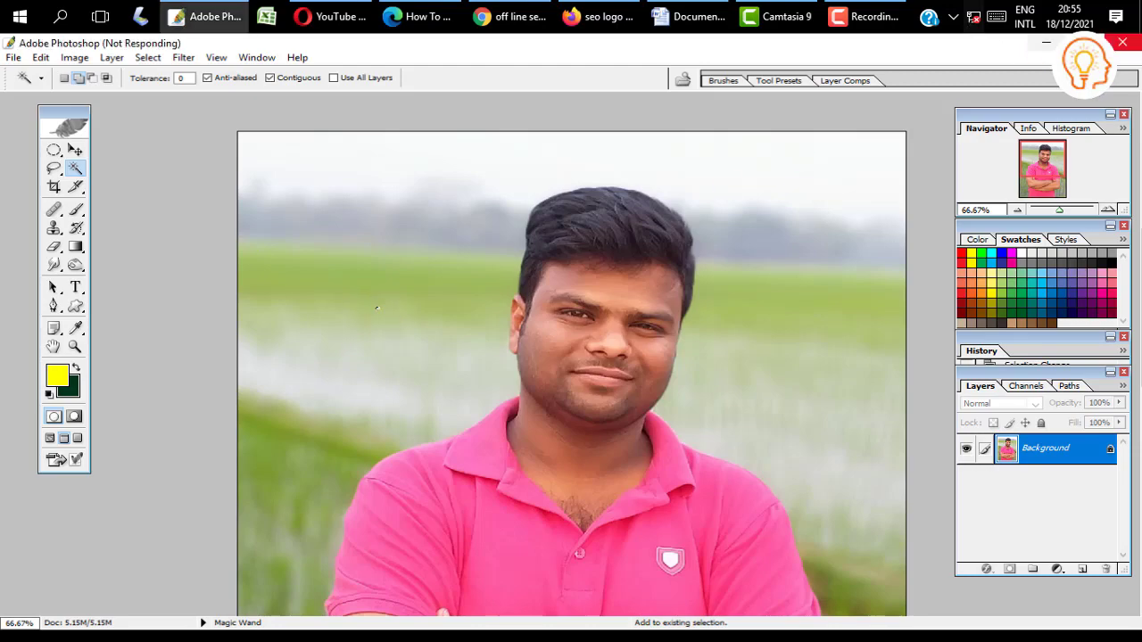
click(223, 19)
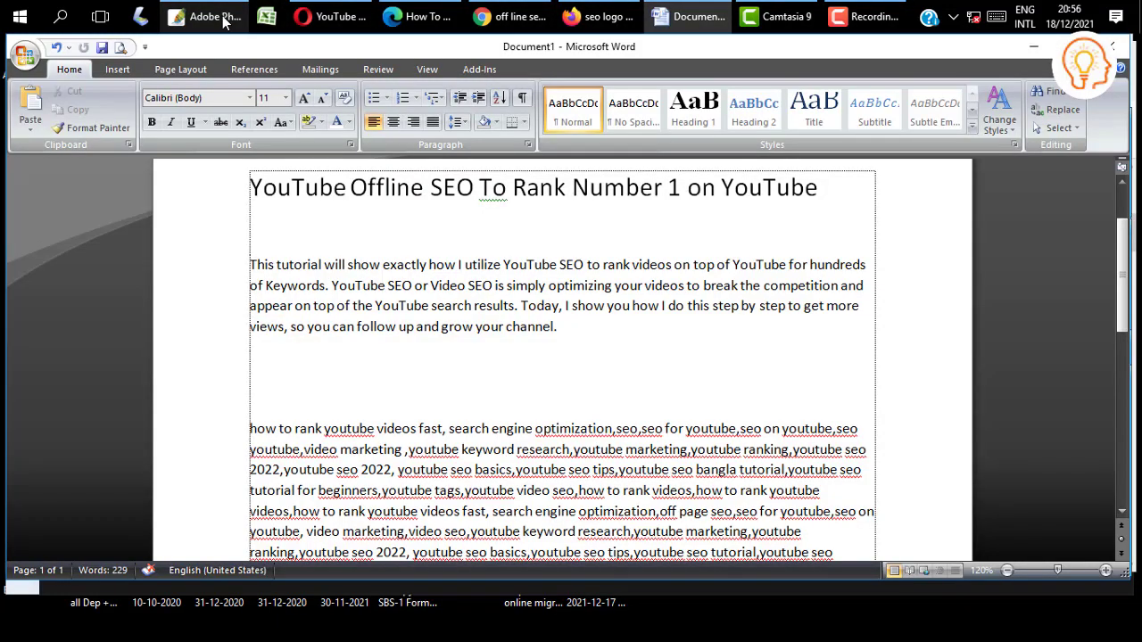
click(180, 19)
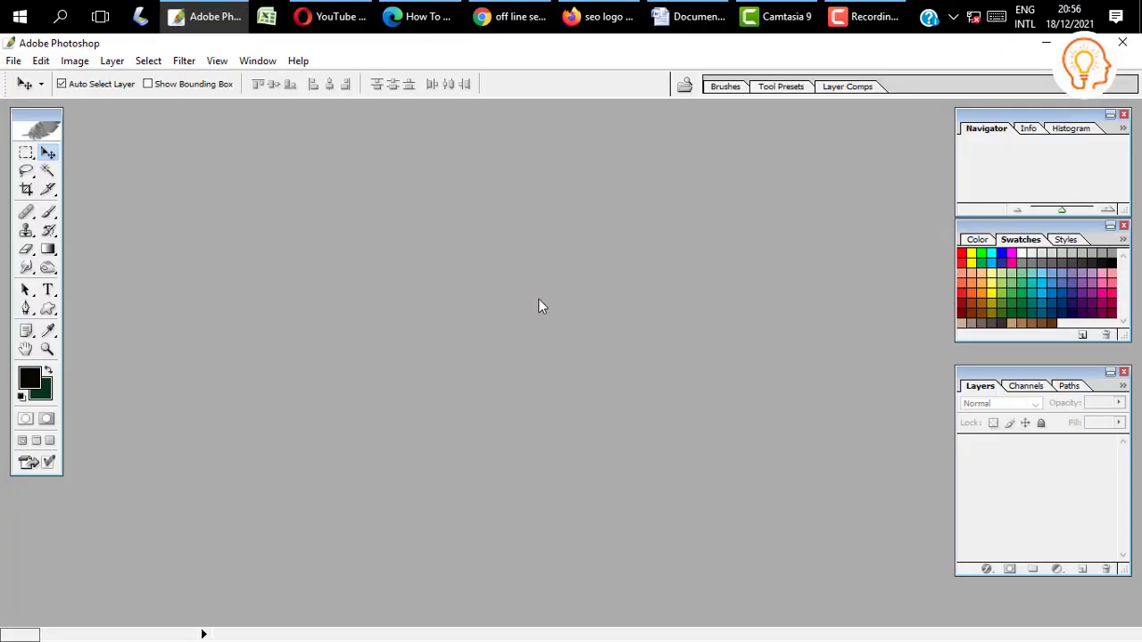
- Reopen 20190222_172122.jpg and rotate the canvas 180° then 90° clockwise
double_click(539, 299)
double_click(473, 388)
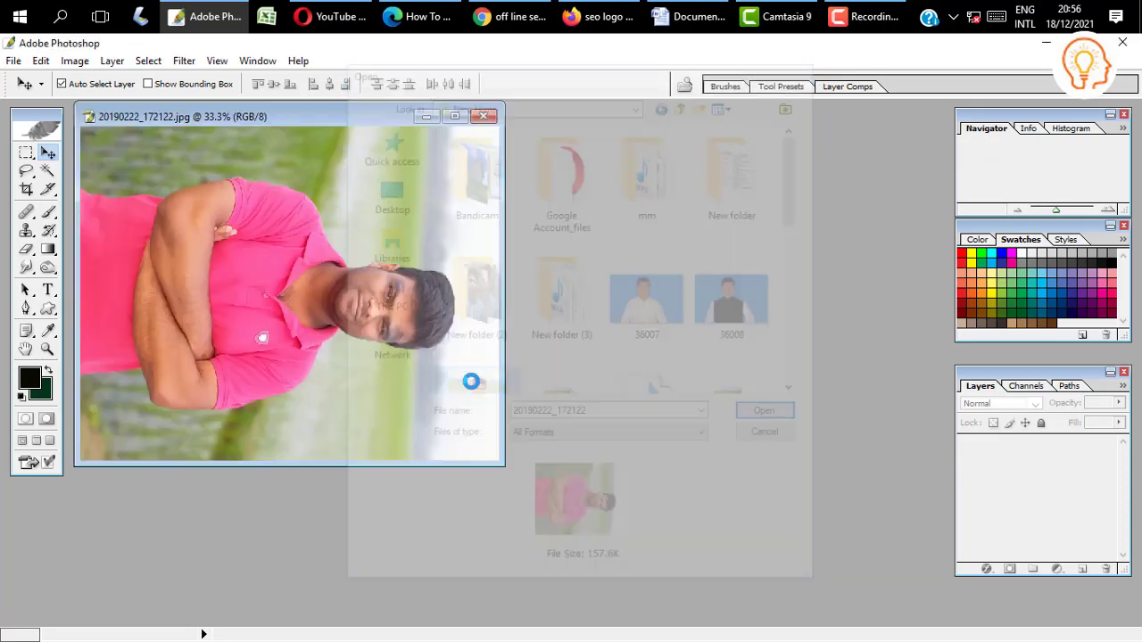
click(74, 61)
mouse_move(116, 245)
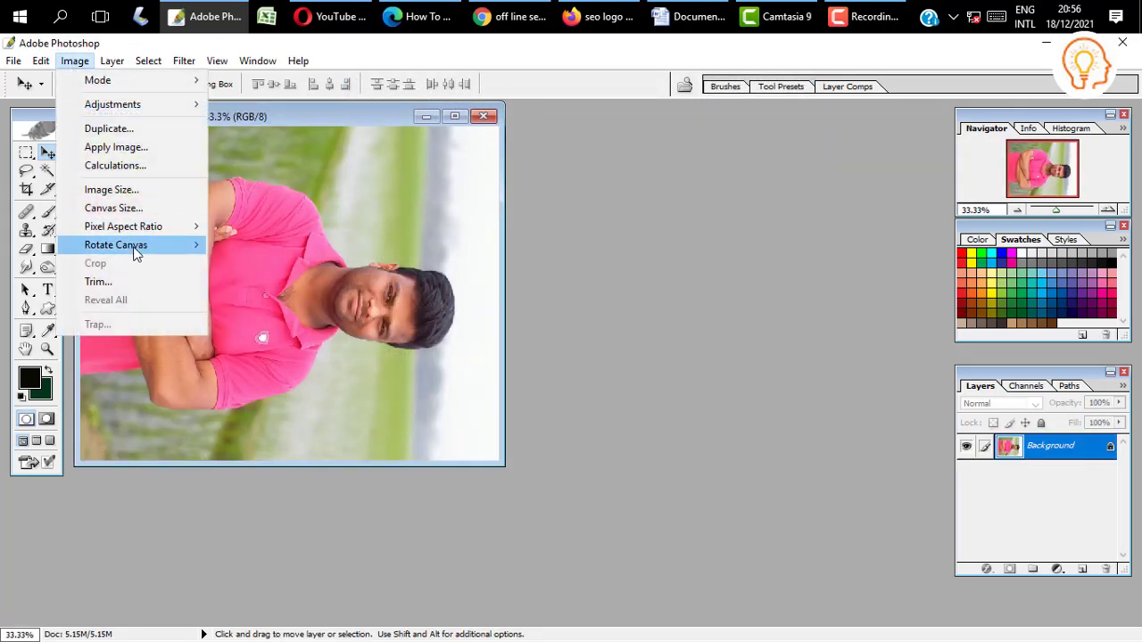
click(236, 251)
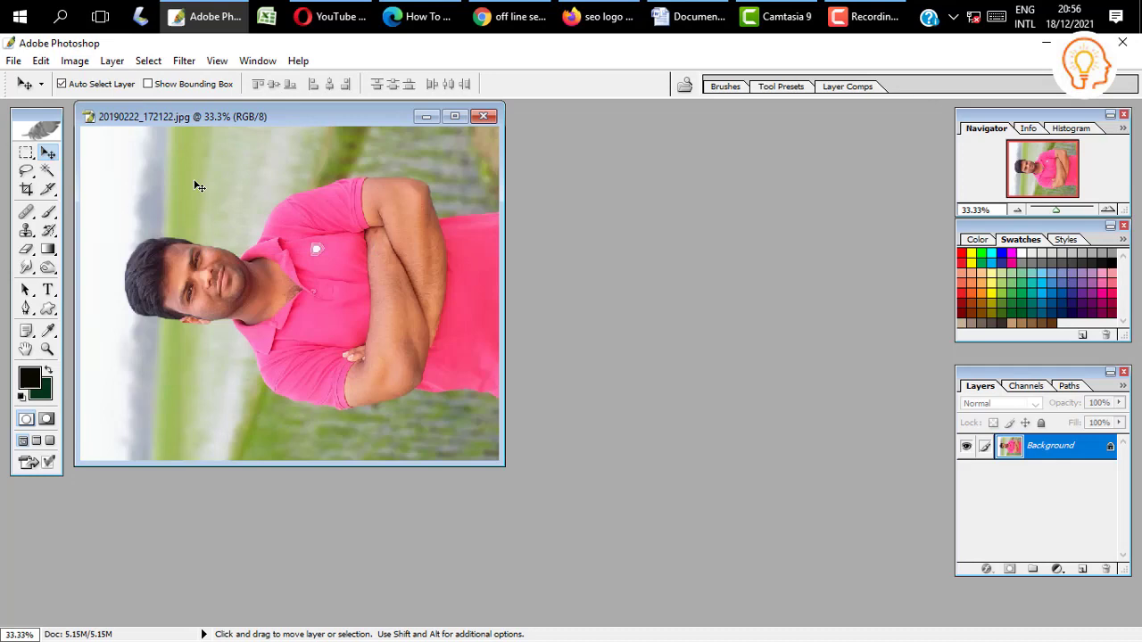
click(75, 60)
mouse_move(116, 245)
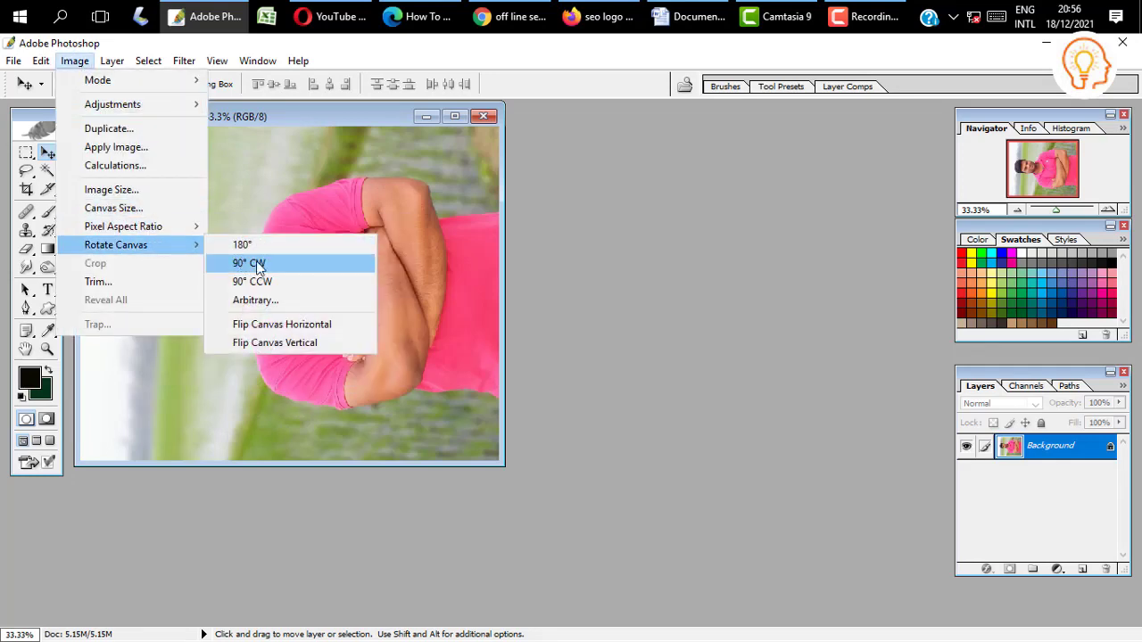
click(257, 264)
- In full-screen view, draw a trial crop frame over the photo's top and cancel it
key(f)
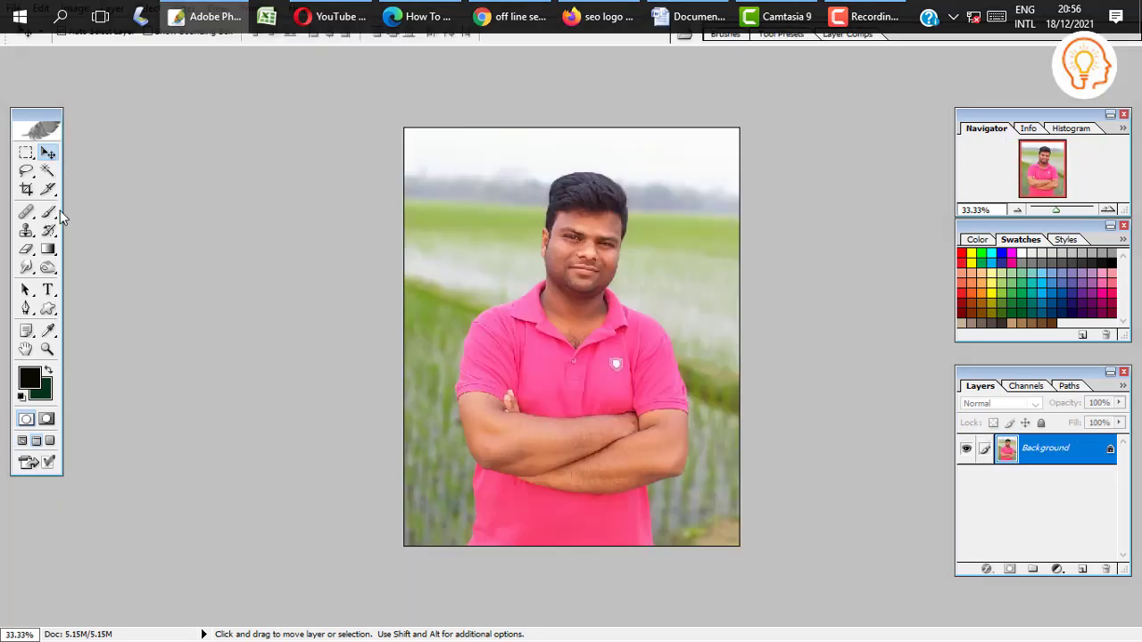
click(27, 190)
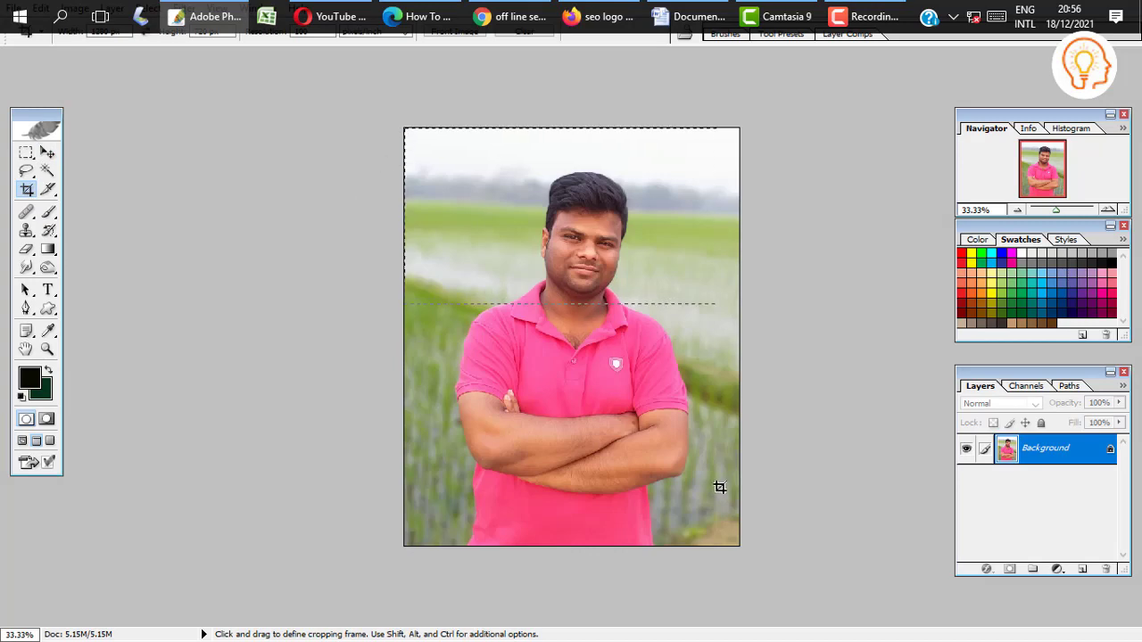
drag(576, 314, 721, 307)
right_click(650, 296)
click(677, 298)
- Magnify to 50% around the man's head and return to the windowed view
key(f)
key(f)
drag(618, 321, 518, 184)
drag(631, 364, 645, 284)
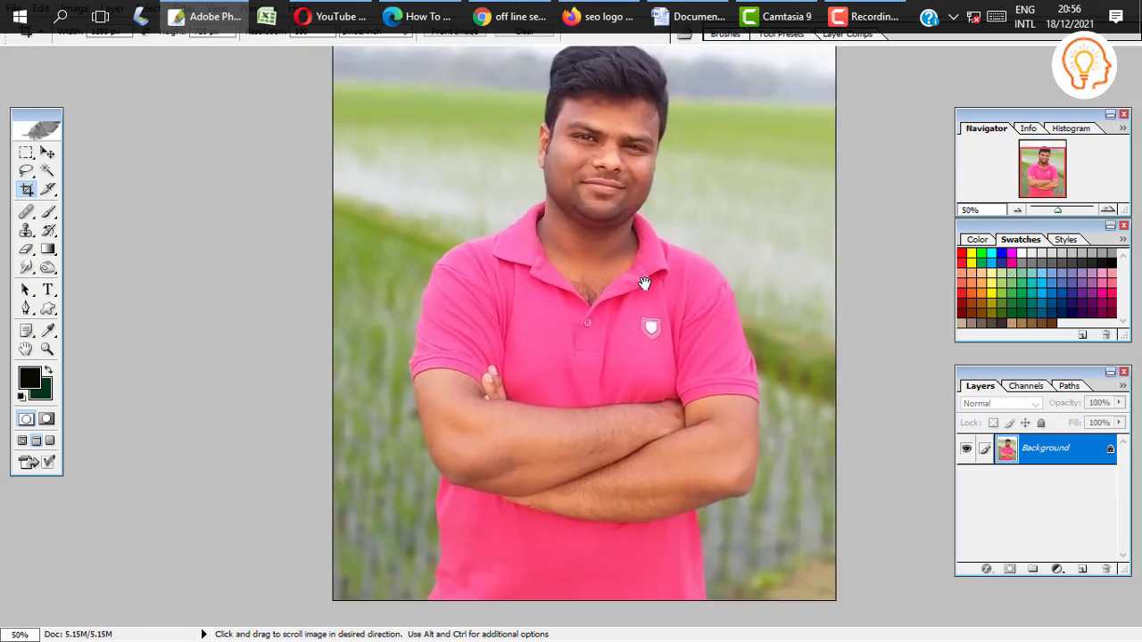
key(f)
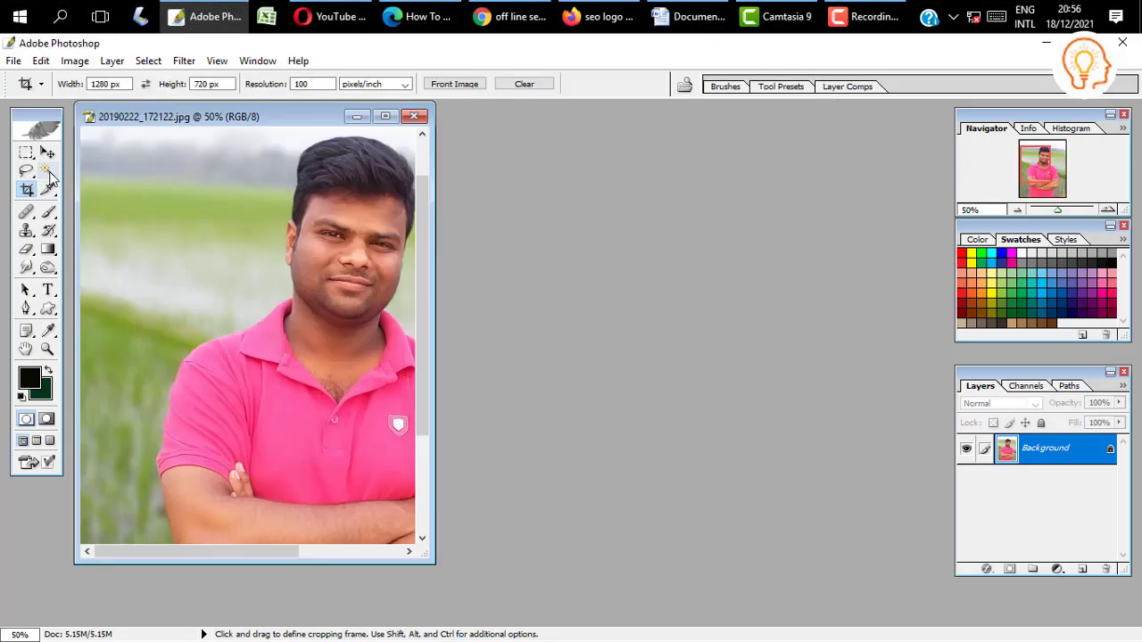
click(48, 170)
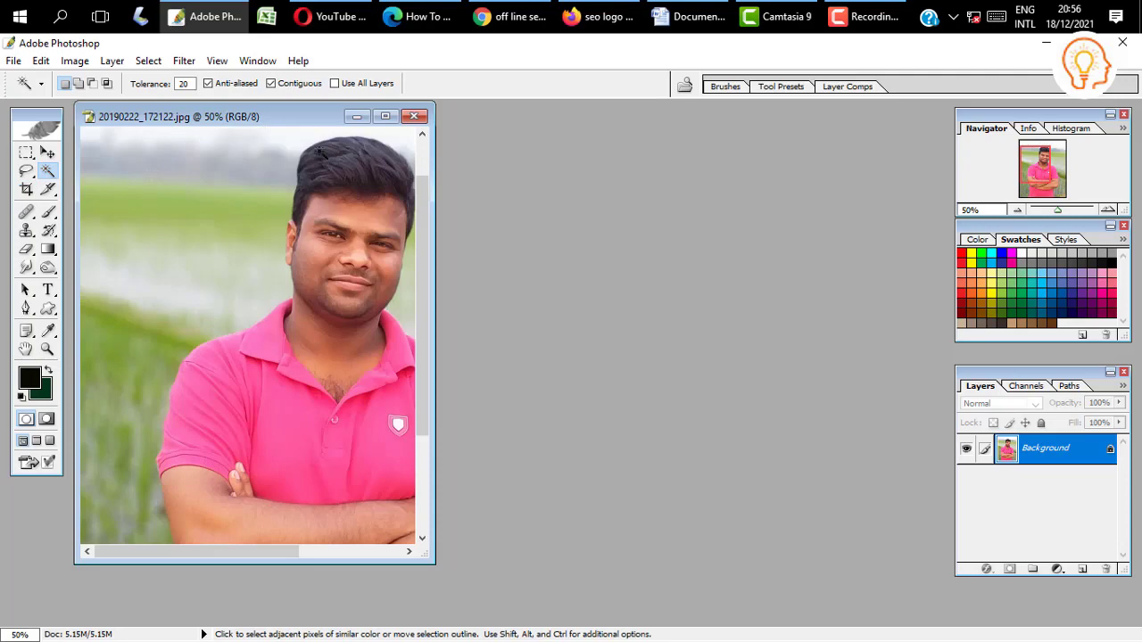
- At 33.33% zoom, Magic Wand–select the hazy sky band and green field around the man
key(ctrl+minus)
drag(264, 123, 419, 125)
key(f)
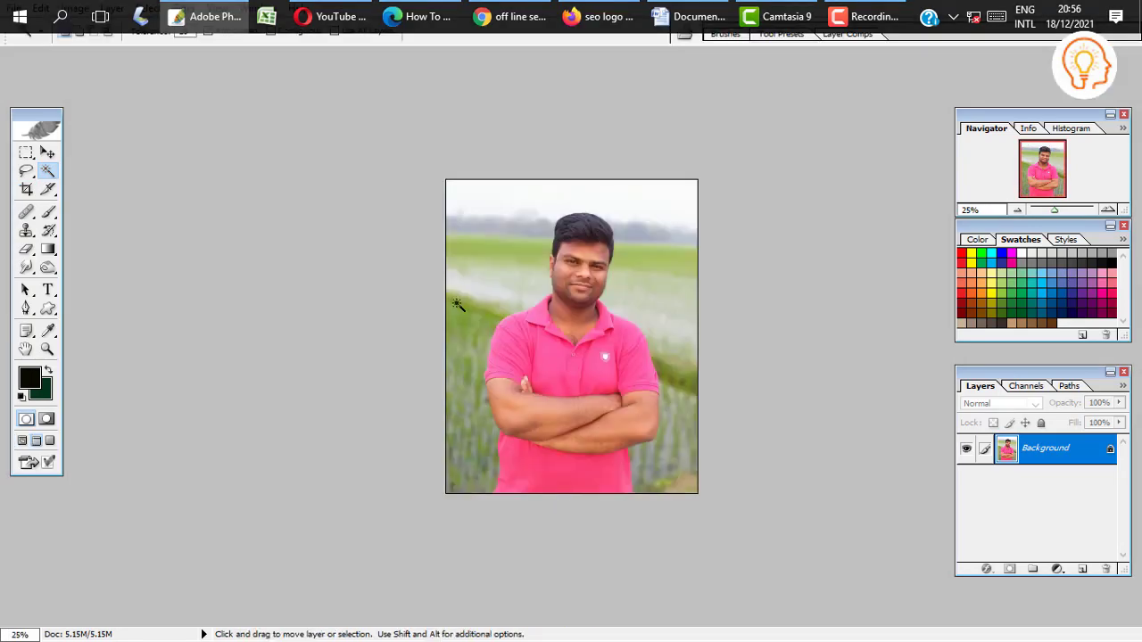
key(ctrl+plus)
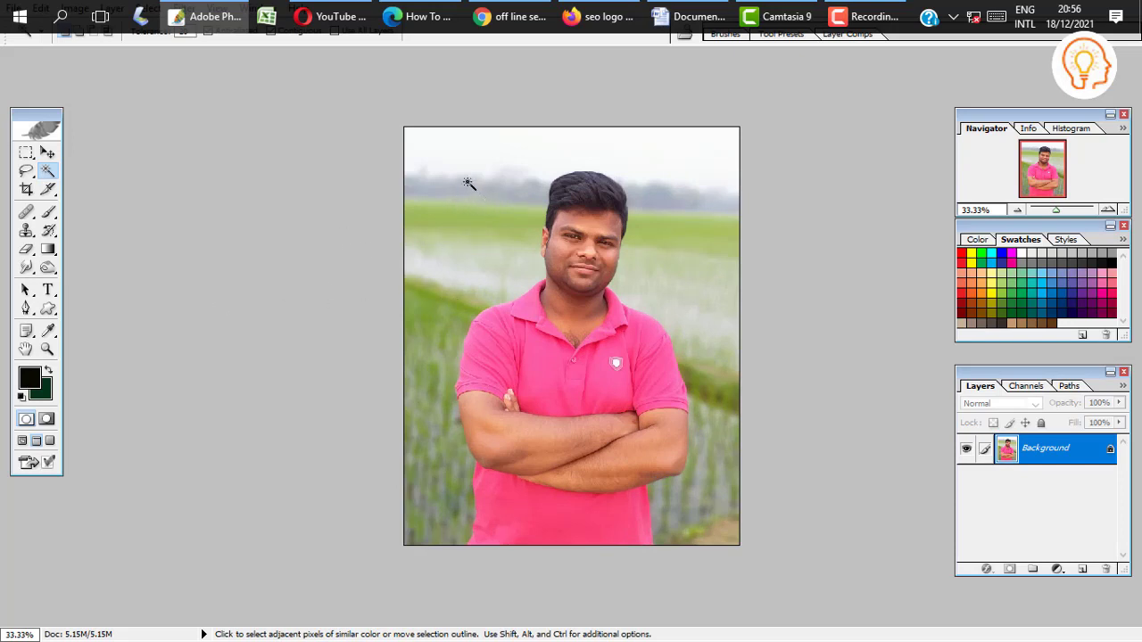
click(468, 183)
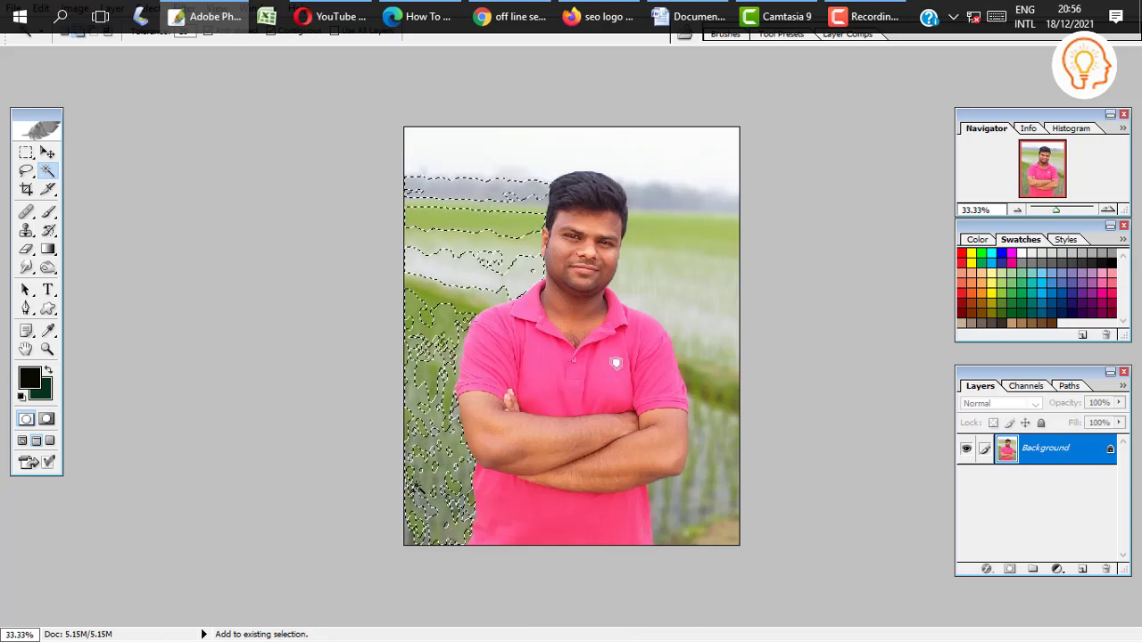
click(678, 298)
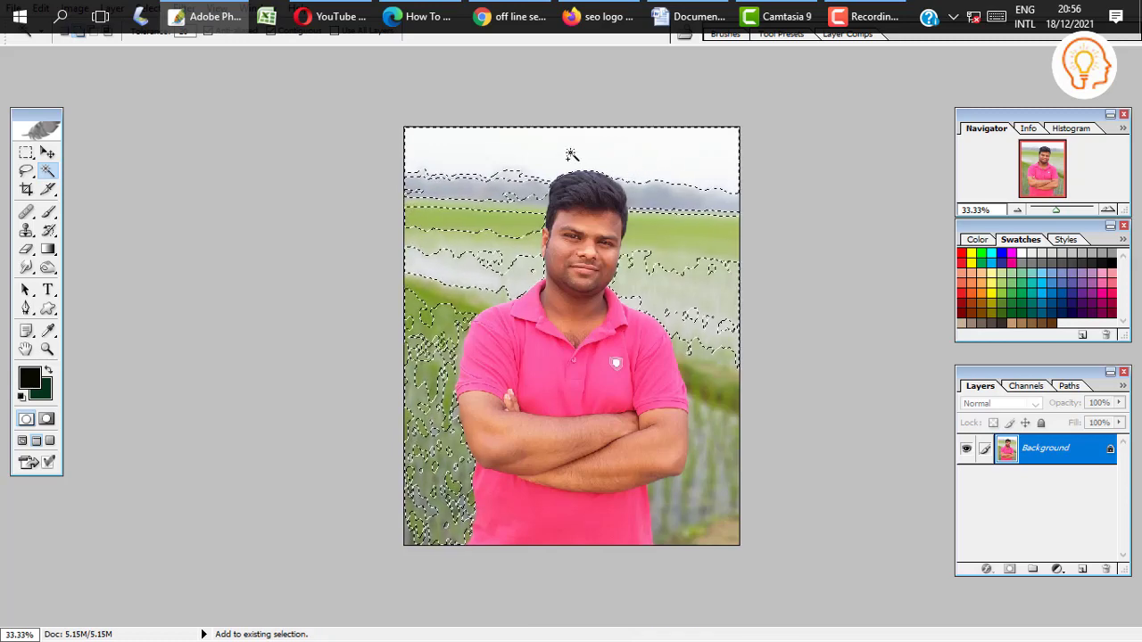
click(504, 190)
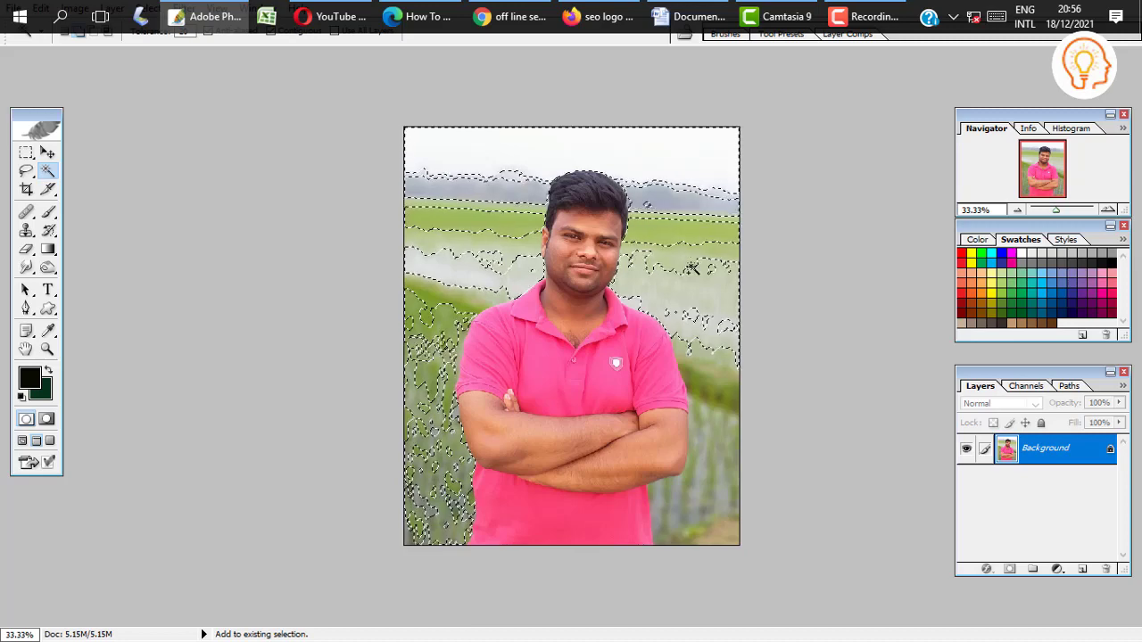
click(709, 432)
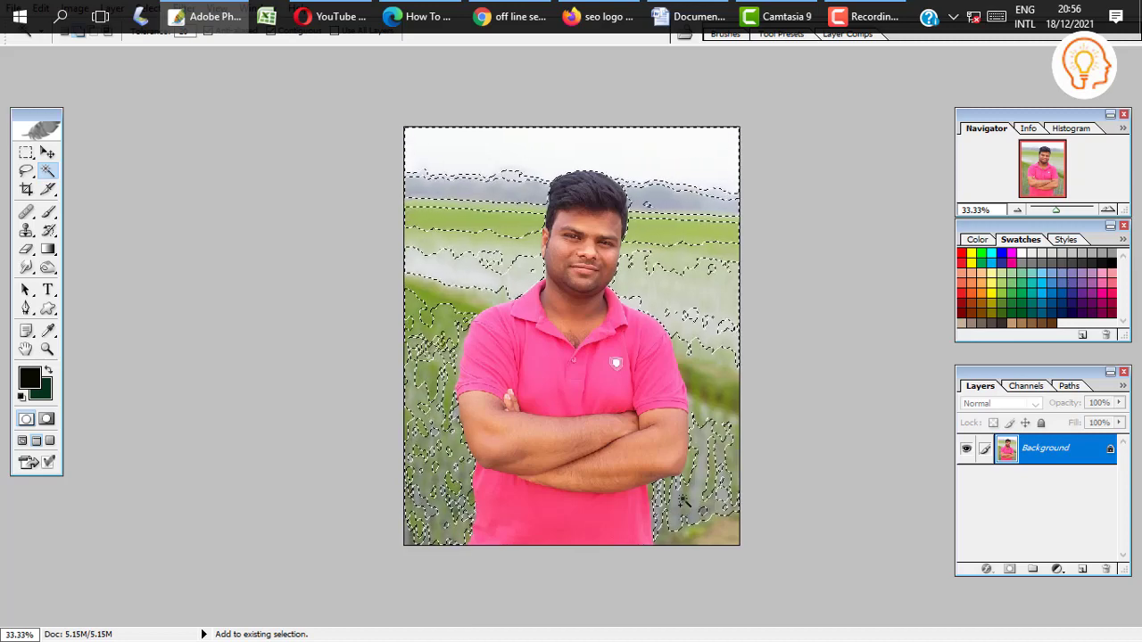
click(711, 397)
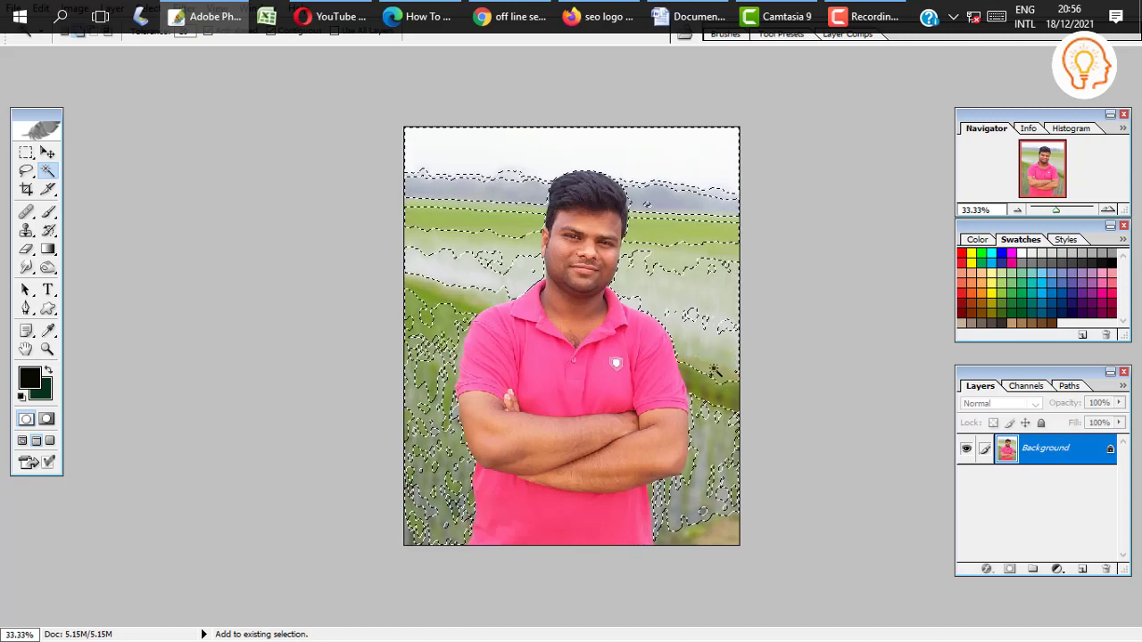
click(716, 316)
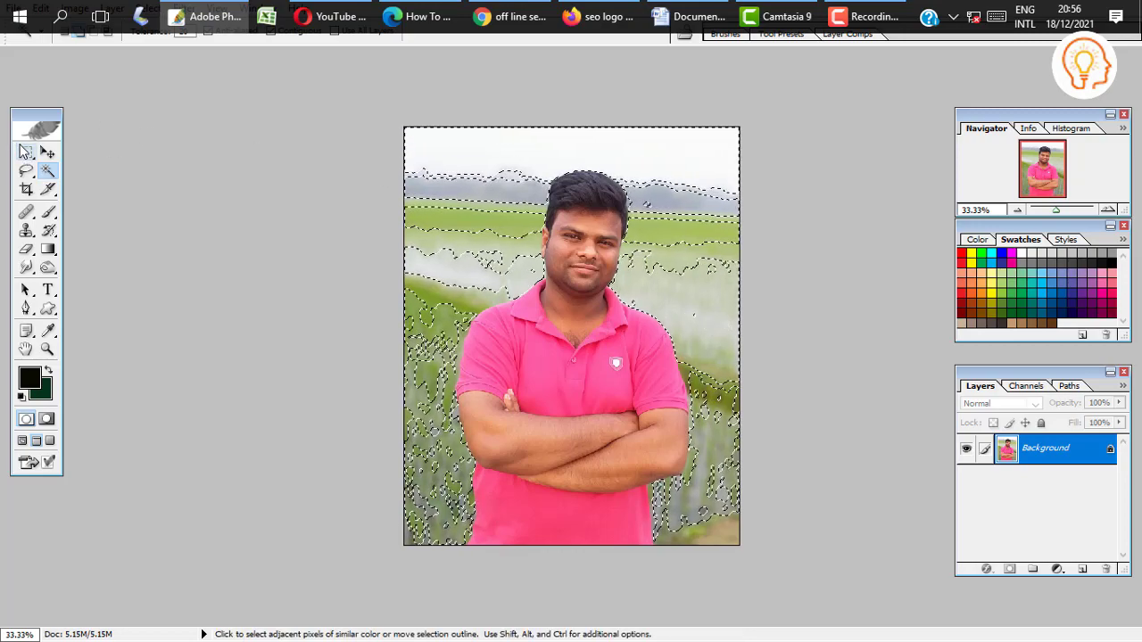
click(24, 155)
- Add elliptical patches of background at the top left and left of the man
click(85, 169)
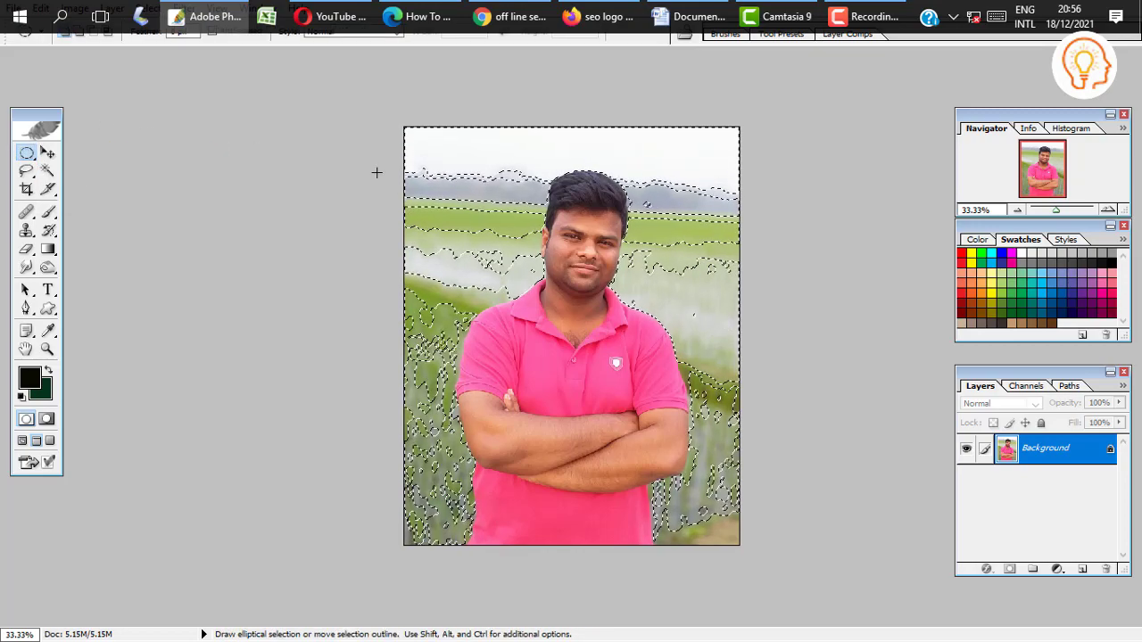
drag(529, 281, 529, 282)
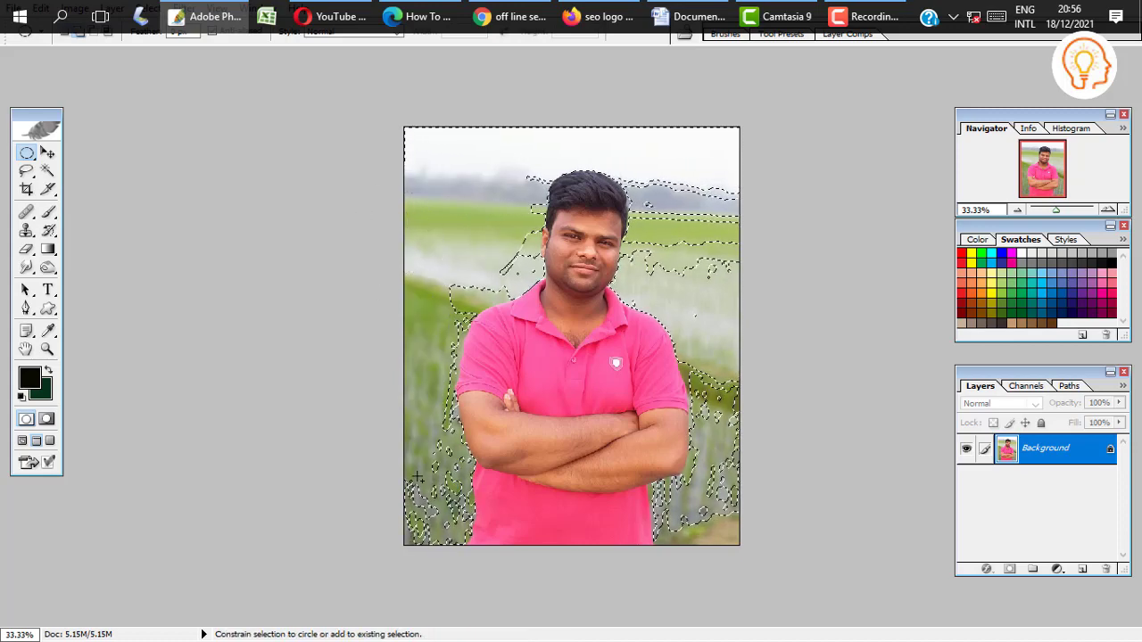
scroll(377, 383, down, 1)
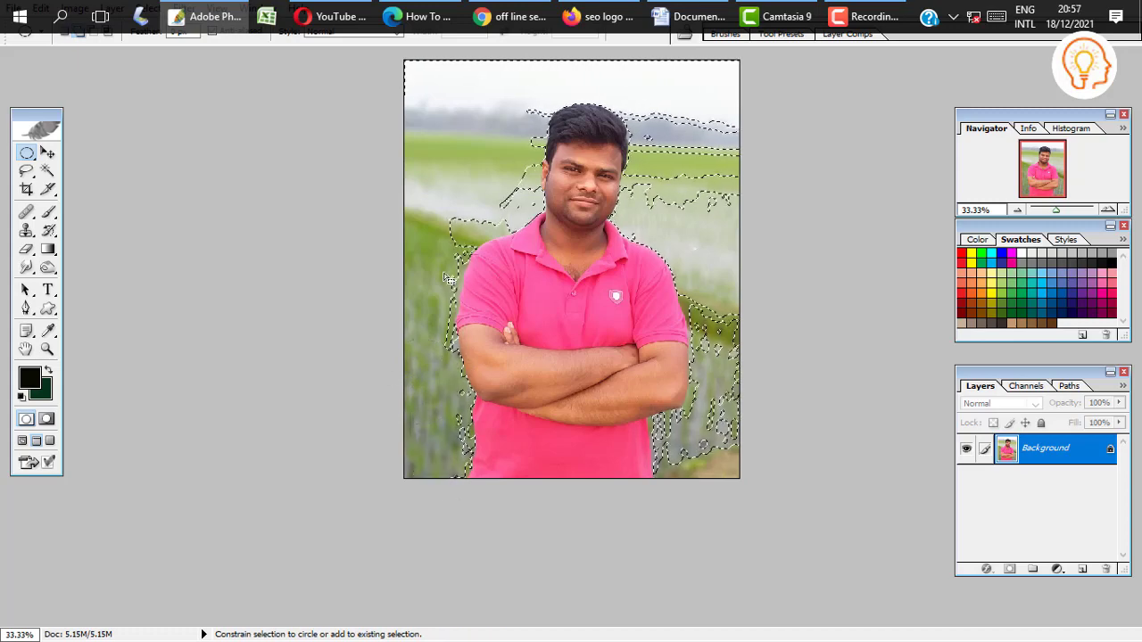
mouse_move(425, 146)
mouse_down()
mouse_move(460, 219)
mouse_move(514, 234)
mouse_up()
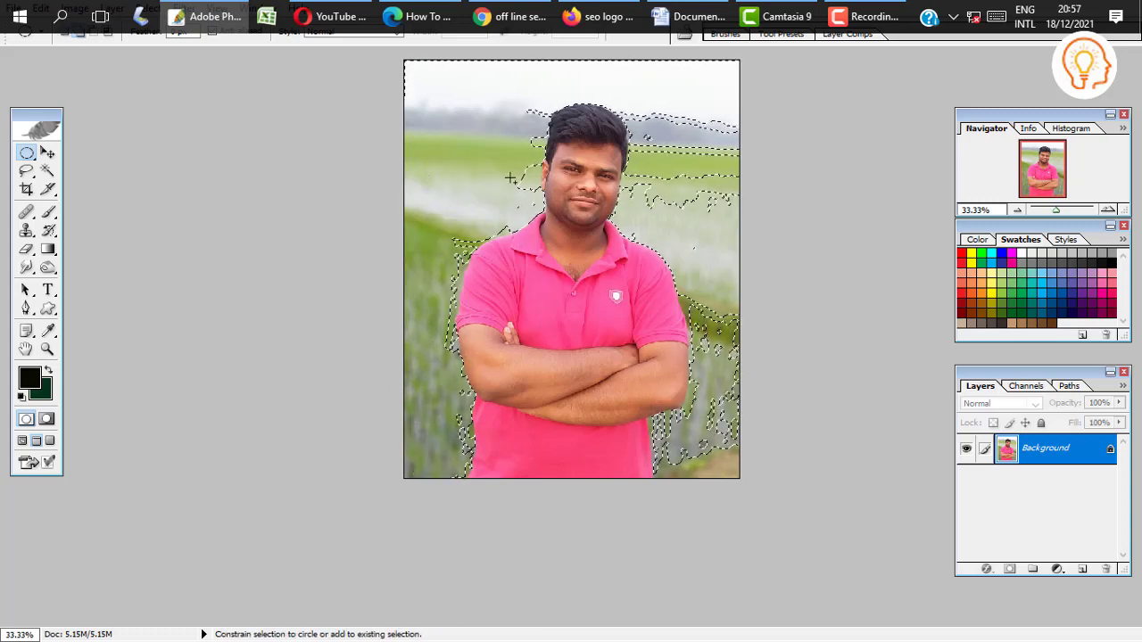
- Zoom to 100% and add elliptical patches around the left shoulder and left background
key(ctrl+plus)
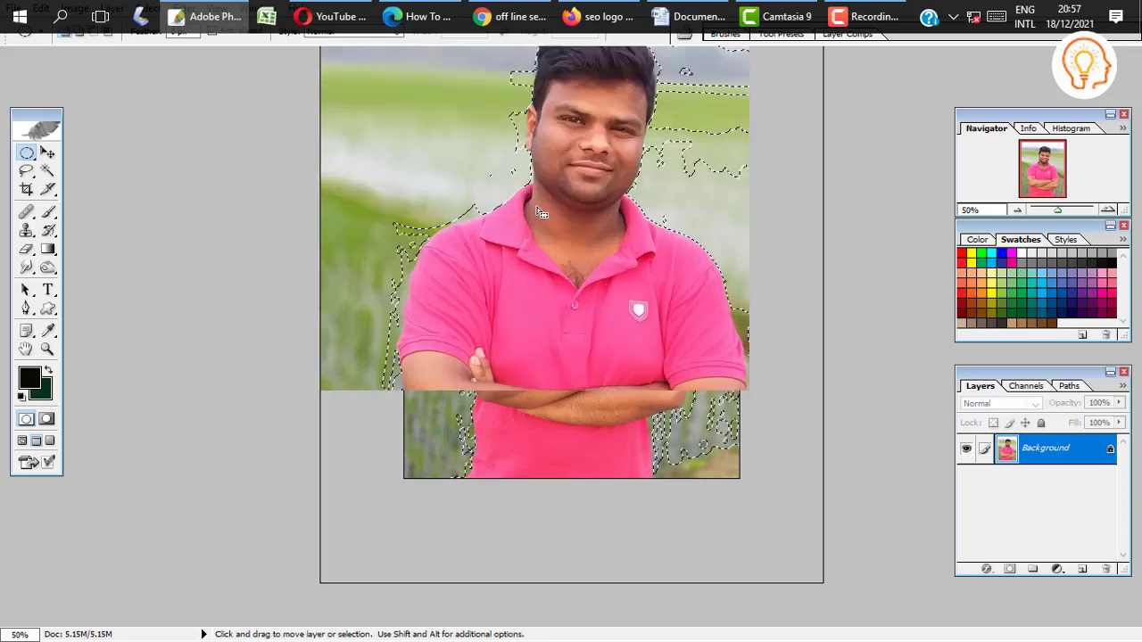
key(ctrl+plus)
drag(402, 223, 467, 393)
drag(254, 288, 359, 323)
drag(214, 317, 309, 487)
drag(295, 323, 317, 343)
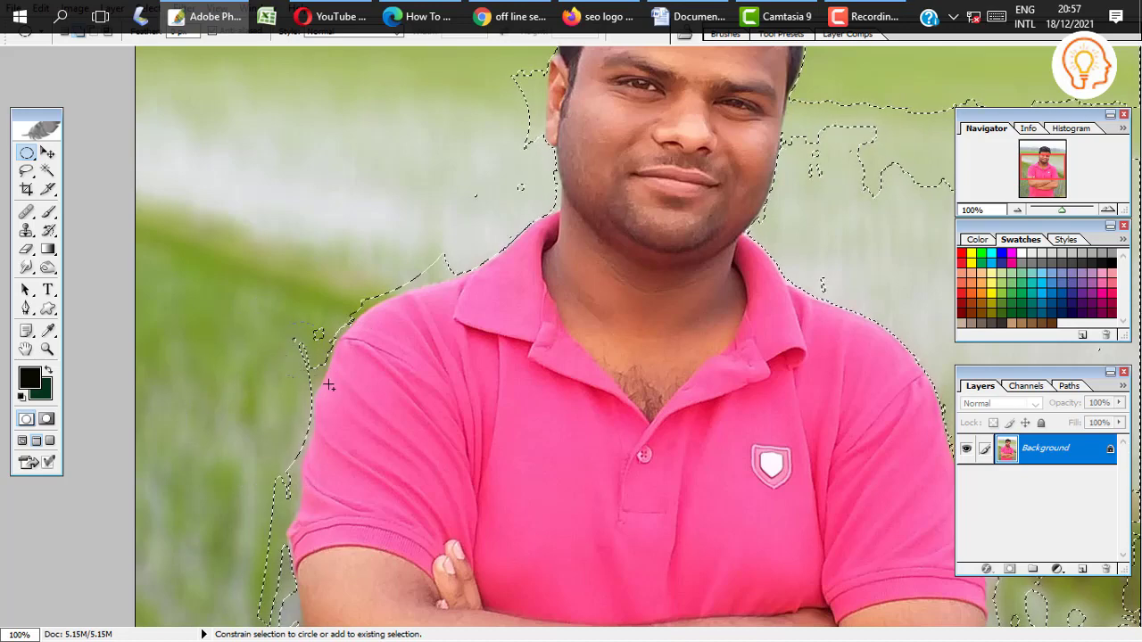
drag(324, 390, 324, 390)
- Scroll through the zoomed image and pan back to the man's face
scroll(285, 357, down, 1)
scroll(250, 331, down, 2)
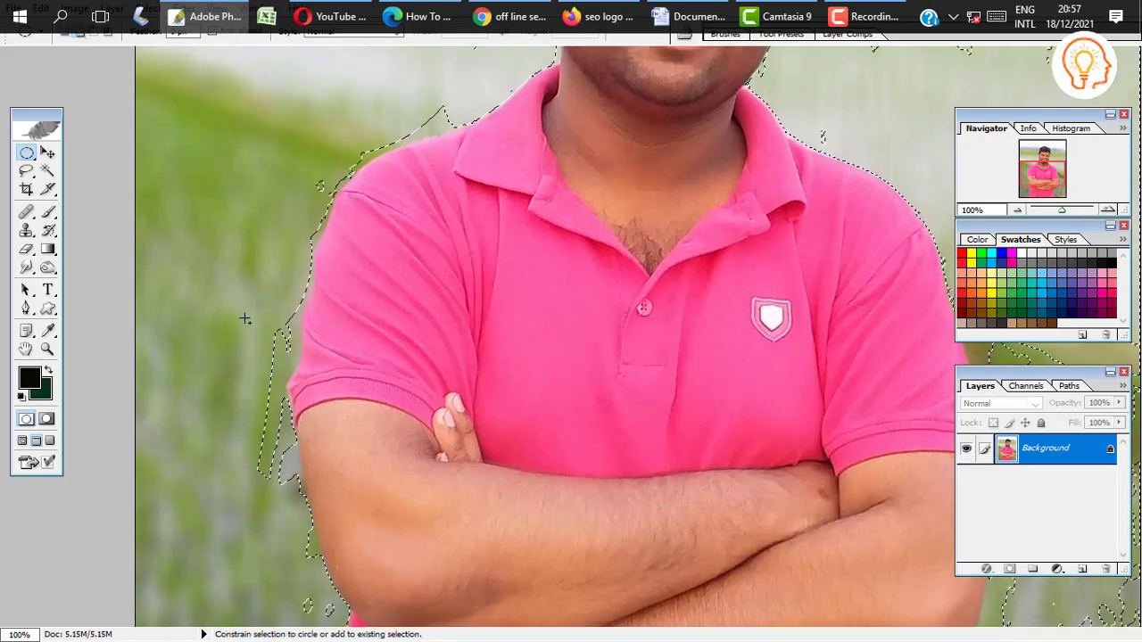
scroll(286, 447, down, 2)
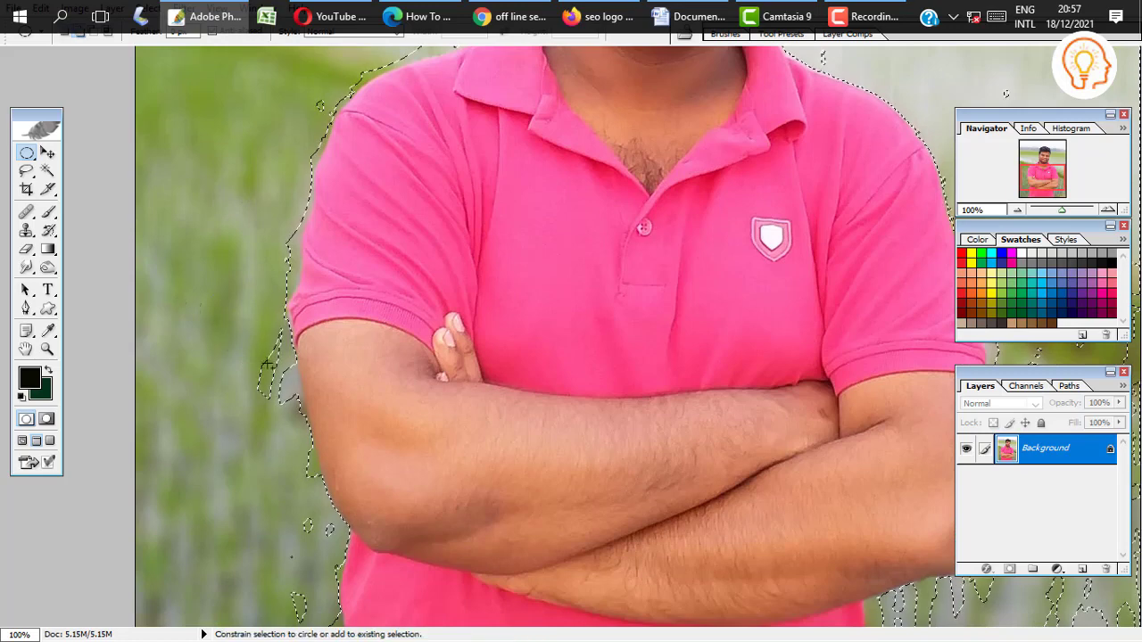
scroll(281, 410, down, 2)
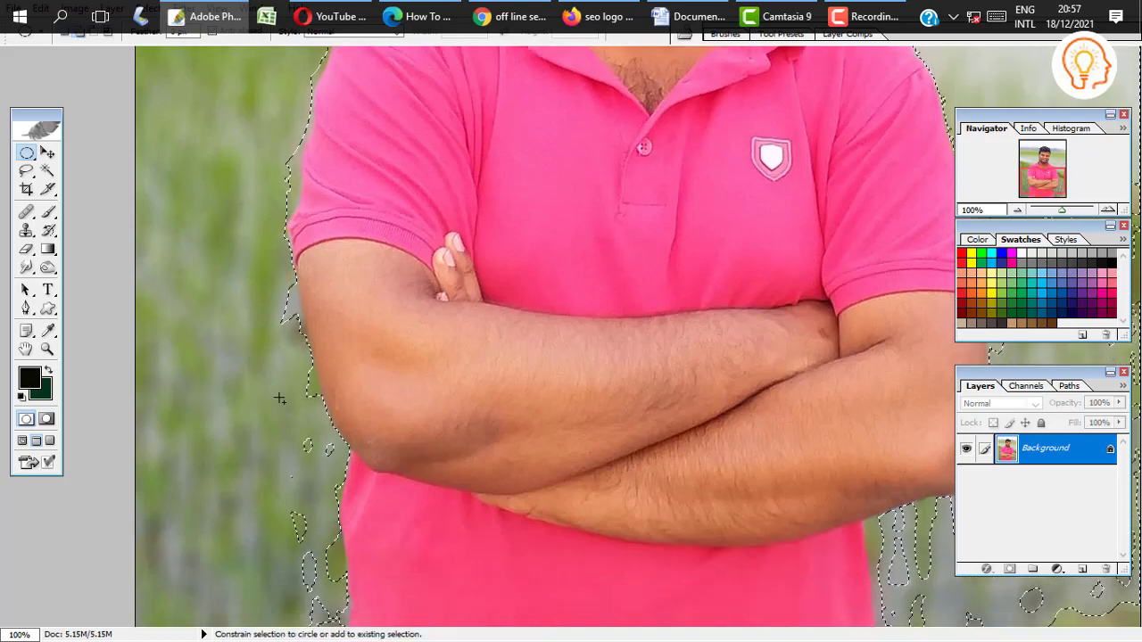
scroll(285, 393, down, 2)
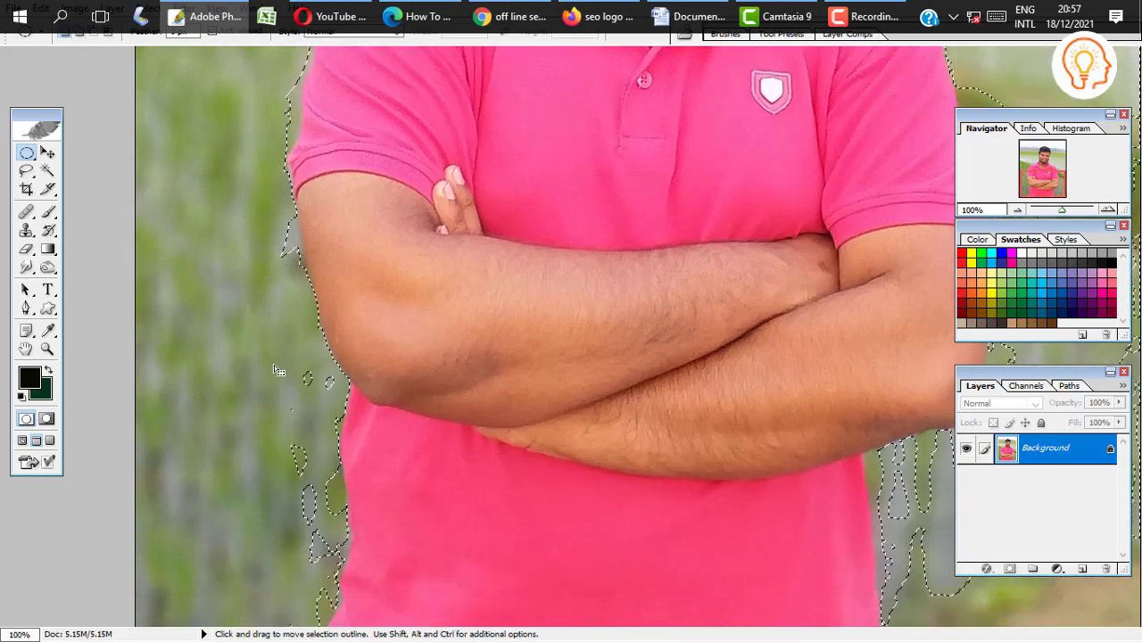
scroll(274, 365, down, 1)
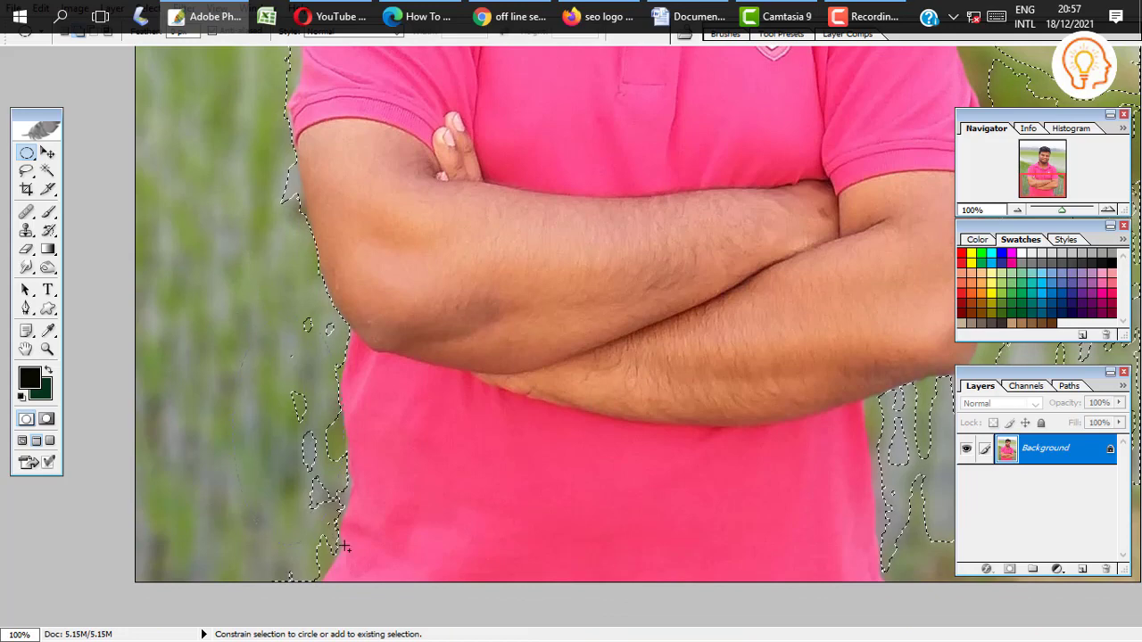
scroll(295, 442, down, 2)
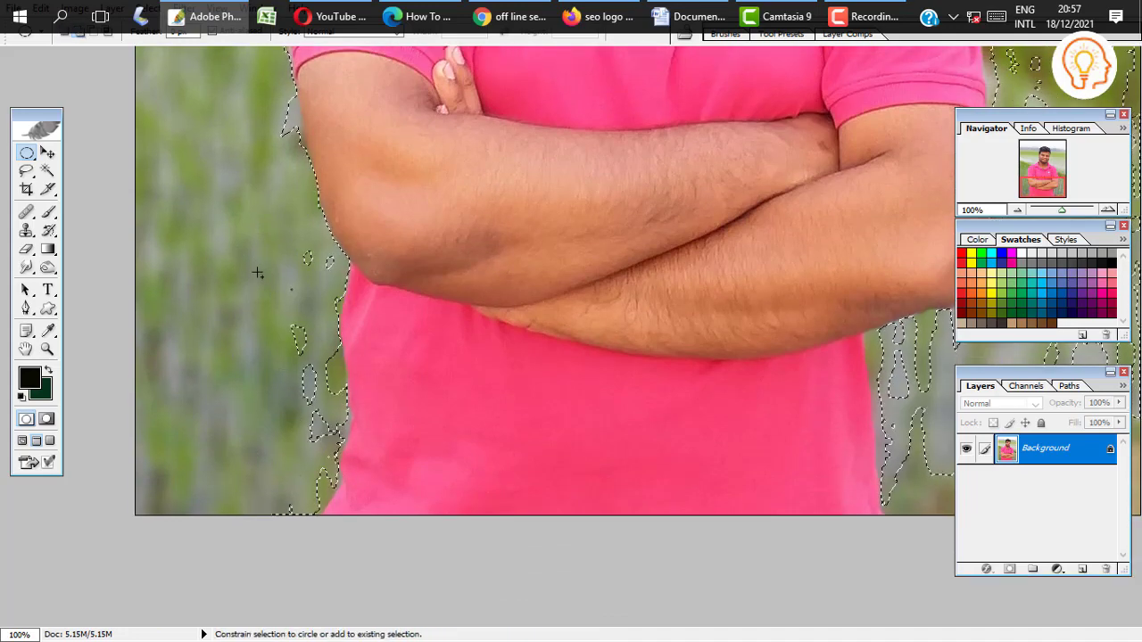
scroll(294, 397, down, 1)
scroll(264, 353, down, 1)
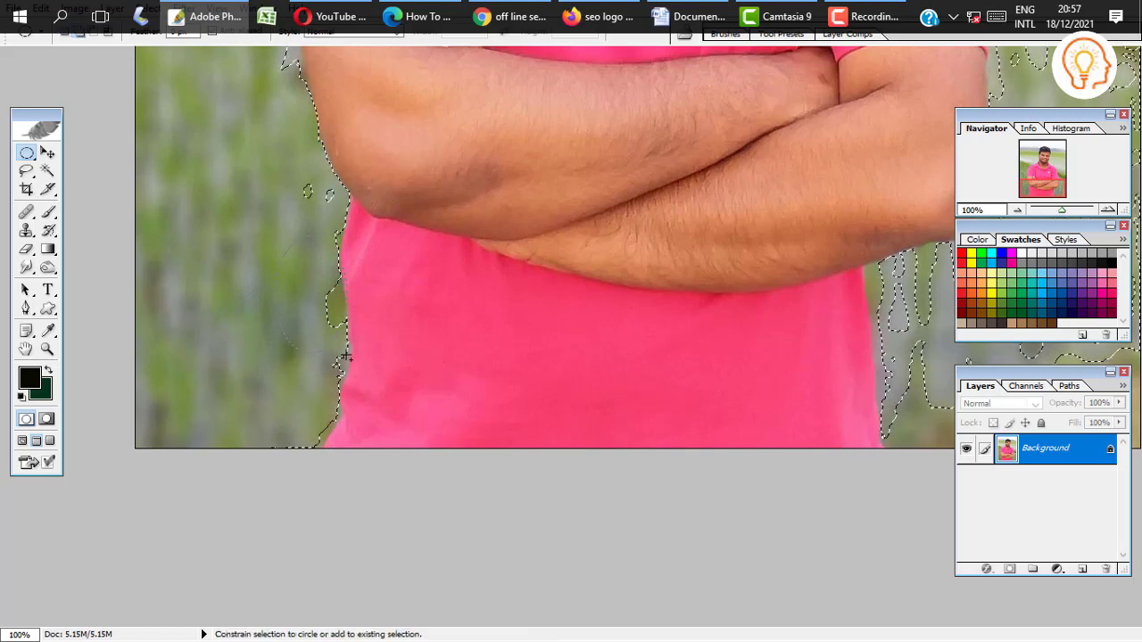
scroll(304, 294, up, 1)
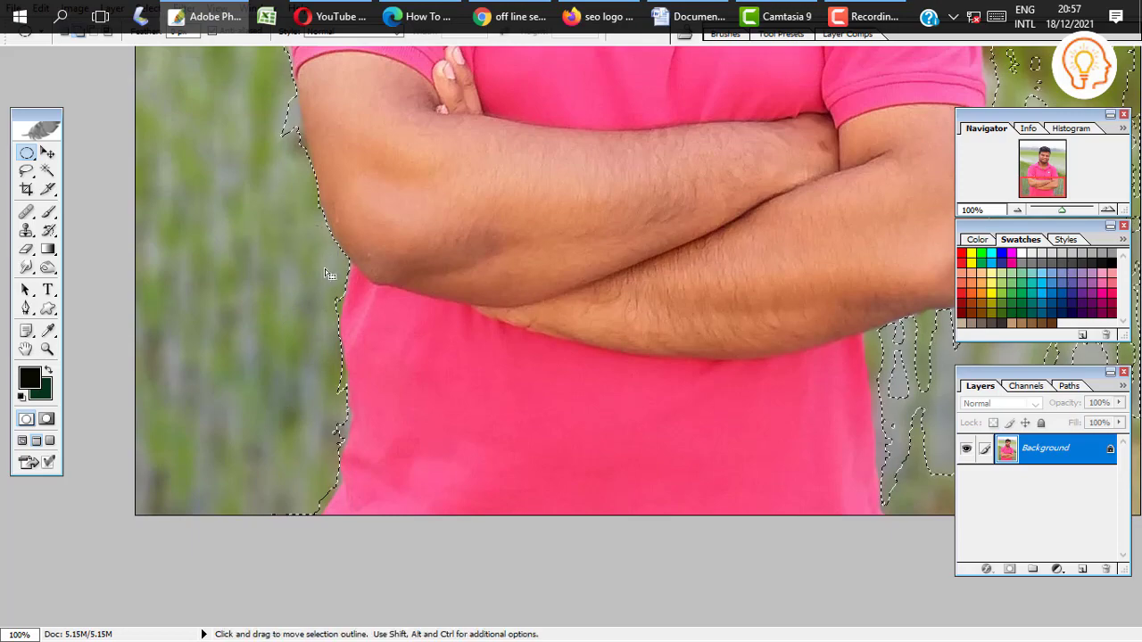
scroll(268, 259, up, 1)
scroll(259, 245, up, 1)
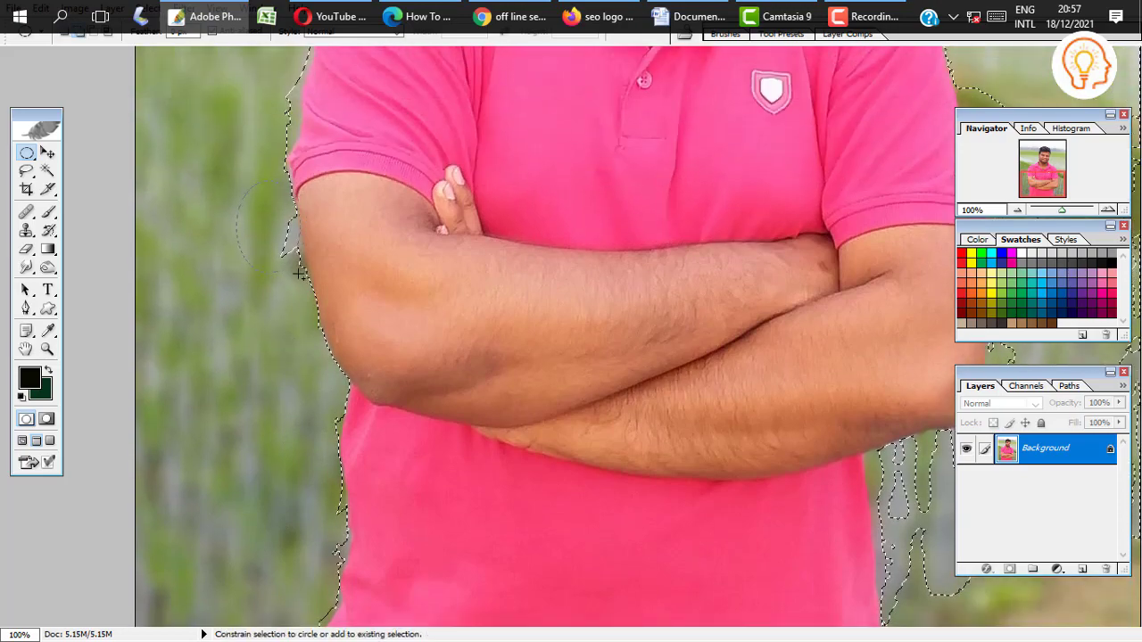
mouse_move(375, 252)
mouse_down()
mouse_move(120, 446)
mouse_move(428, 324)
mouse_move(501, 384)
mouse_up()
scroll(624, 268, up, 1)
- Remove stray selected patches at the right edge and add background areas around the hair
scroll(556, 267, up, 2)
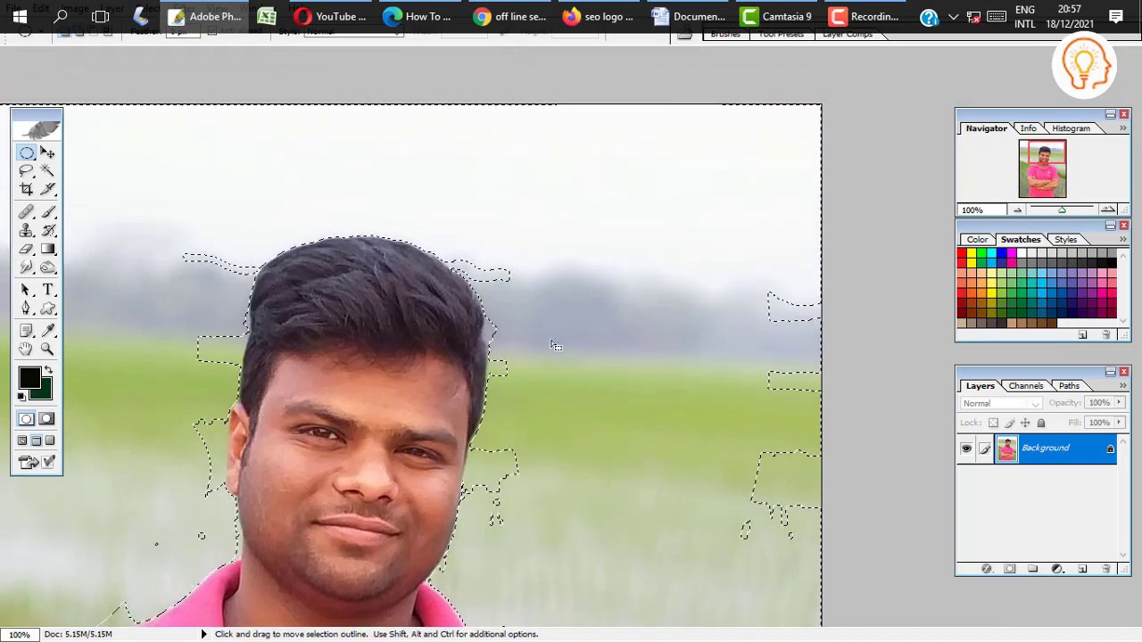
drag(578, 154, 862, 500)
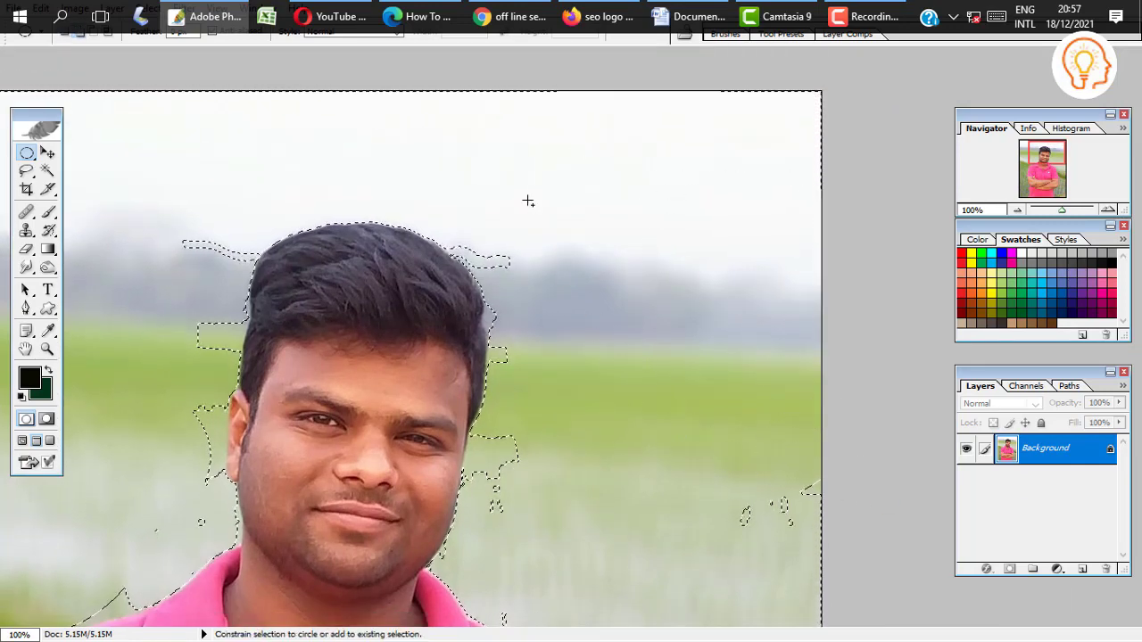
drag(528, 198, 480, 268)
drag(181, 216, 240, 270)
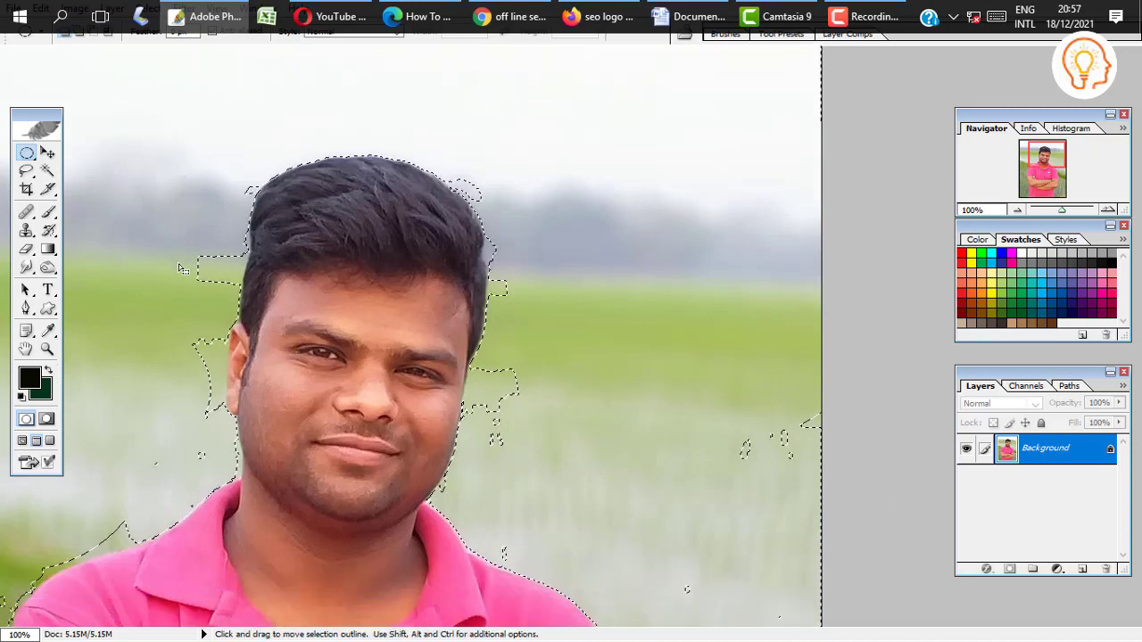
scroll(215, 298, down, 1)
drag(163, 229, 214, 298)
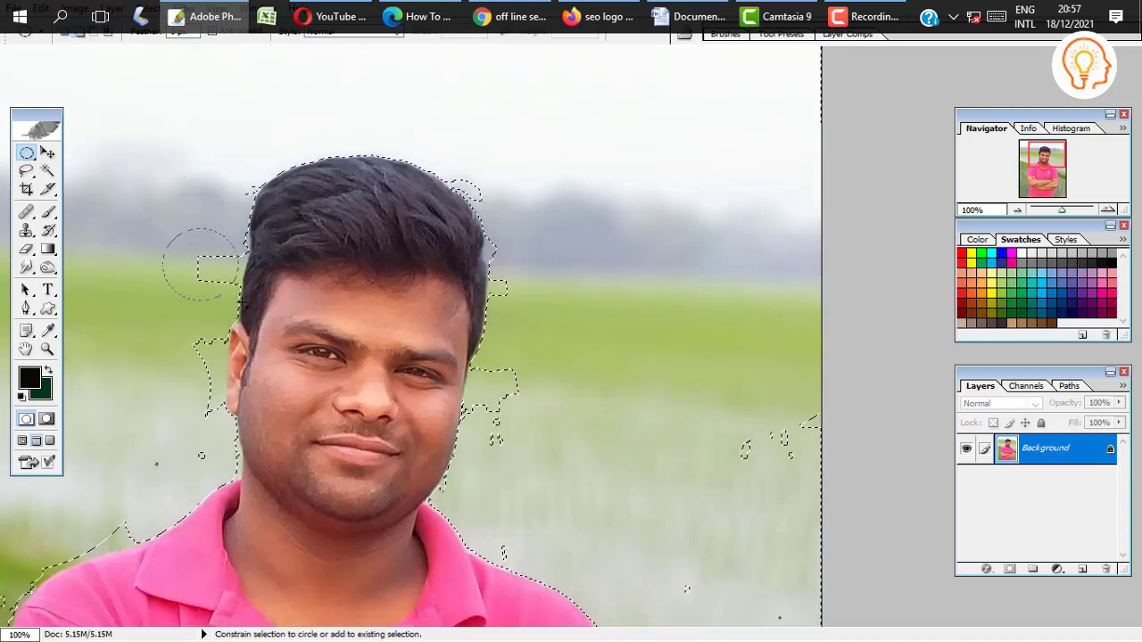
scroll(209, 310, down, 1)
drag(160, 218, 210, 309)
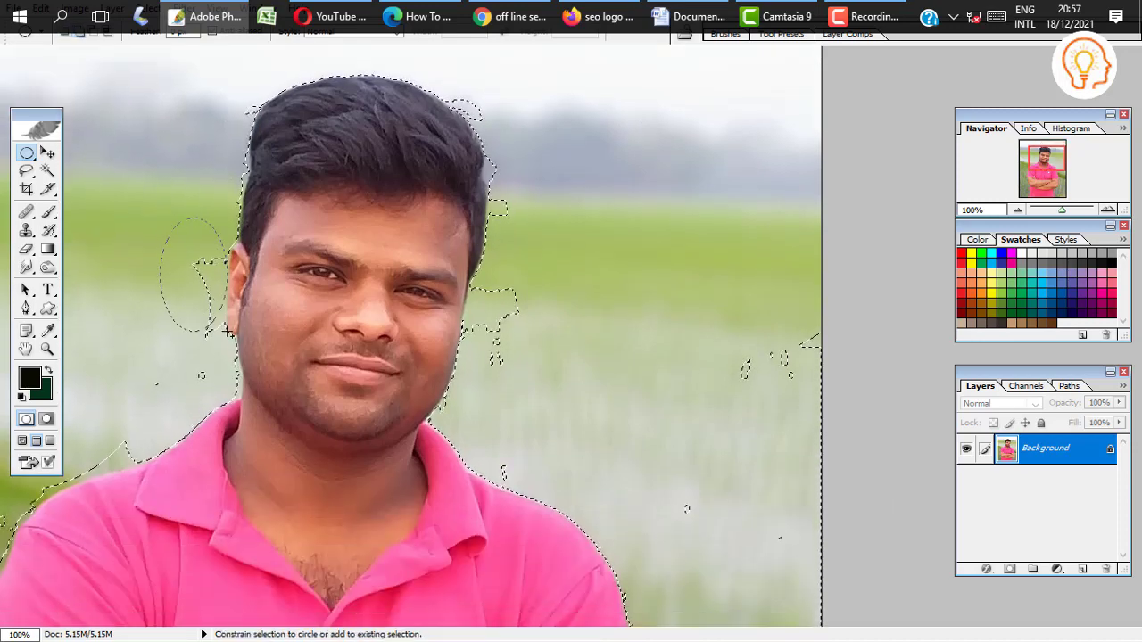
mouse_move(178, 259)
mouse_down()
mouse_move(207, 325)
mouse_move(206, 386)
mouse_move(359, 307)
mouse_move(379, 317)
mouse_up()
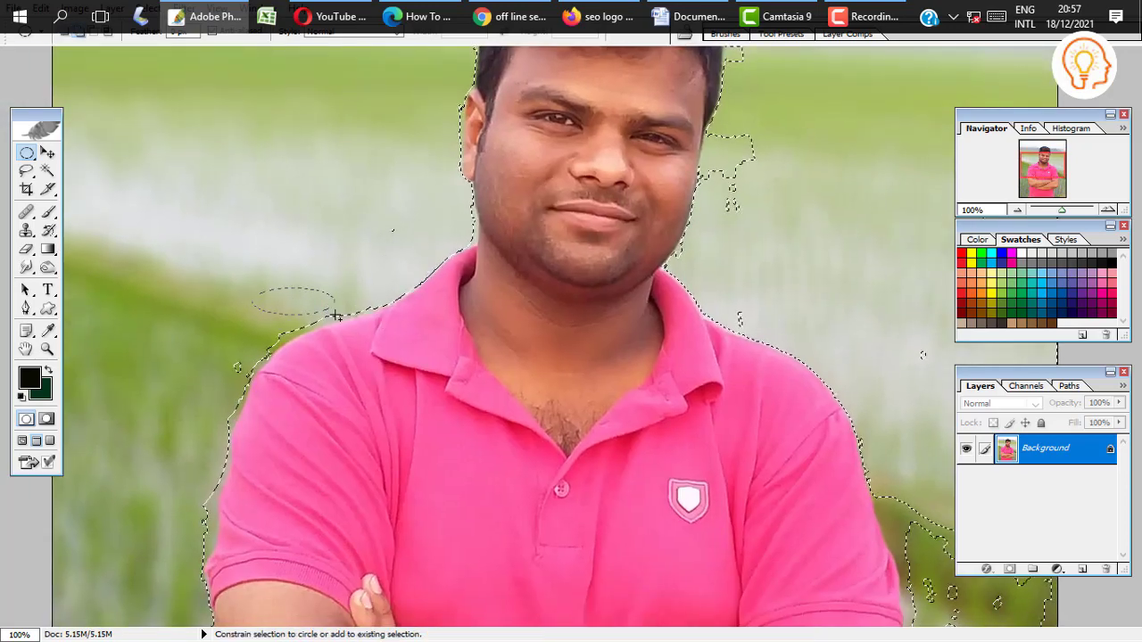
- Pan across the arms, collar and face to check the selection, then zoom to fit
scroll(178, 428, down, 2)
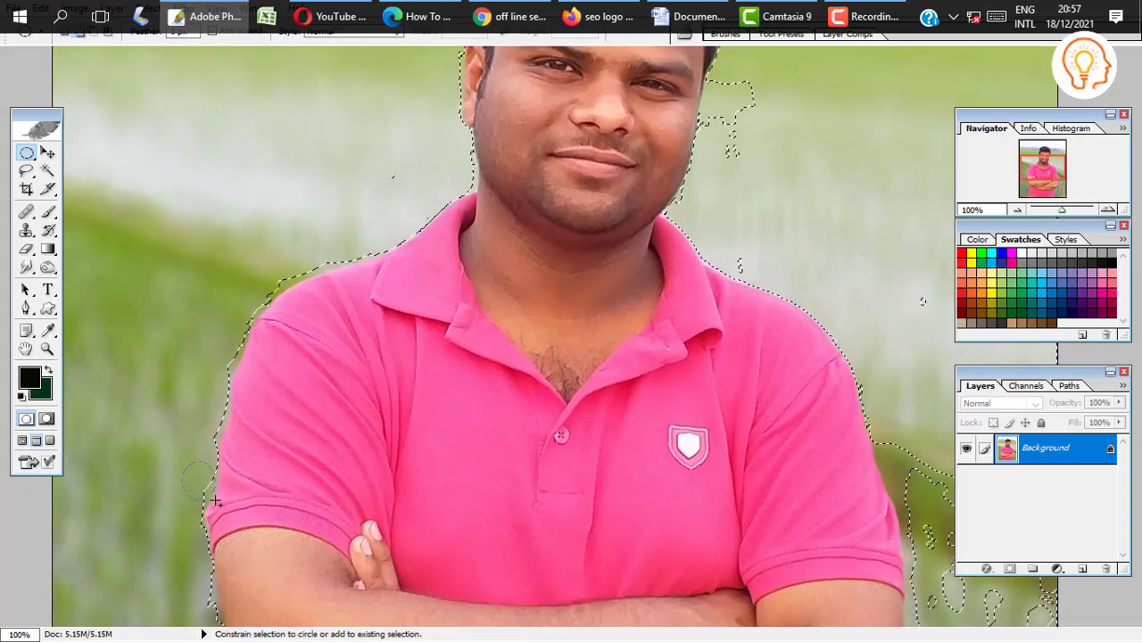
mouse_move(205, 600)
mouse_down()
mouse_move(226, 360)
mouse_move(313, 191)
mouse_up()
drag(762, 361, 482, 331)
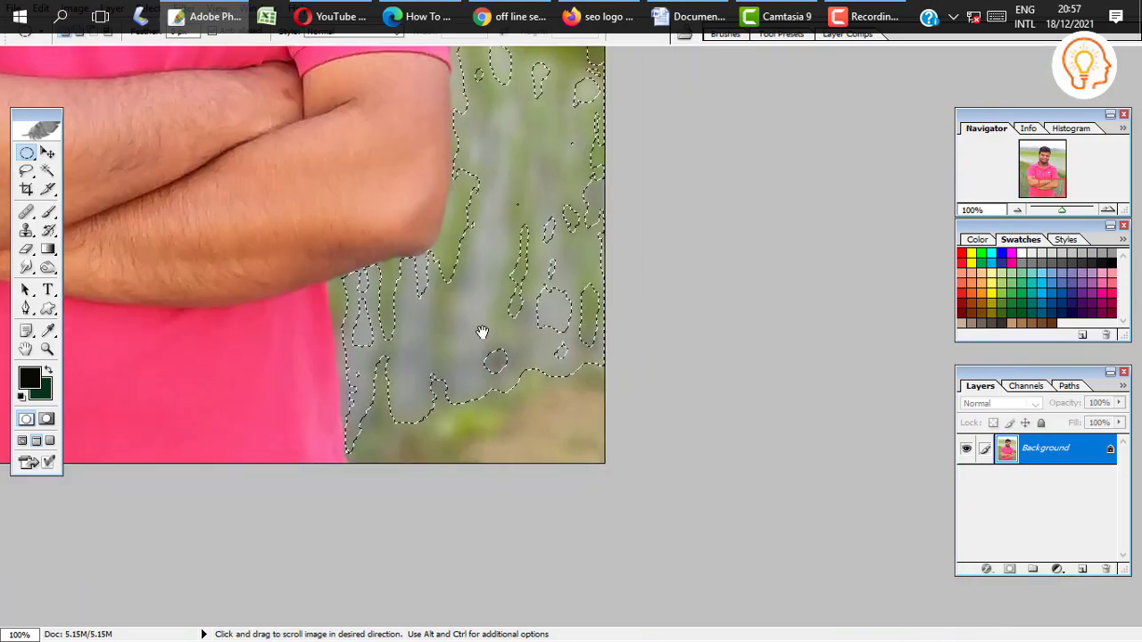
drag(499, 182, 510, 334)
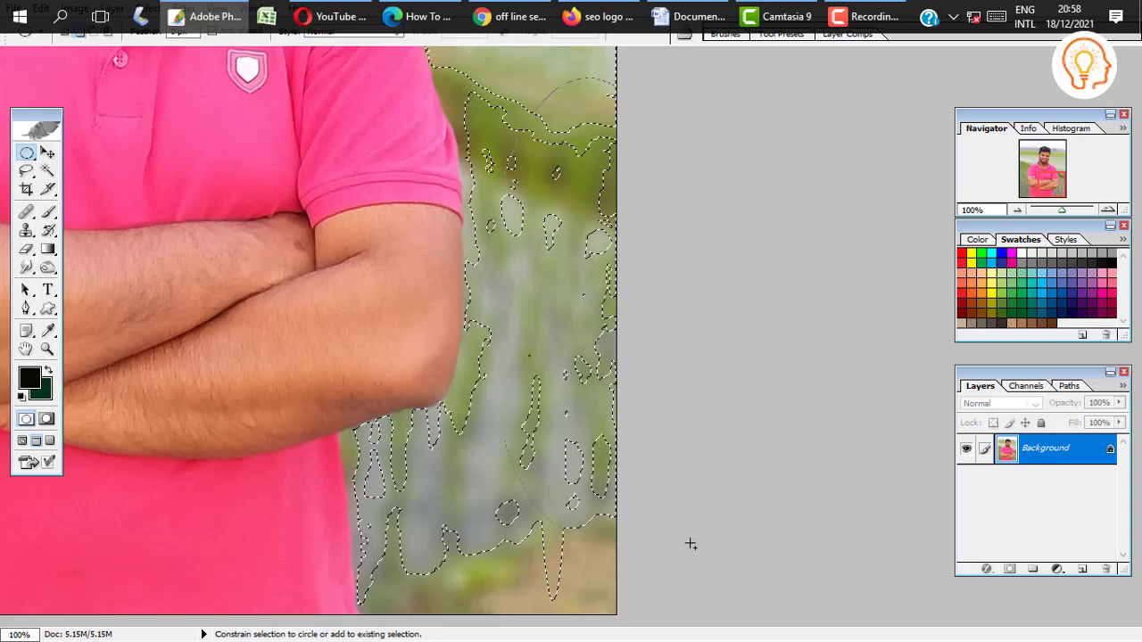
drag(553, 437, 589, 285)
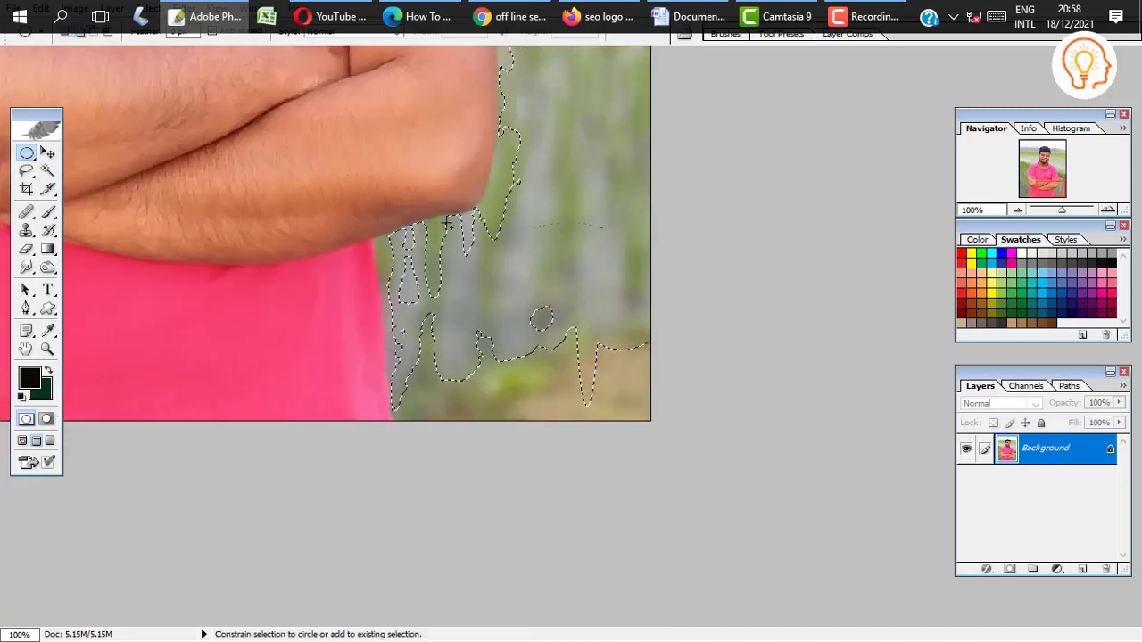
drag(495, 247, 493, 346)
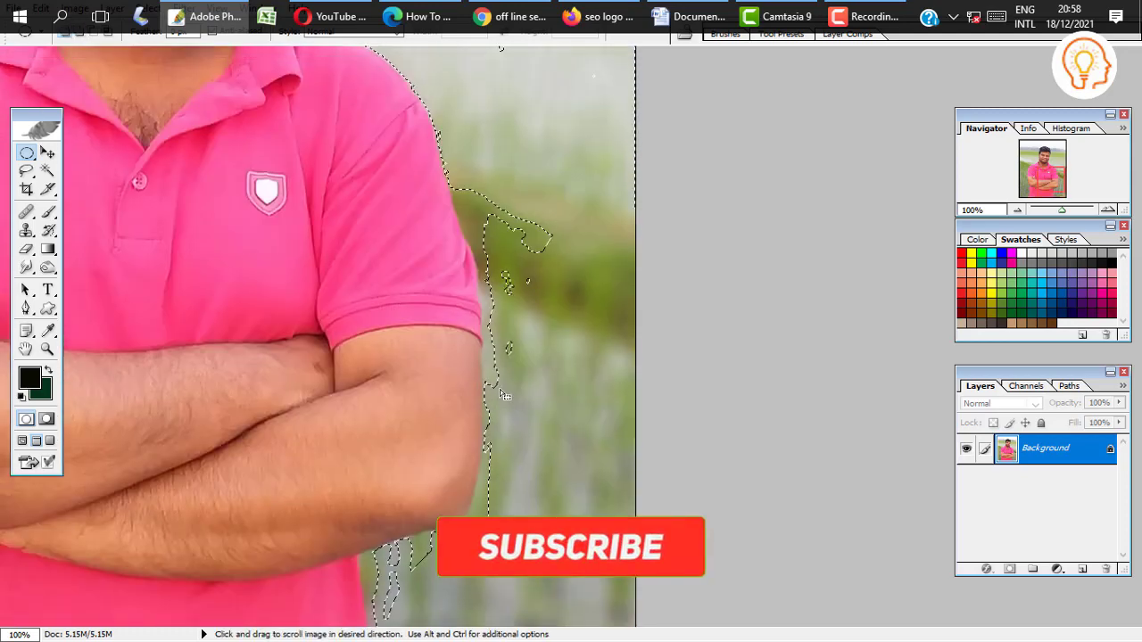
drag(490, 260, 499, 416)
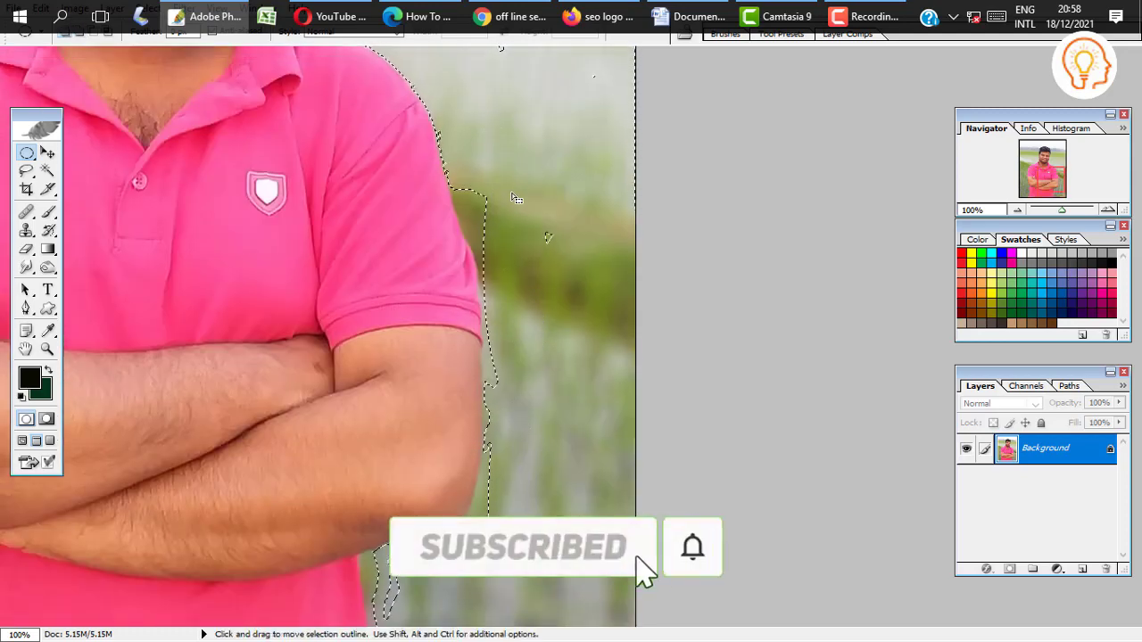
drag(517, 247, 536, 372)
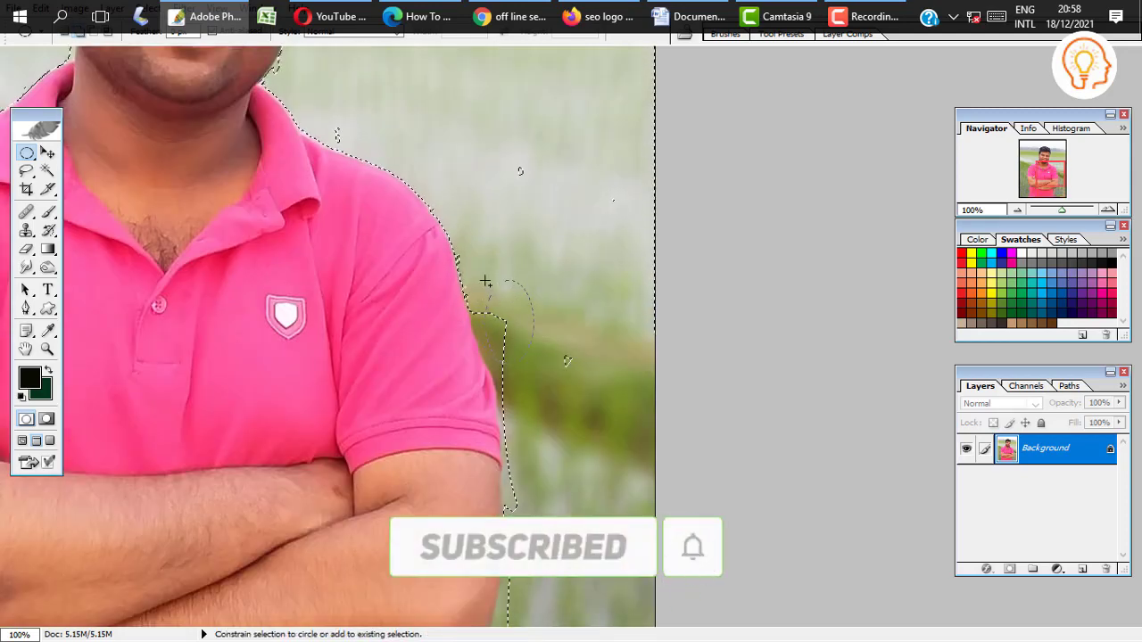
mouse_move(490, 267)
mouse_down()
mouse_move(509, 316)
mouse_move(492, 390)
mouse_up()
mouse_move(424, 268)
mouse_down()
mouse_move(424, 342)
mouse_move(675, 409)
mouse_move(602, 329)
mouse_up()
key(ctrl+0)
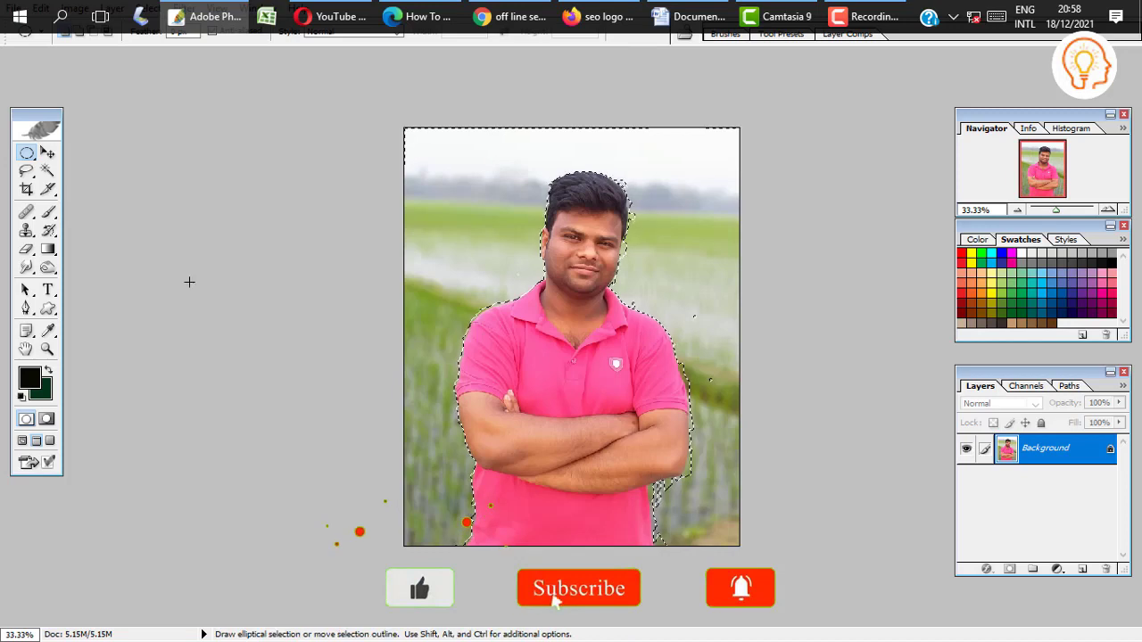
- Add rectangular strips of sky along the top and left edges to the selection
right_click(27, 152)
click(89, 152)
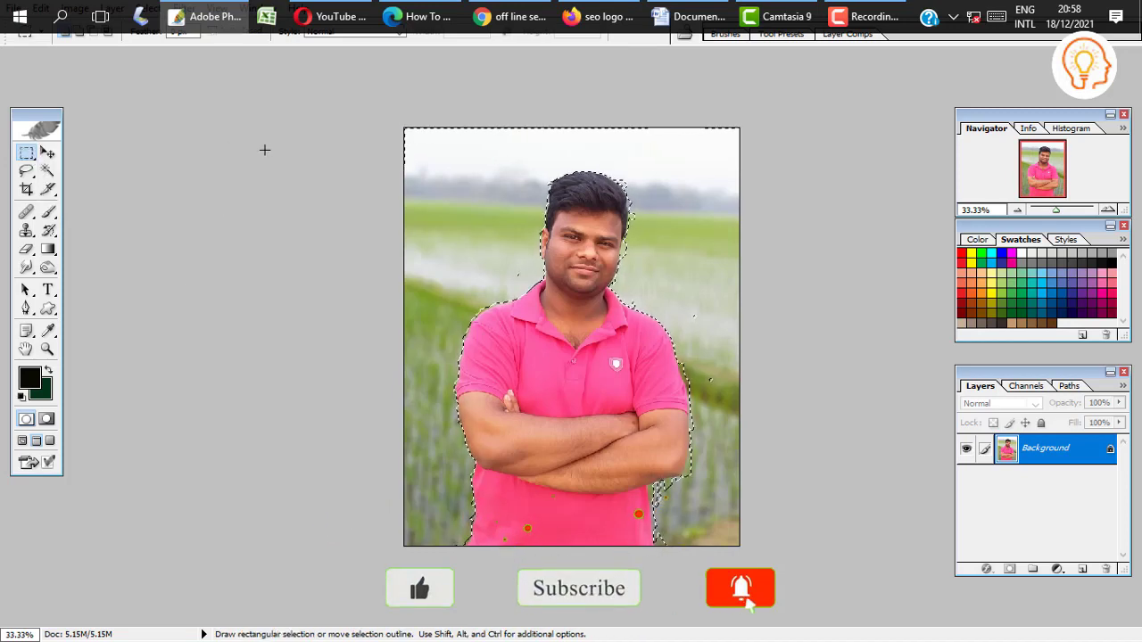
key(shift)
drag(796, 154, 669, 158)
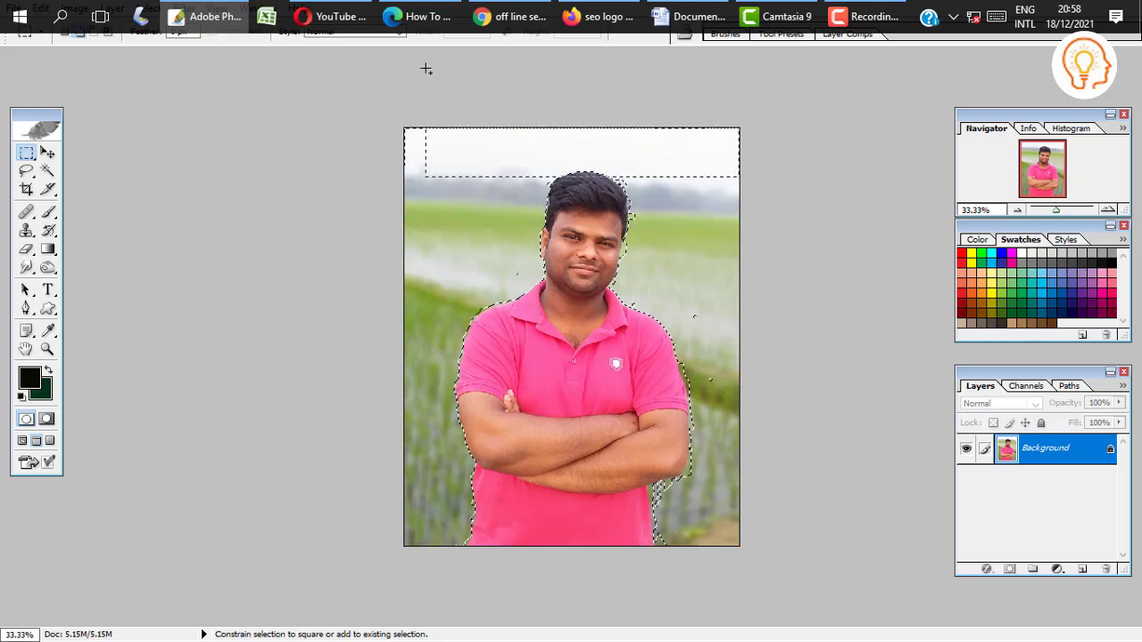
drag(401, 93, 702, 150)
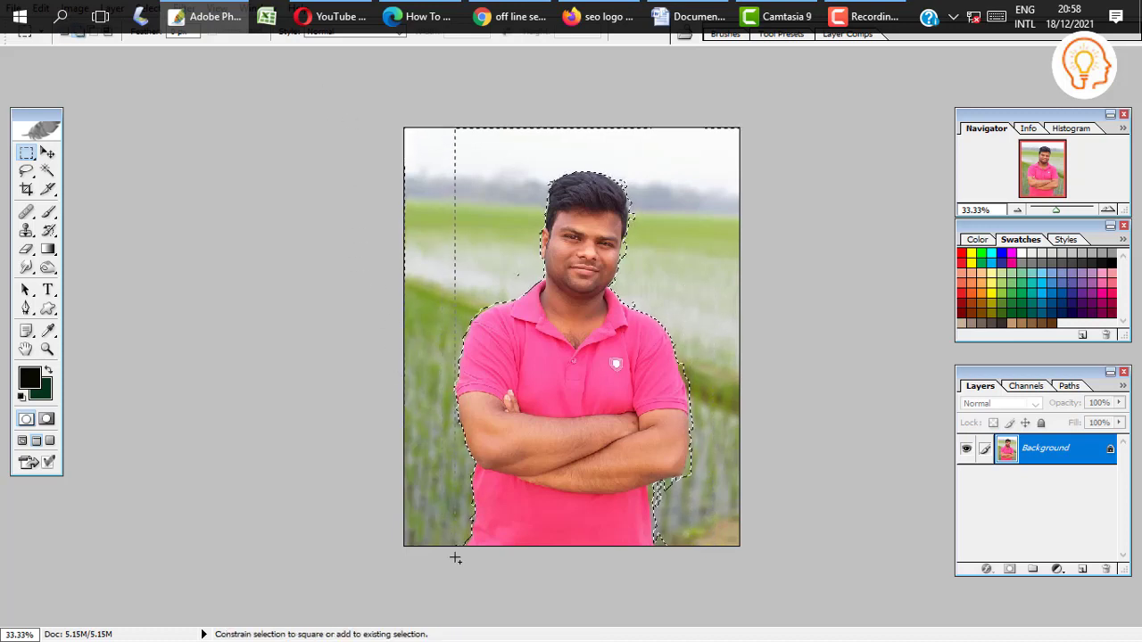
drag(453, 558, 453, 553)
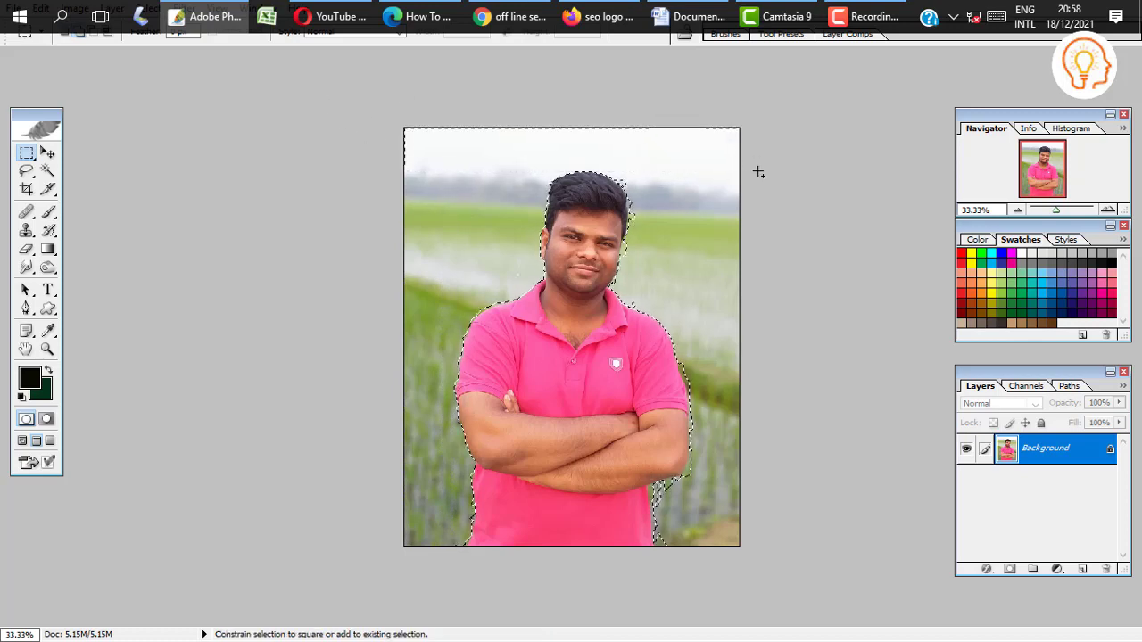
drag(499, 76, 352, 56)
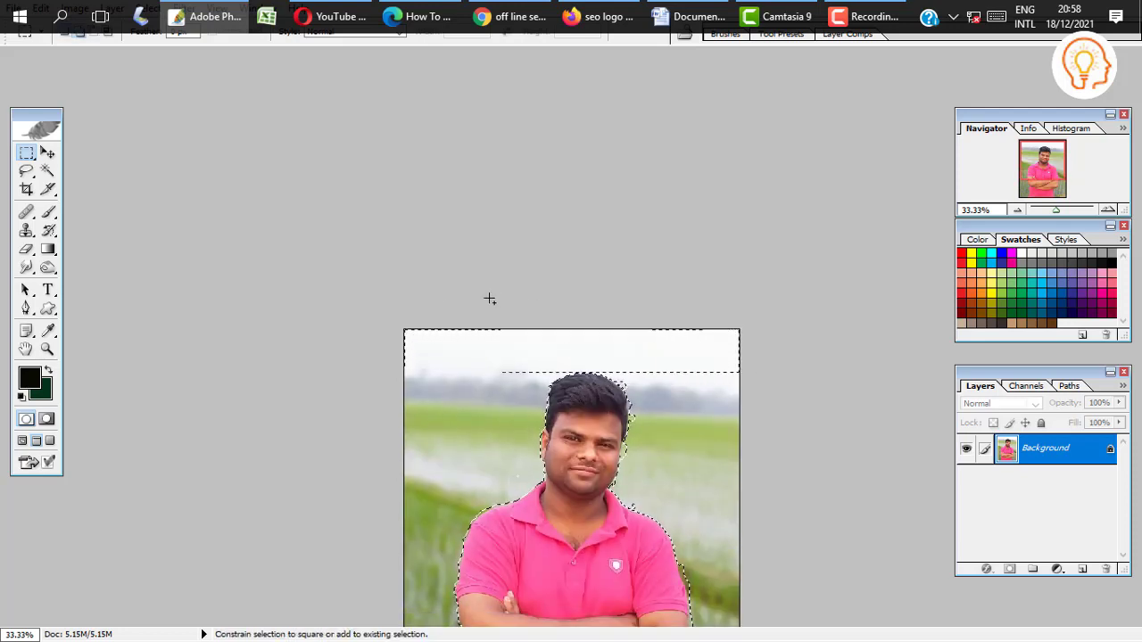
scroll(616, 349, down, 5)
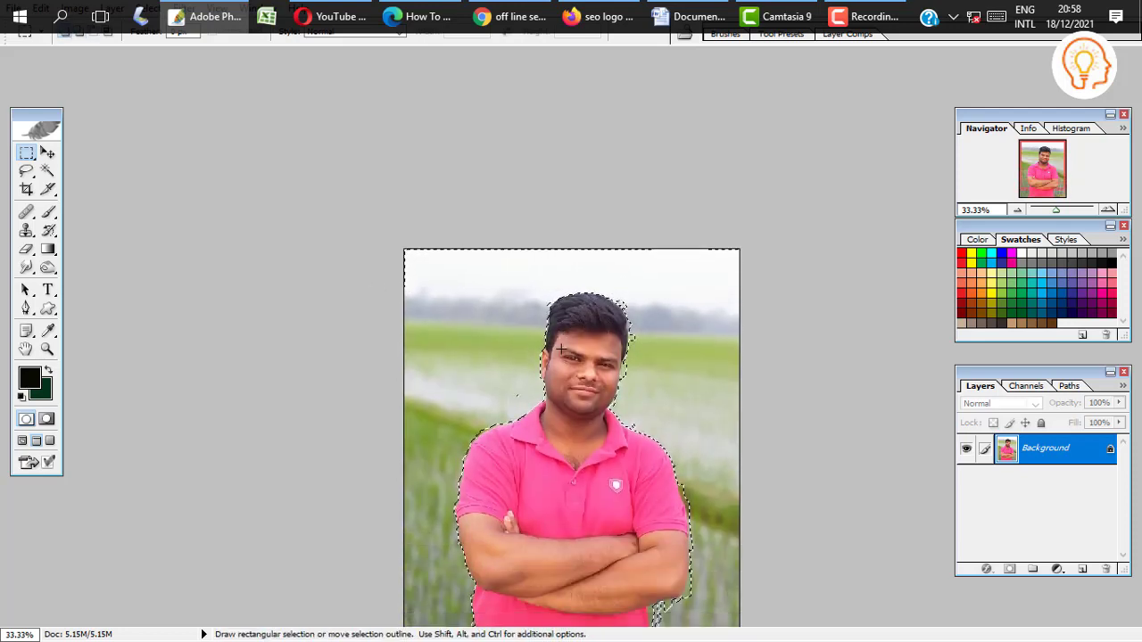
scroll(596, 355, down, 1)
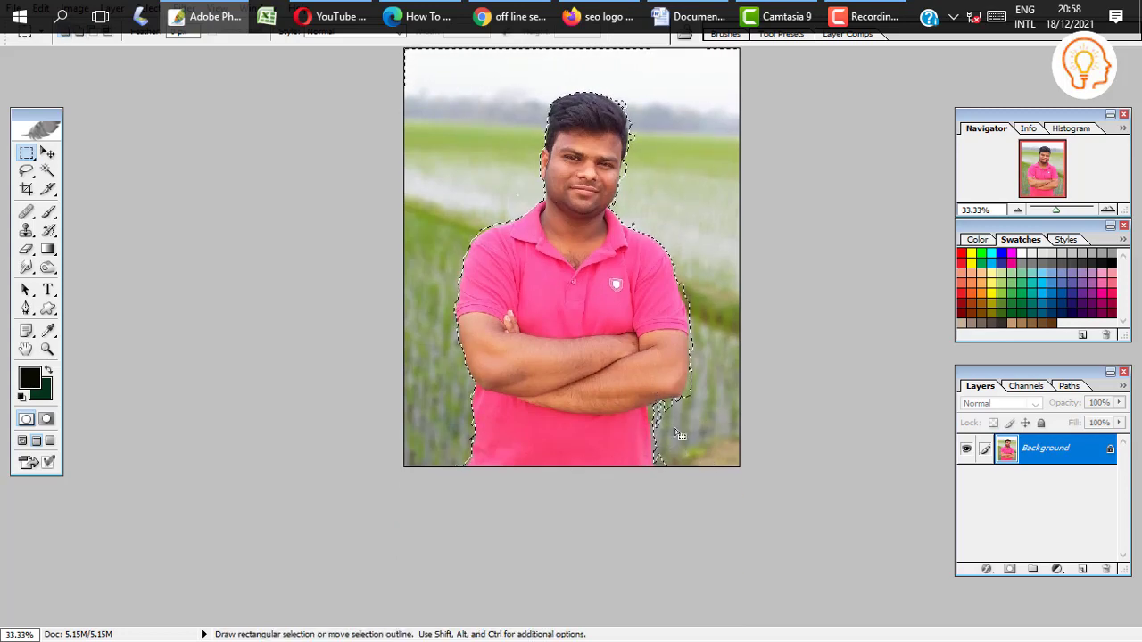
- Zoom in on the crossed arms and smooth the selection edge below the right elbow elliptically
key(ctrl+space)
drag(660, 414, 683, 409)
click(683, 409)
click(684, 410)
click(684, 409)
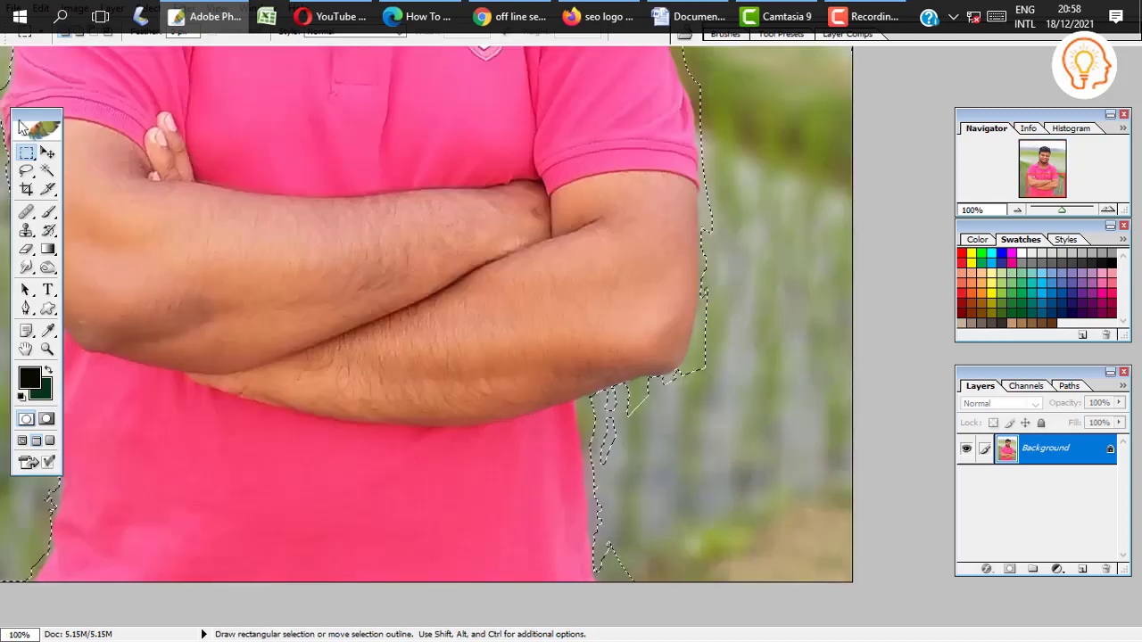
drag(25, 155, 116, 166)
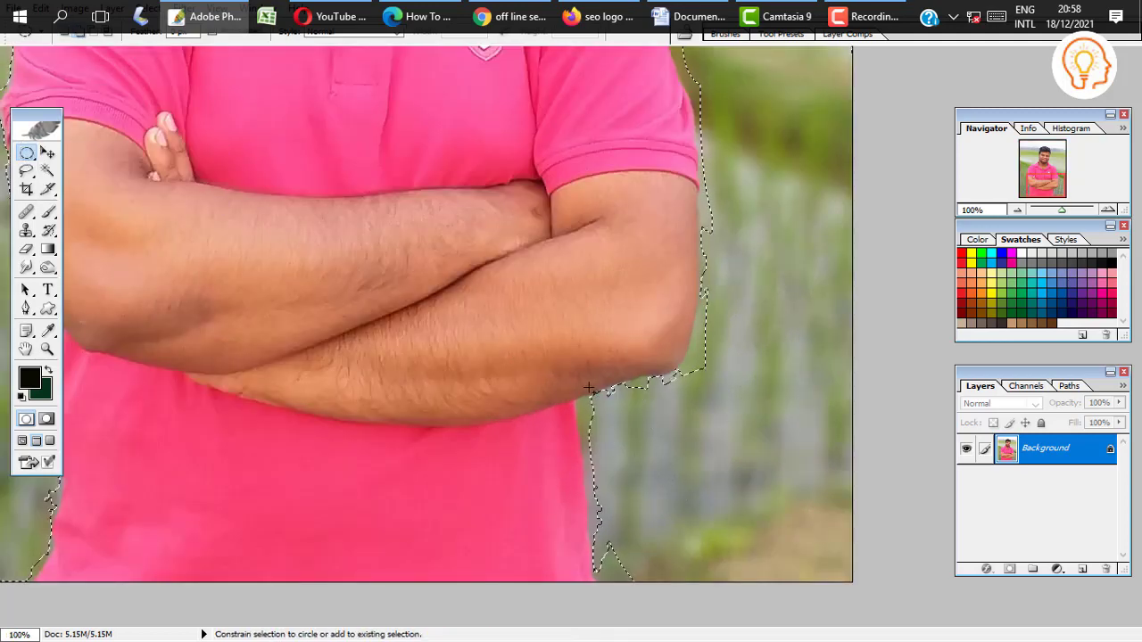
scroll(591, 375, down, 3)
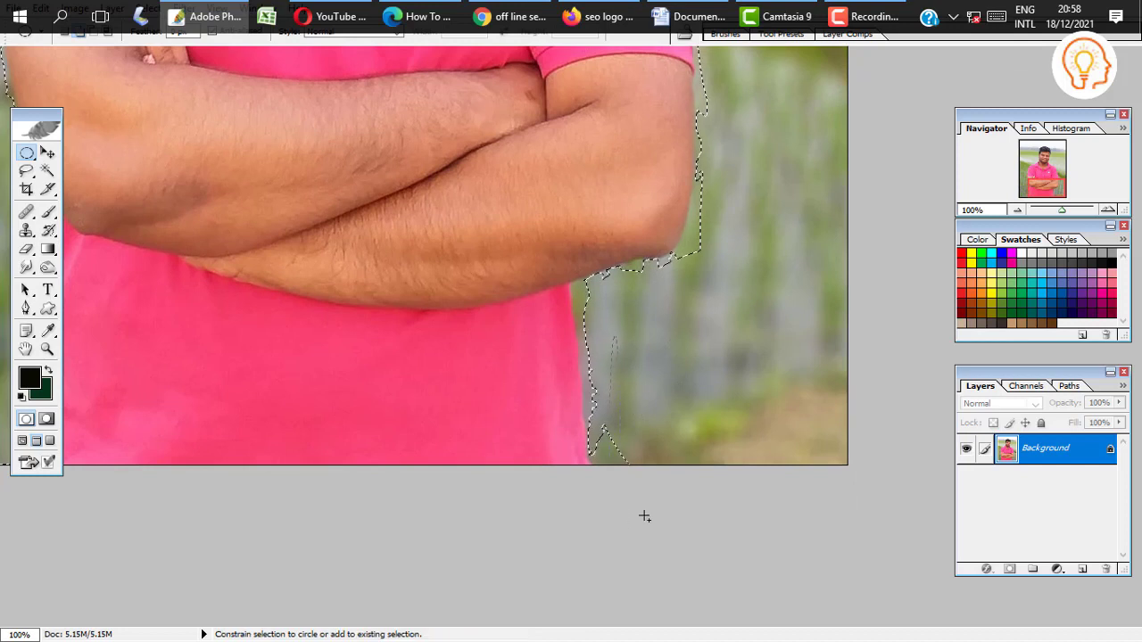
drag(588, 361, 629, 395)
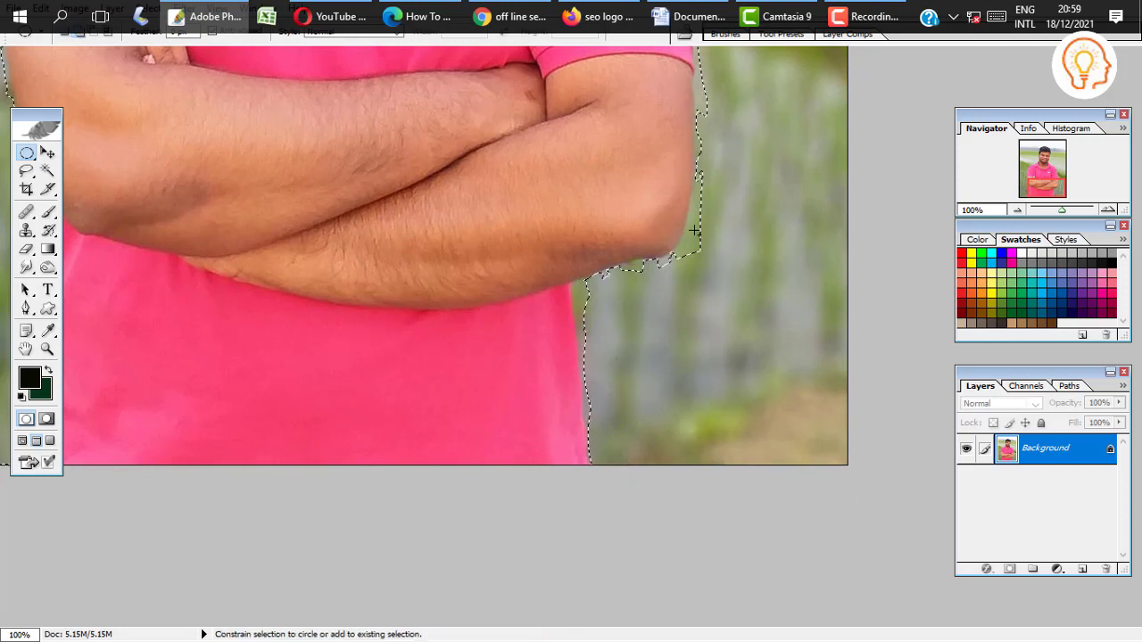
- Zoom out and add an elliptical arc over the photo's top to the selection
key(ctrl+minus)
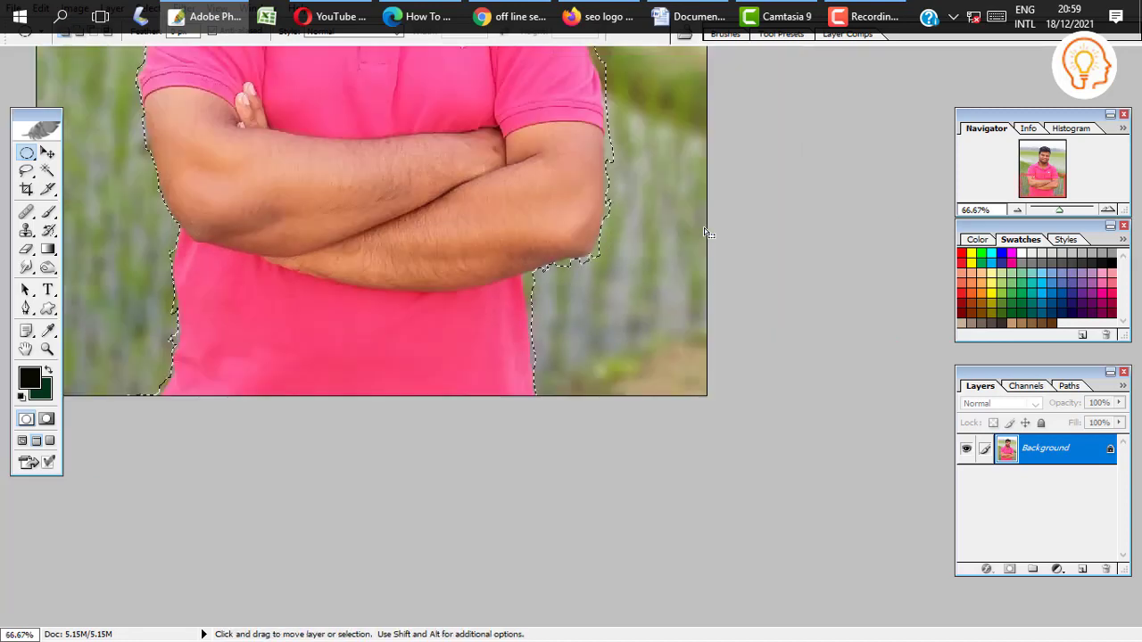
key(ctrl+minus)
key(ctrl+minus)
key(ctrl+minus)
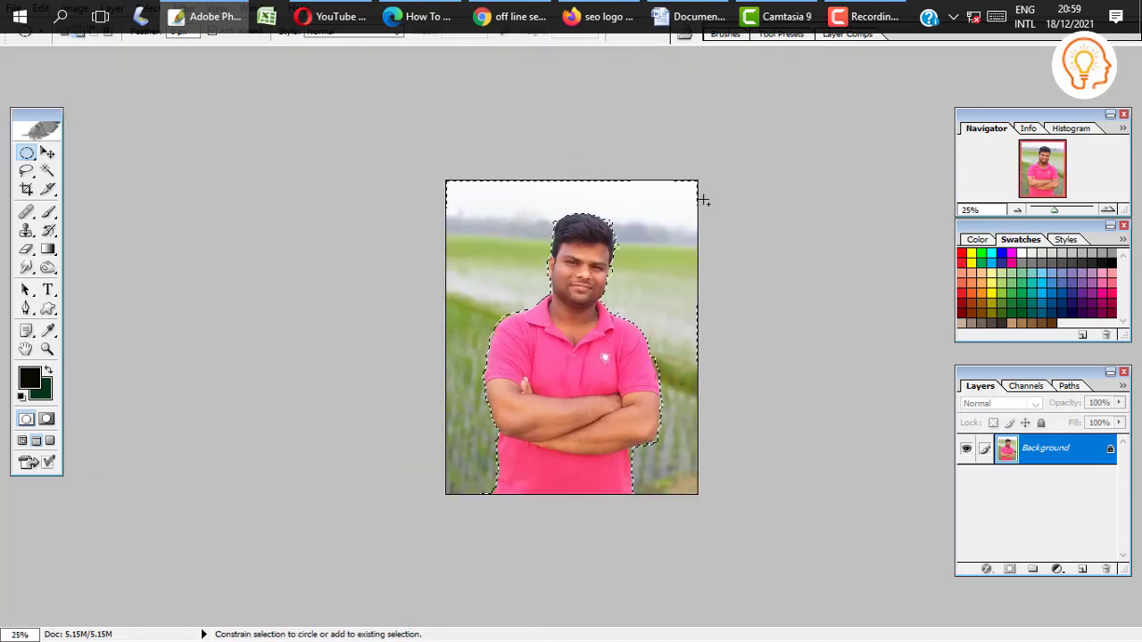
drag(392, 121, 451, 124)
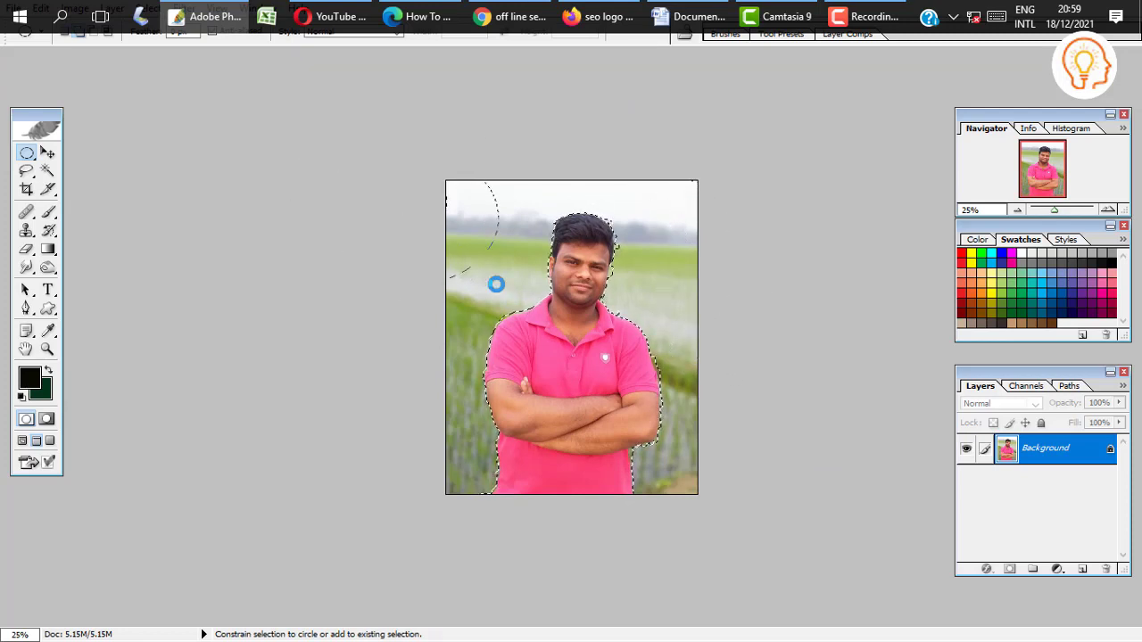
click(48, 175)
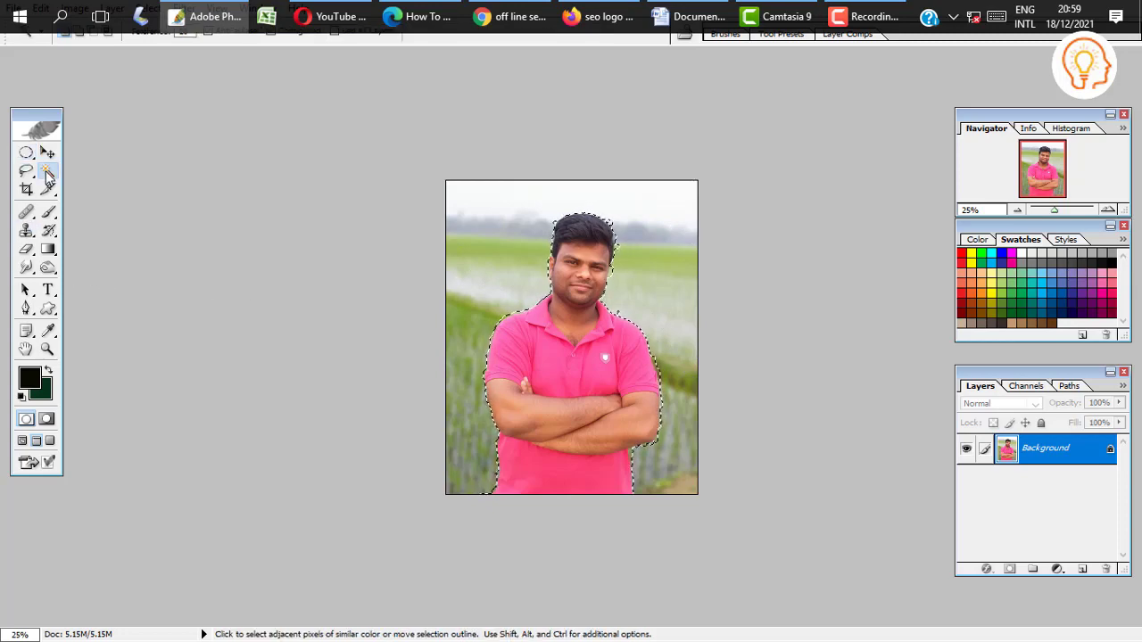
ctrl+click(528, 274)
- Zoom in to 100% on the head and add the stray speck beside the hair to the selection
ctrl+click(527, 274)
ctrl+click(528, 274)
ctrl+click(527, 274)
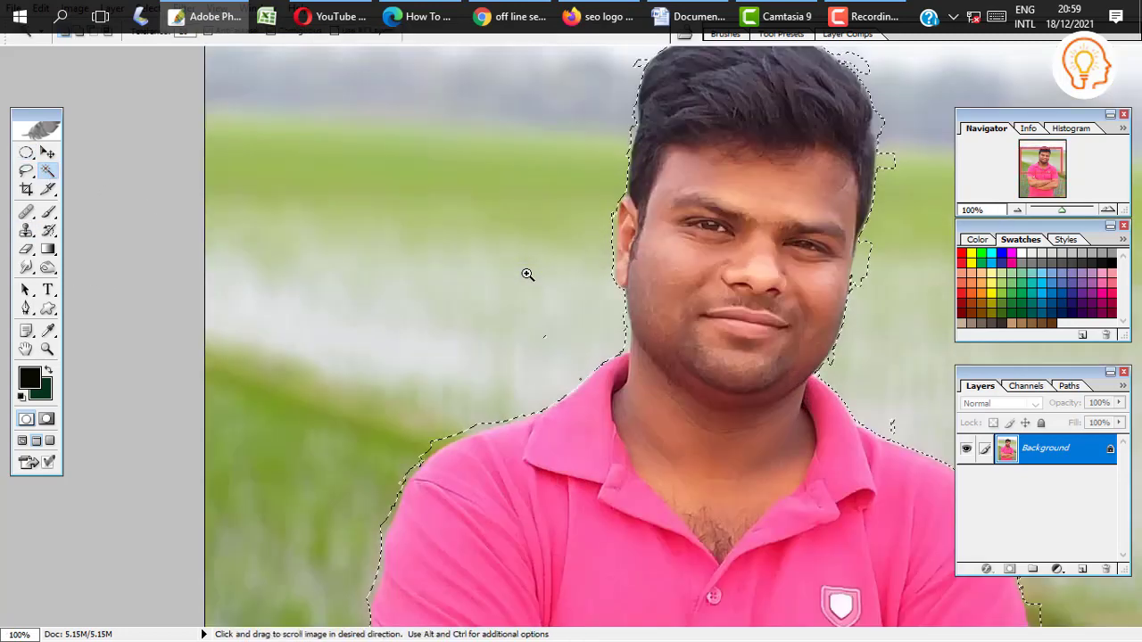
drag(525, 273, 408, 252)
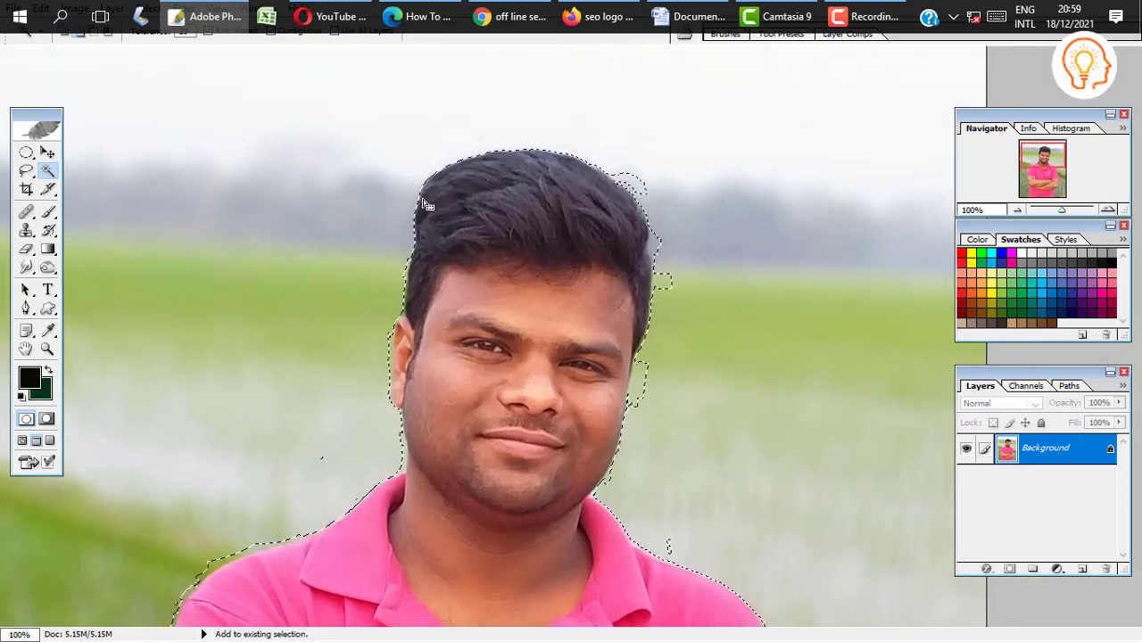
drag(420, 197, 376, 264)
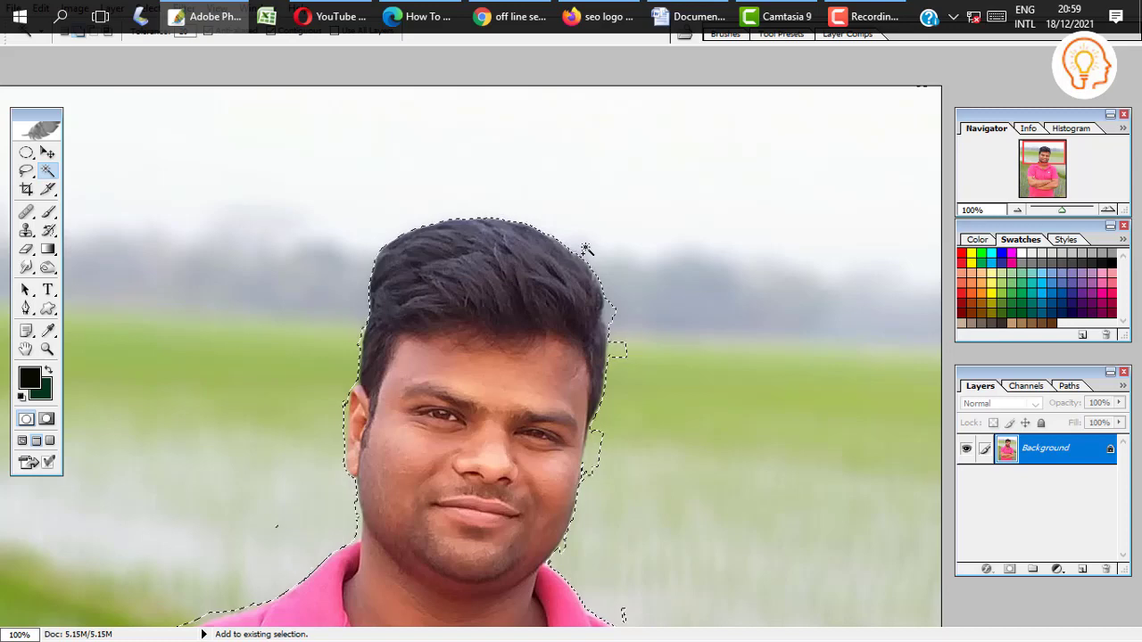
shift+click(617, 352)
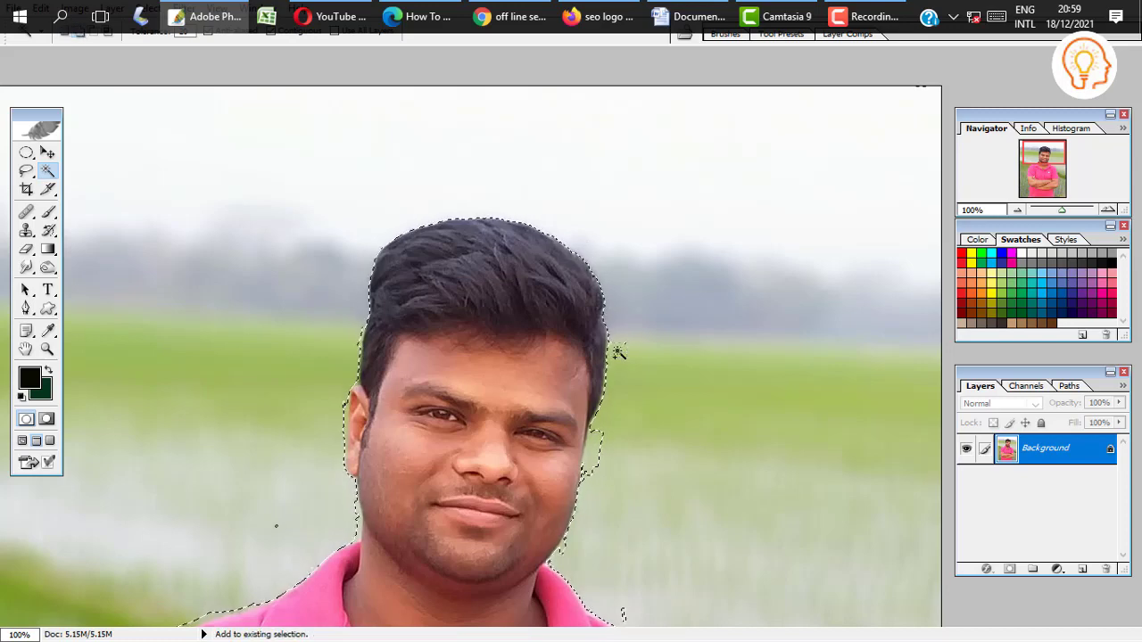
- Pan down past the face, shoulders, badge and crossed arms to the photo's bottom edge
drag(594, 452, 607, 321)
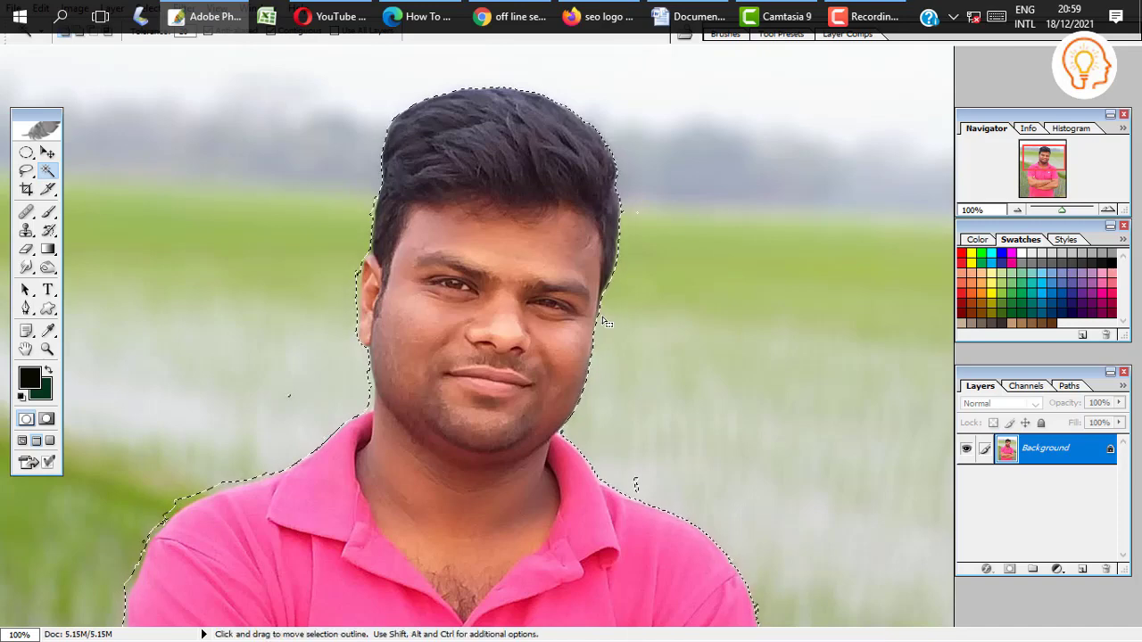
drag(377, 408, 488, 130)
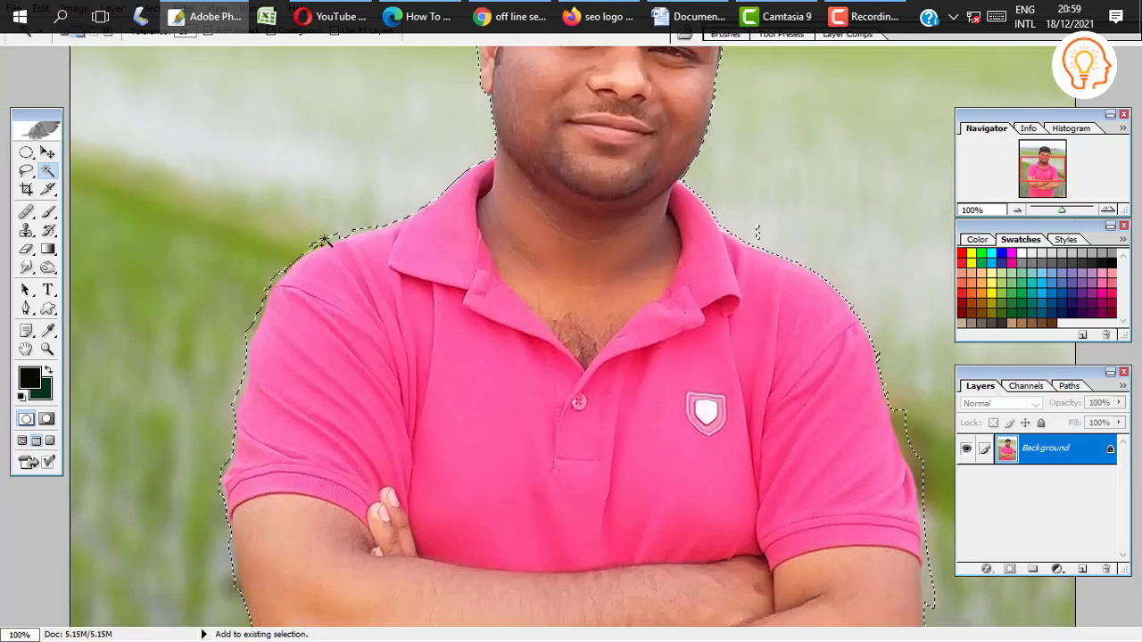
drag(264, 284, 292, 227)
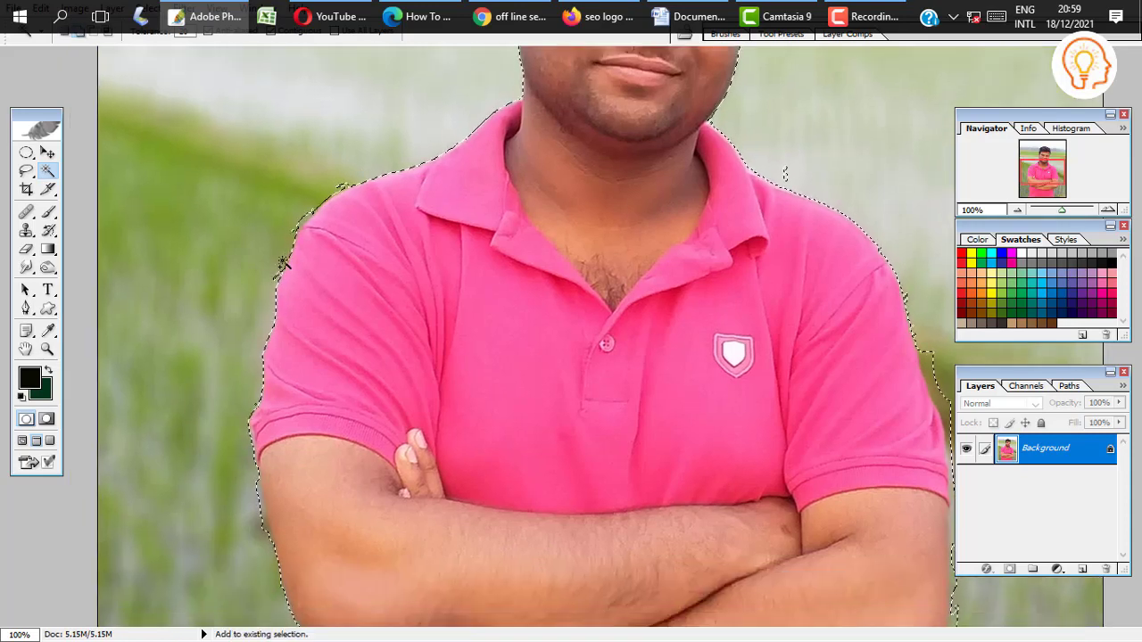
drag(197, 498, 252, 310)
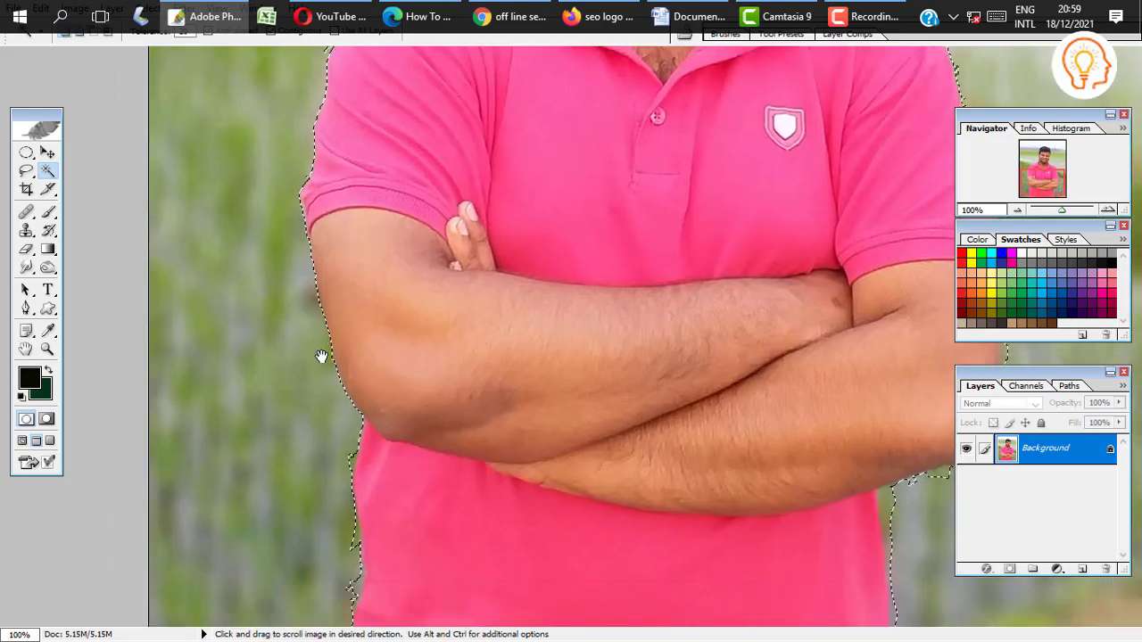
drag(313, 330, 300, 214)
scroll(340, 379, down, 2)
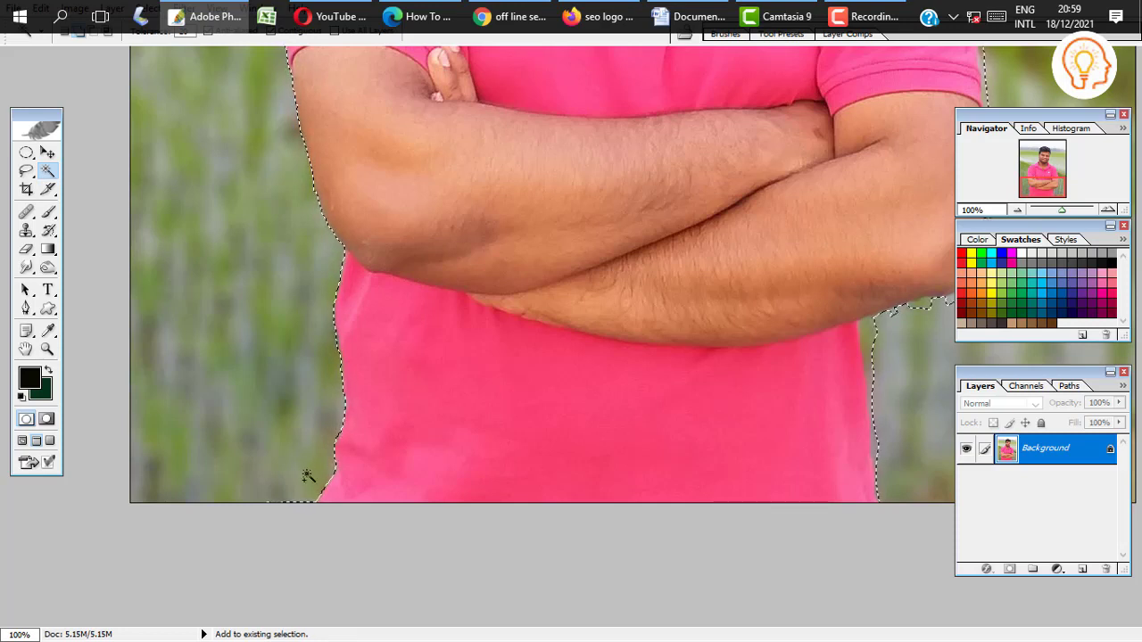
drag(833, 428, 517, 387)
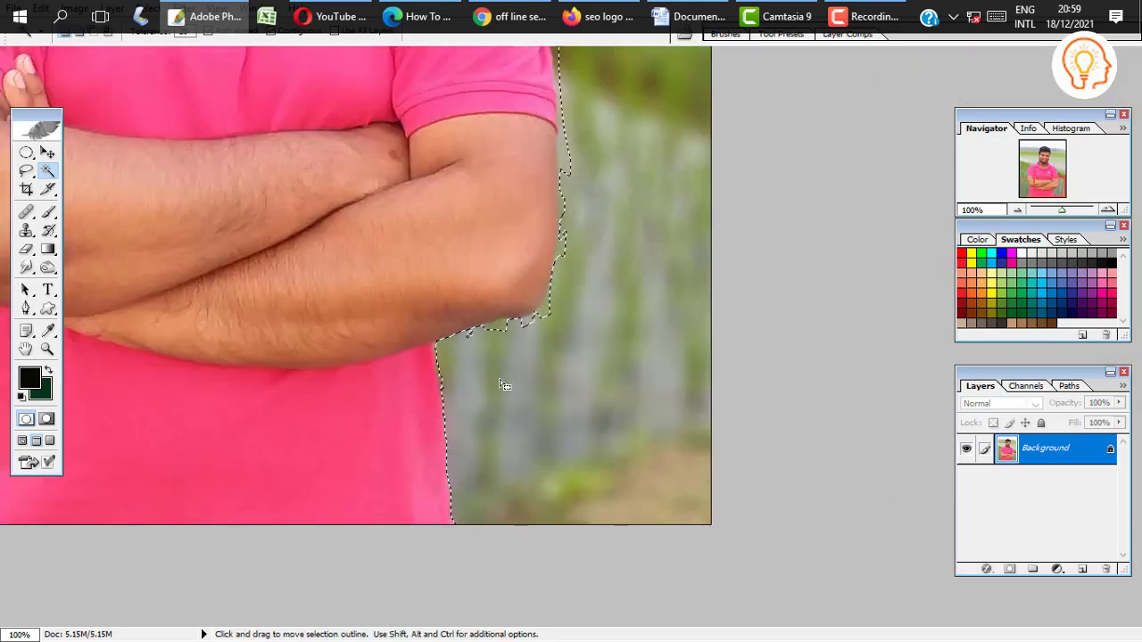
drag(502, 383, 492, 462)
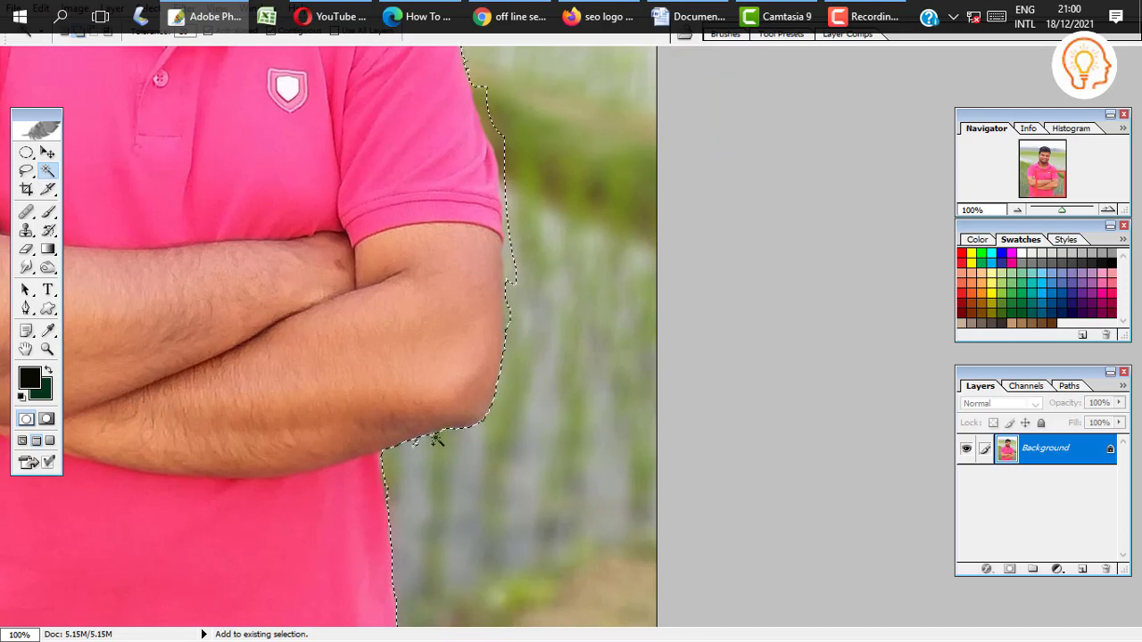
drag(436, 439, 415, 568)
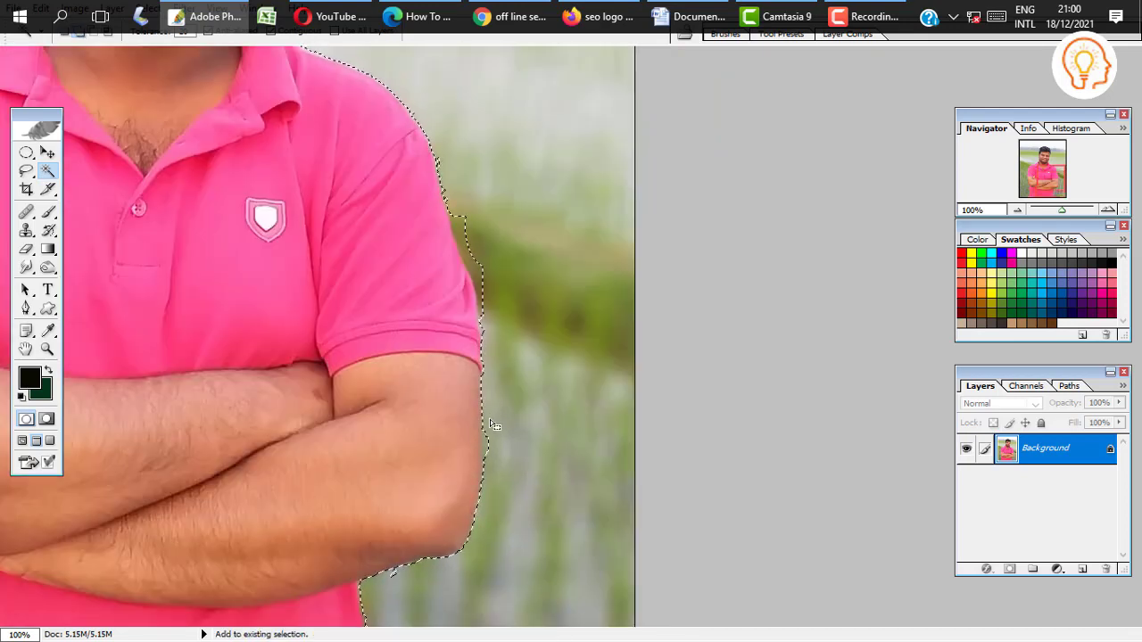
drag(485, 275, 471, 439)
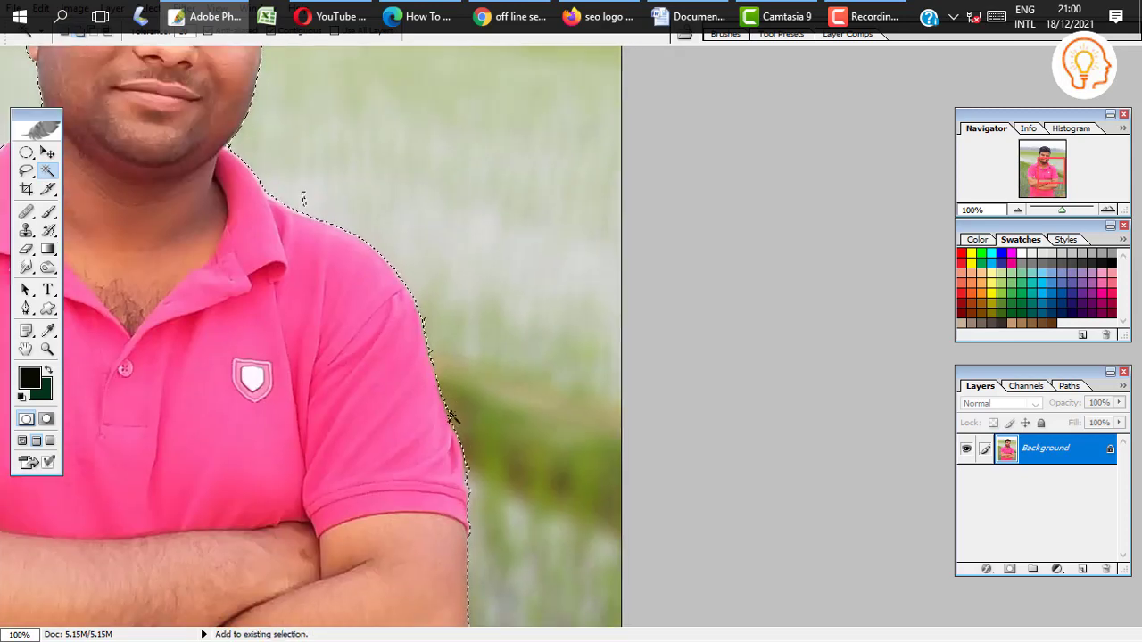
drag(452, 405, 505, 521)
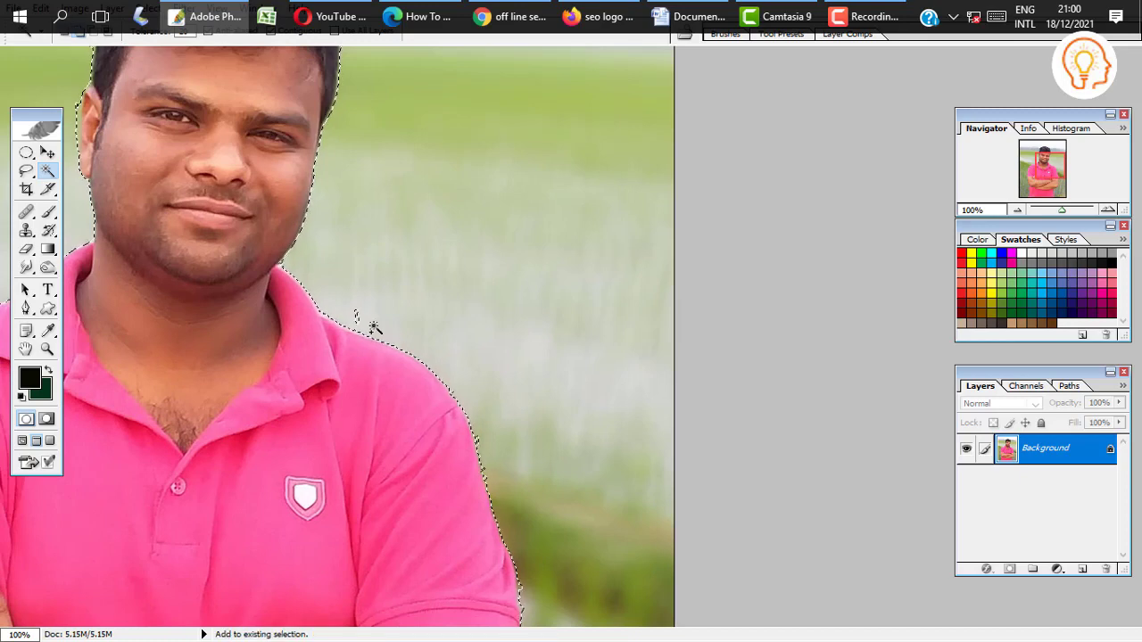
drag(319, 224, 316, 351)
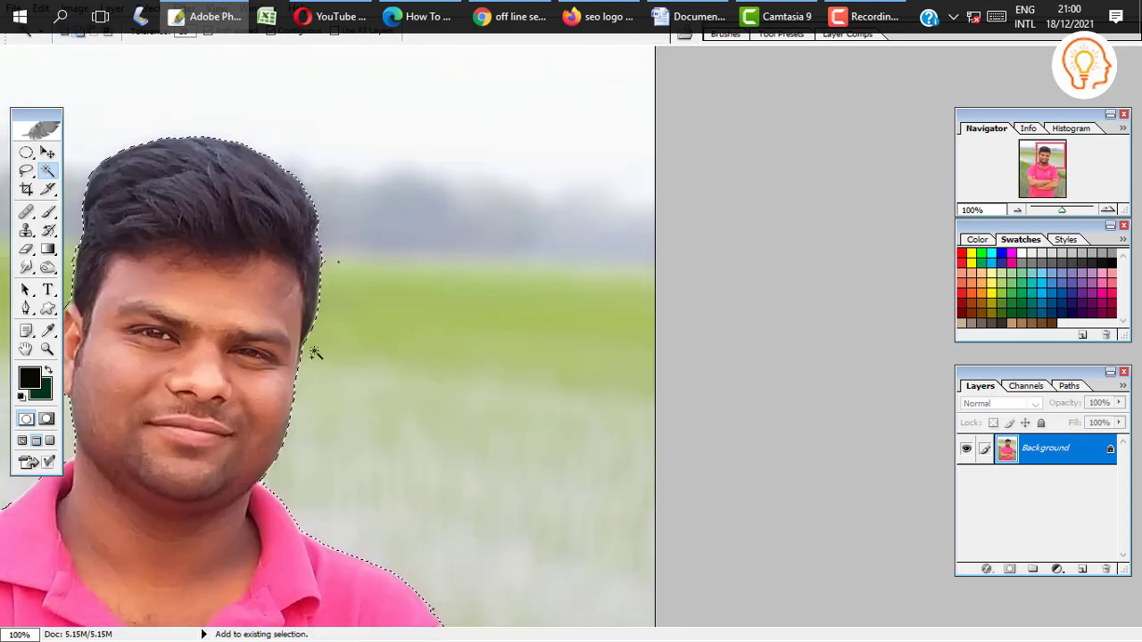
drag(377, 377, 403, 306)
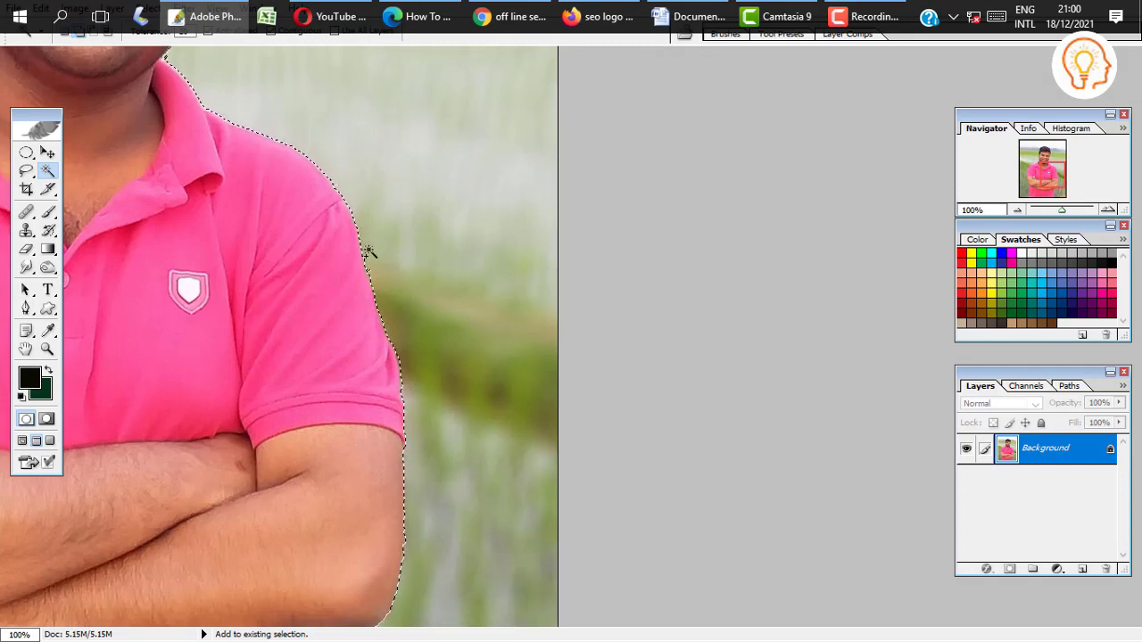
mouse_move(408, 438)
mouse_down()
mouse_move(304, 298)
mouse_move(280, 365)
mouse_up()
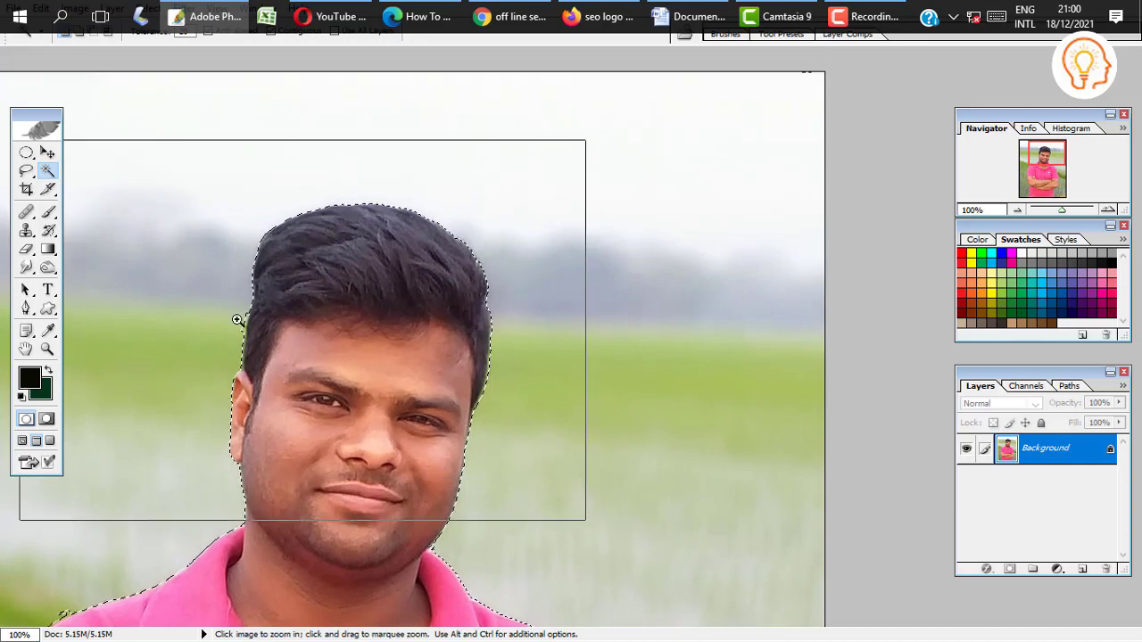
- Zoom out to a 25% whole-photo view and feather the background selection by 1 pixel
key(ctrl+plus)
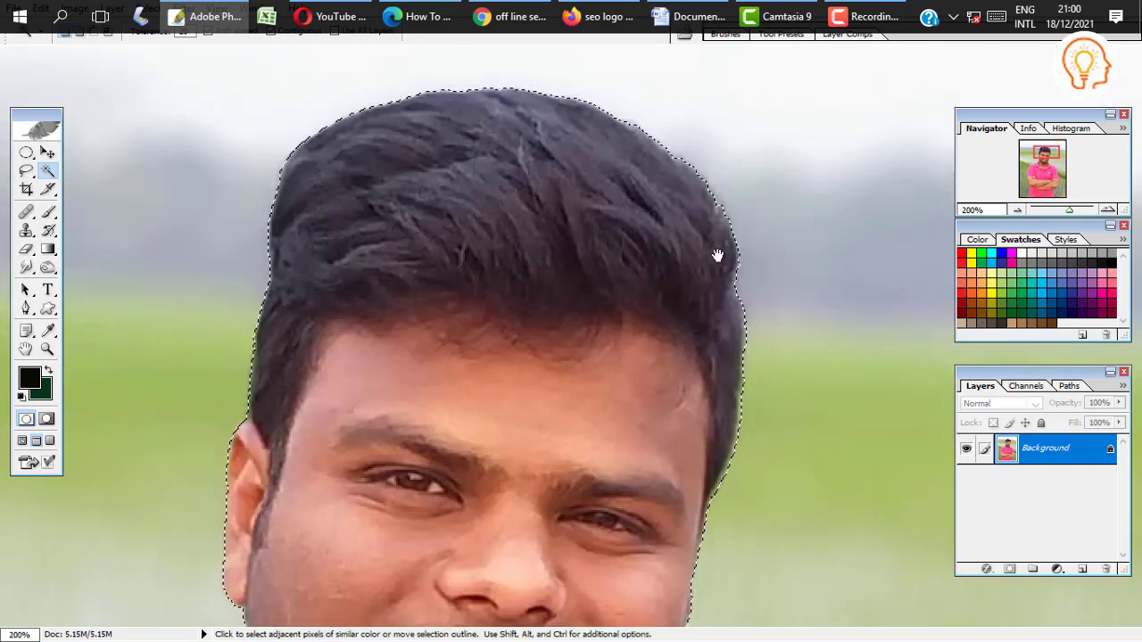
drag(719, 255, 627, 323)
key(ctrl+0)
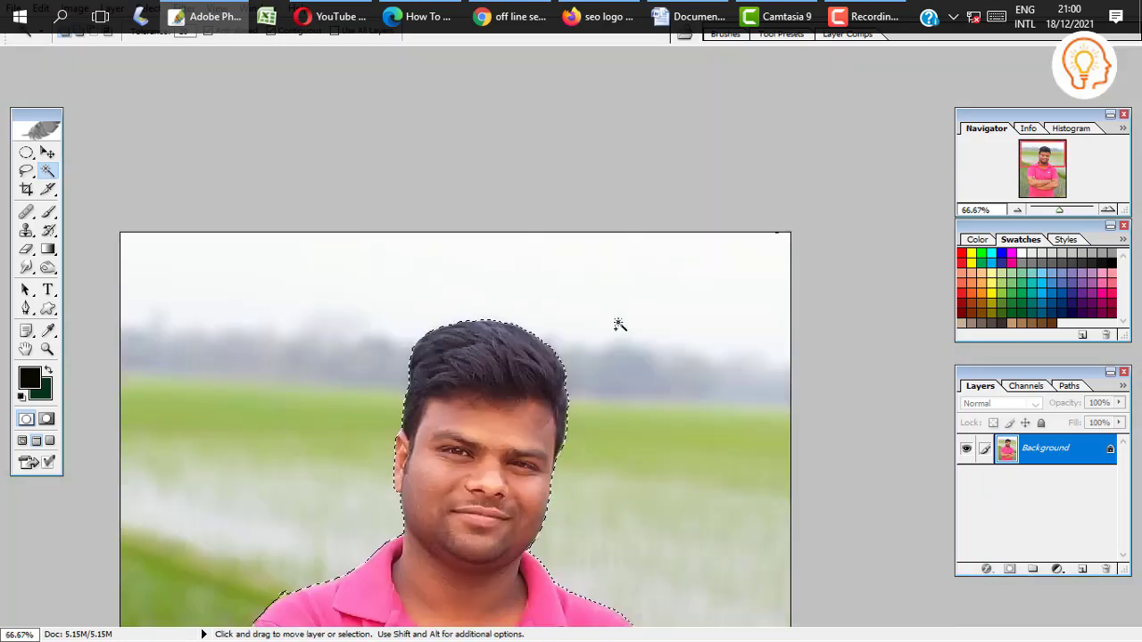
key(ctrl+minus)
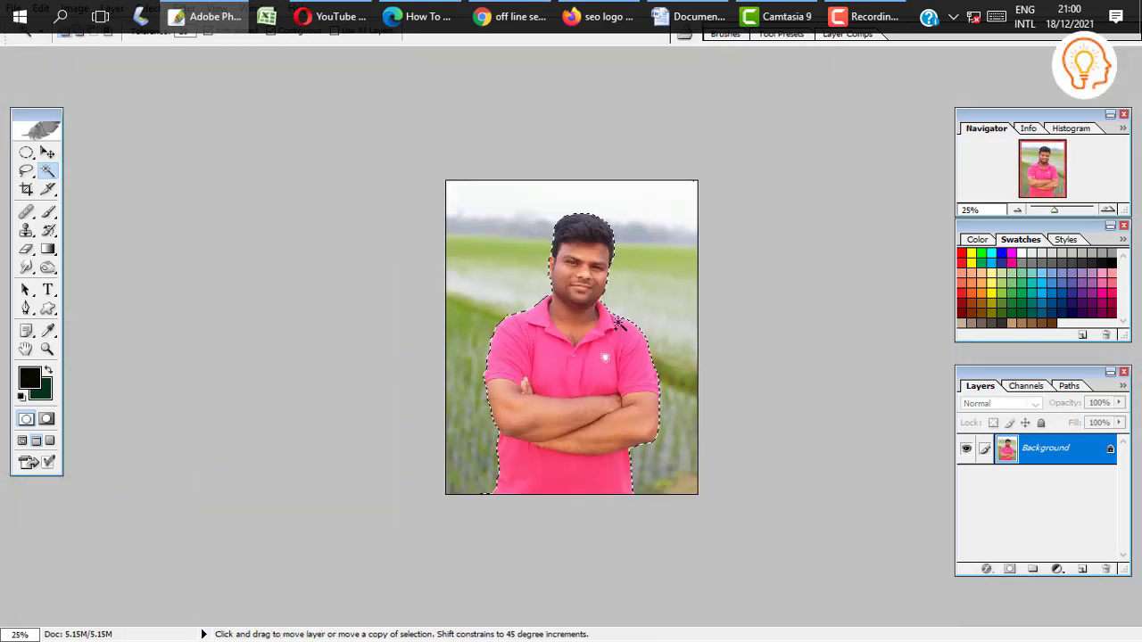
key(ctrl+alt+d)
text(1)
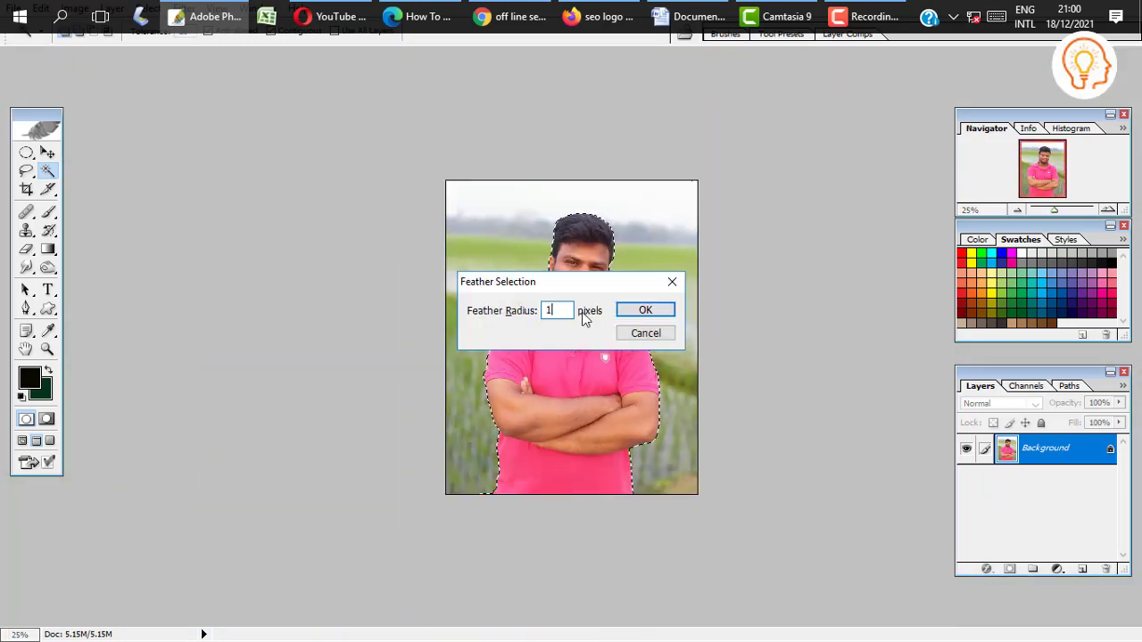
key(Return)
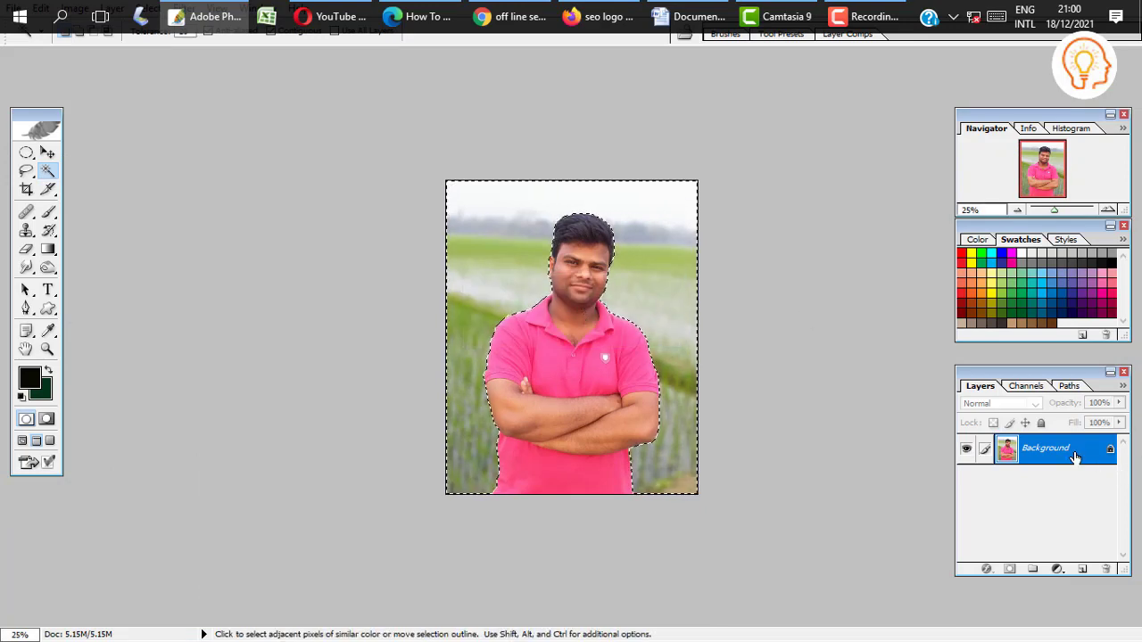
- Convert the Background to Layer 0, delete the selected scenery, and deselect
double_click(1075, 456)
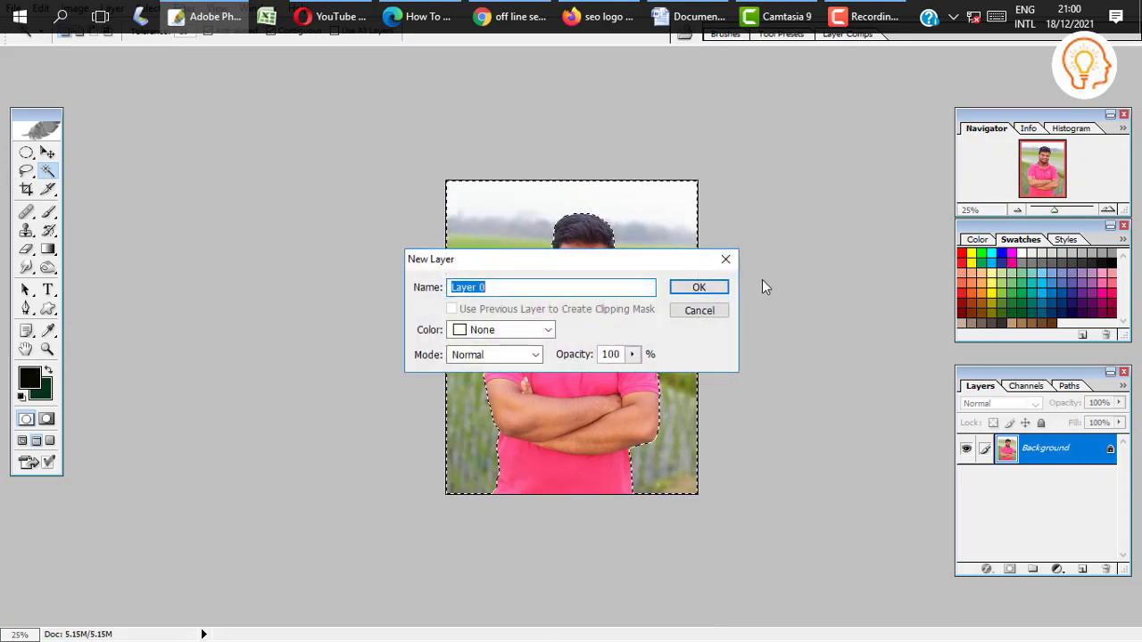
click(708, 288)
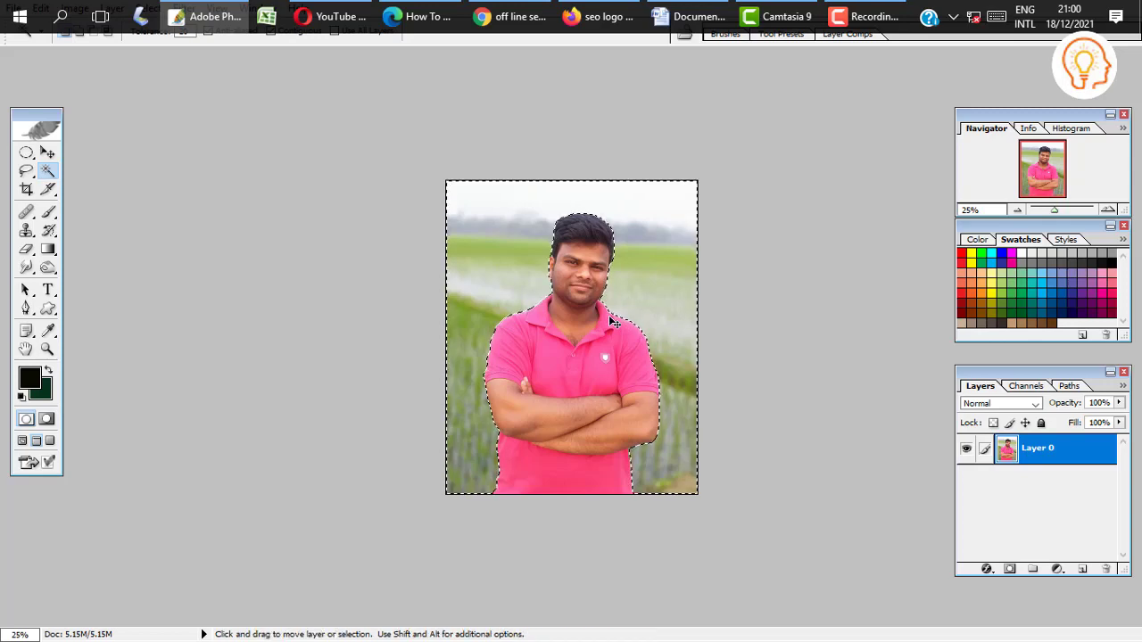
key(Delete)
key(ctrl+d)
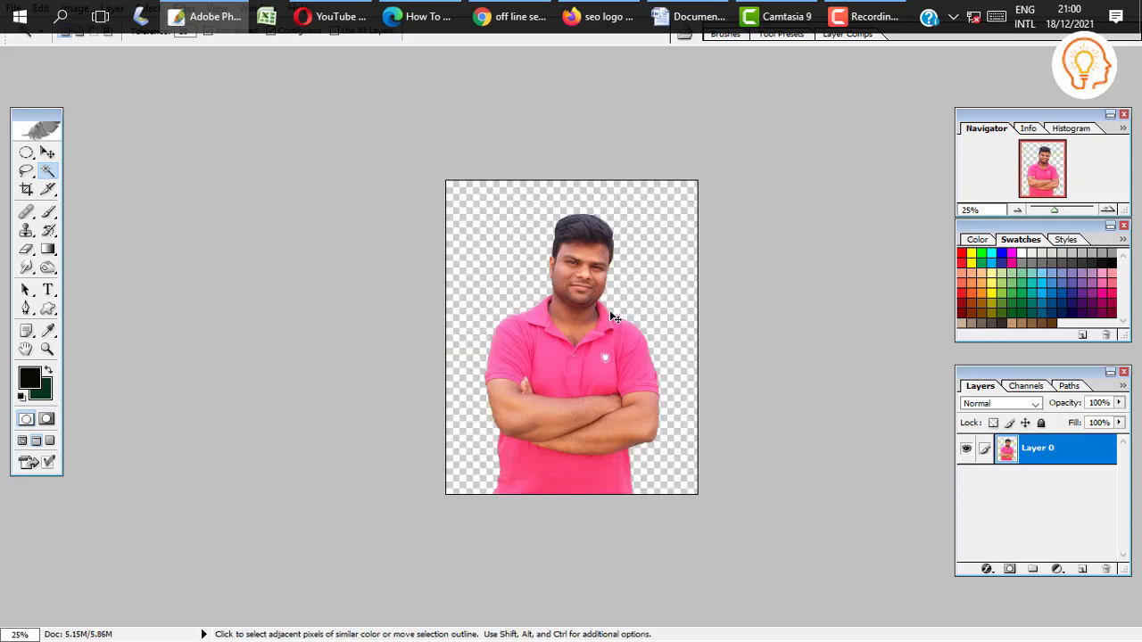
key(ctrl+plus)
key(ctrl+plus)
key(ctrl+minus)
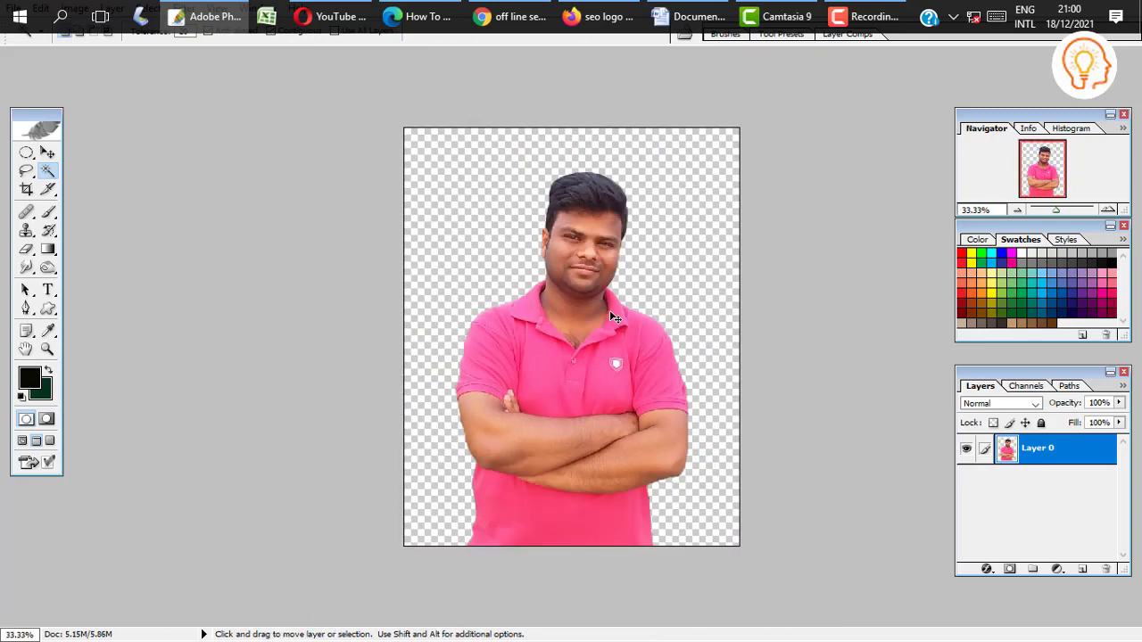
key(ctrl+minus)
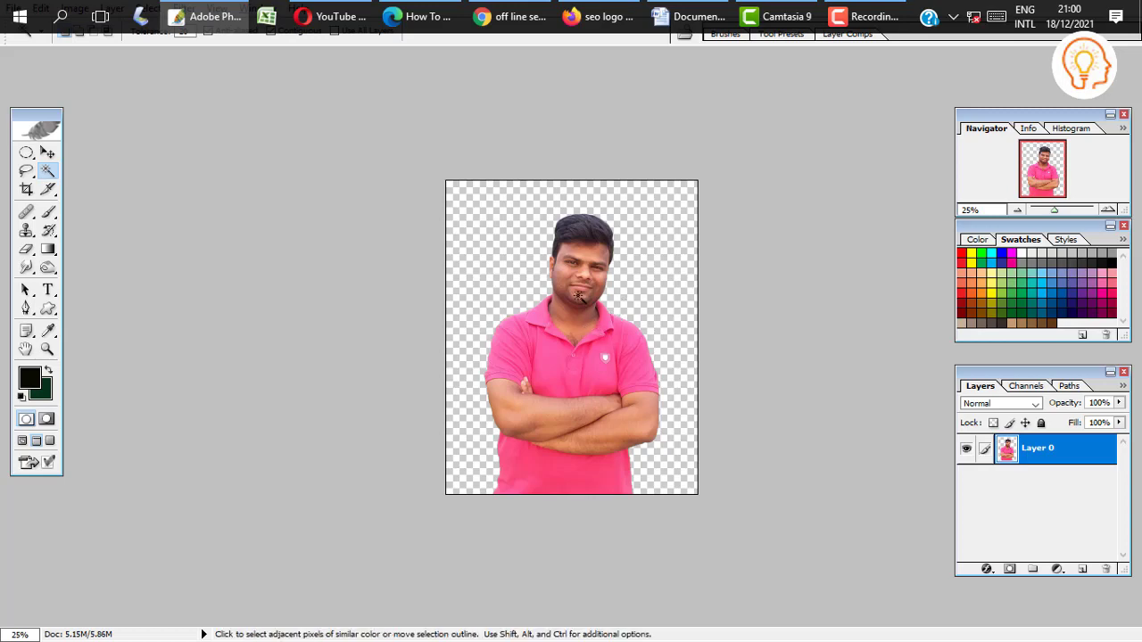
- Save the cut-out as jakir11.psd in Photoshop format with maximum compatibility
key(ctrl+shift+s)
scroll(625, 321, down, 2)
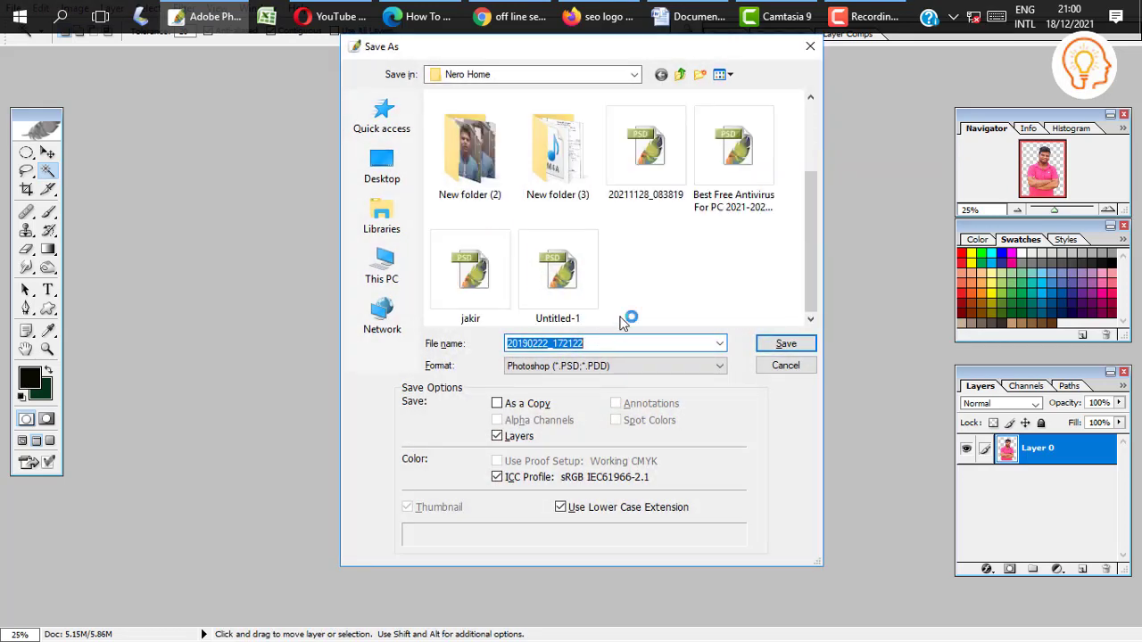
scroll(663, 259, up, 2)
scroll(629, 320, down, 2)
text(jakir)
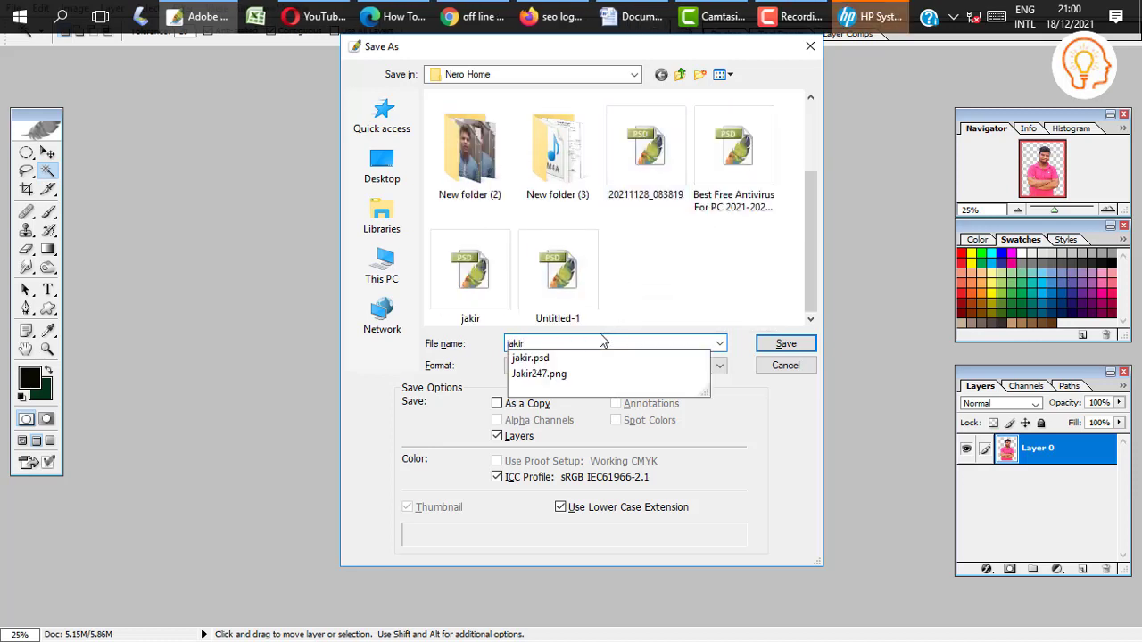
text(11)
click(779, 348)
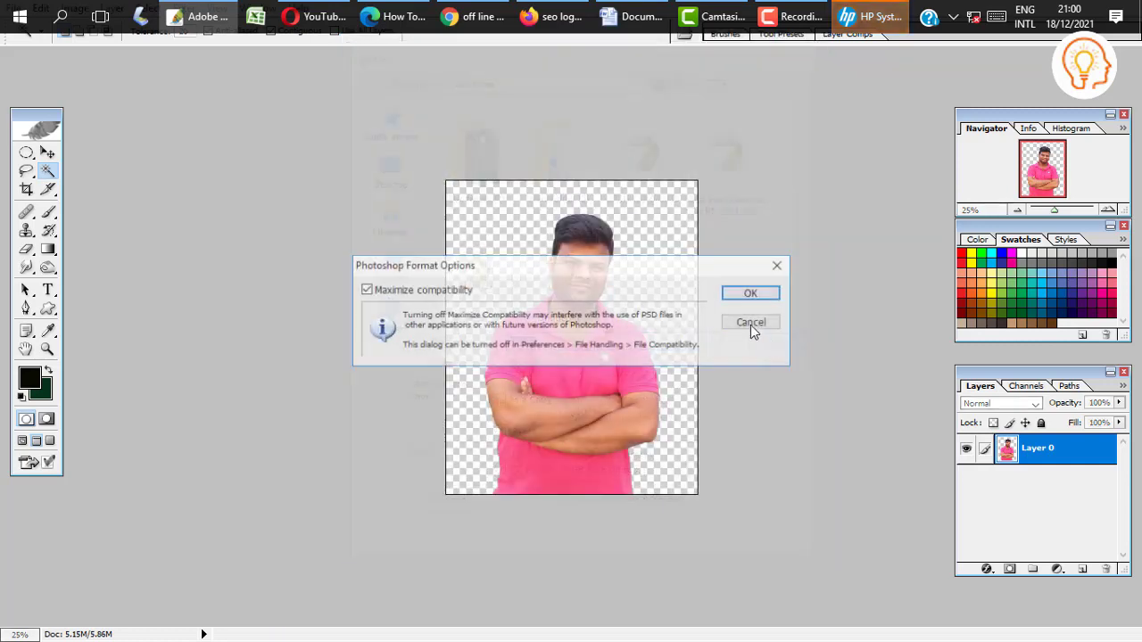
click(755, 301)
- Open 20190222_172122.jpg, rotate it 90° CCW upright, and place the cut-out window beside it
key(f)
key(f)
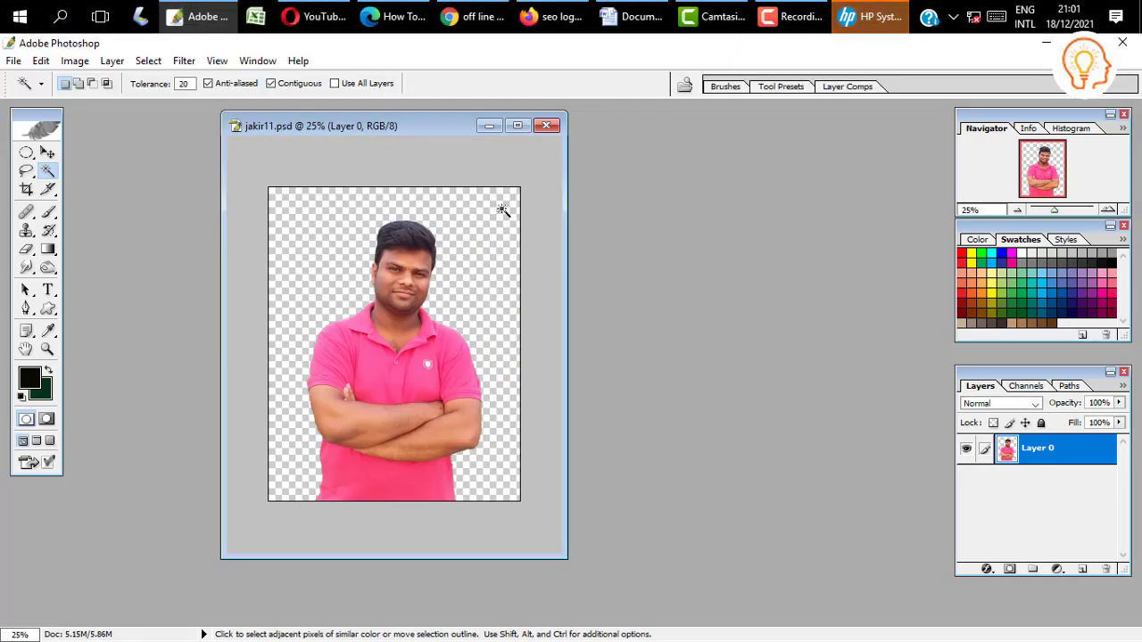
double_click(692, 259)
double_click(483, 385)
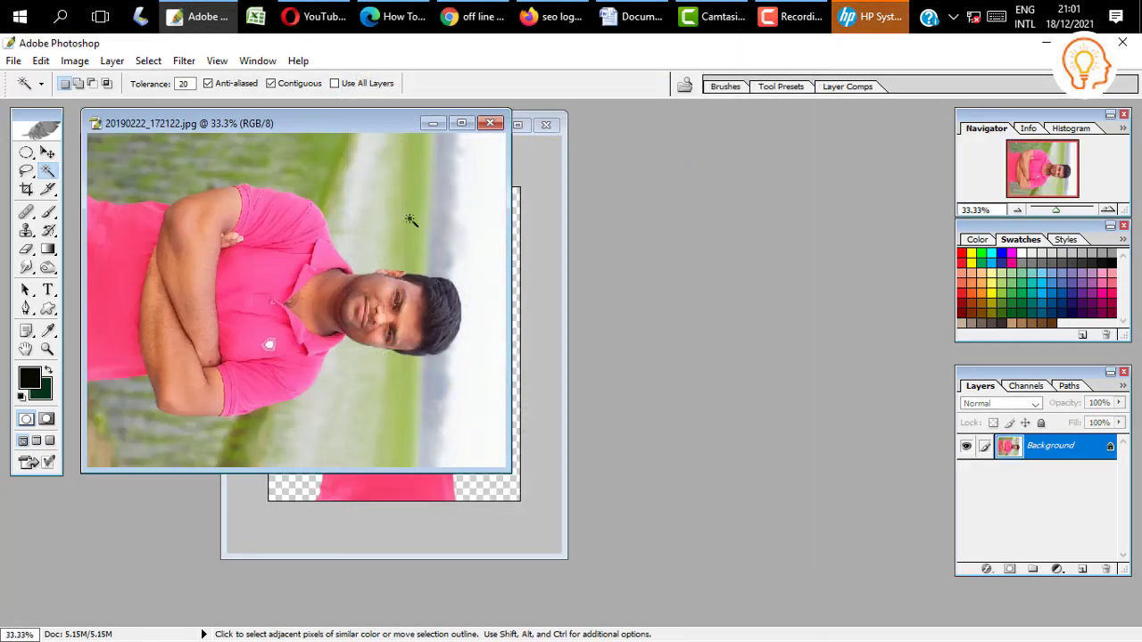
click(80, 63)
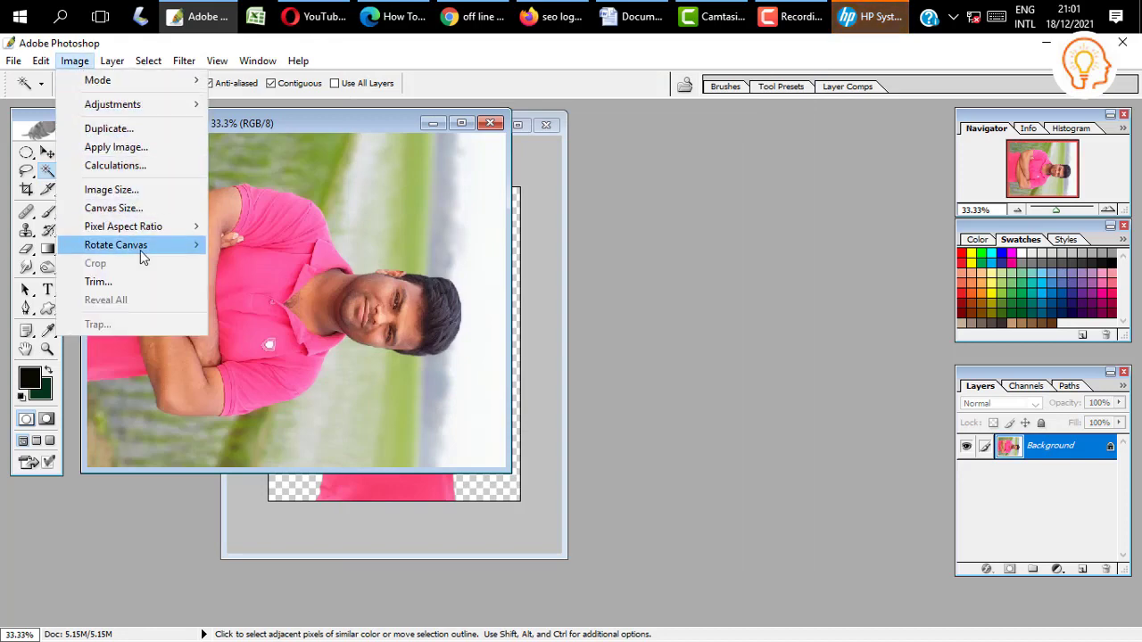
mouse_move(116, 244)
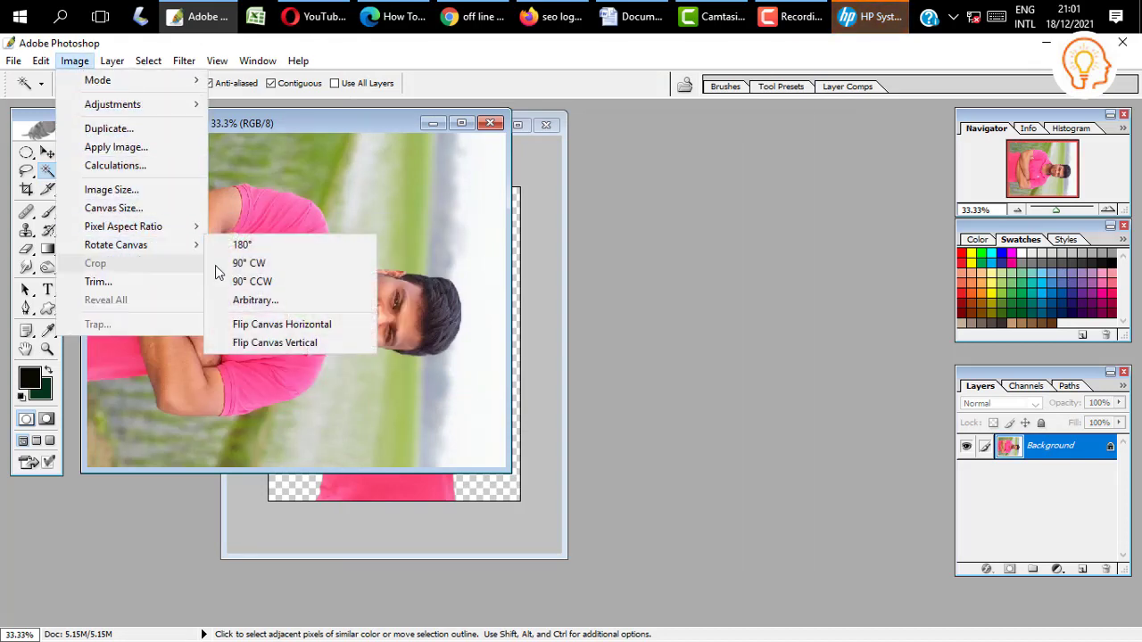
click(243, 282)
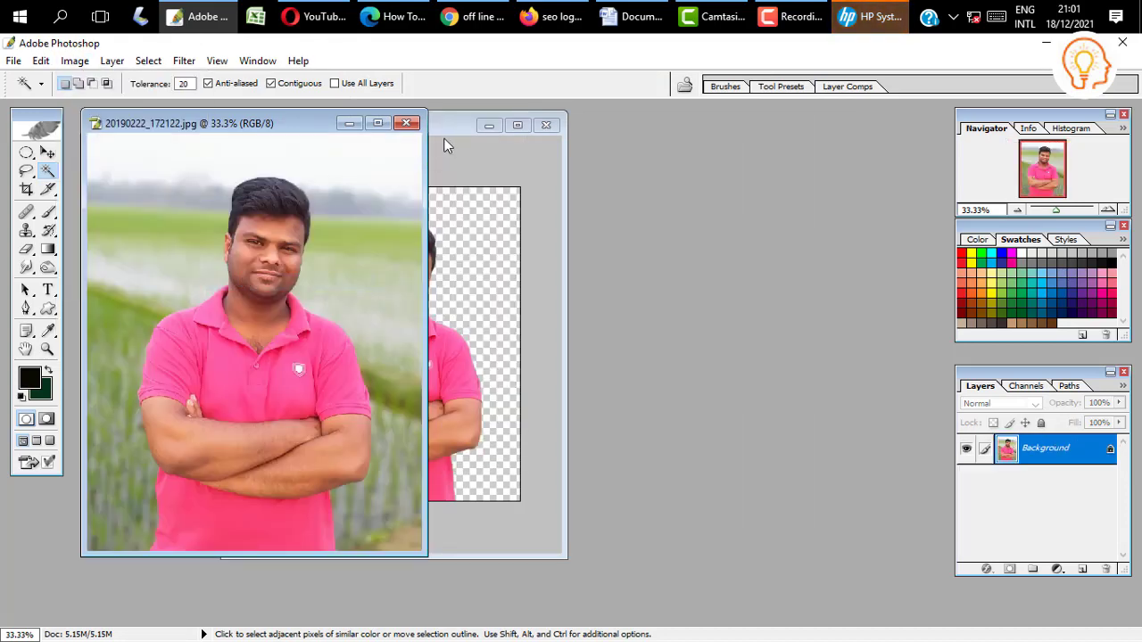
drag(446, 129, 667, 119)
- Set the jakir11.psd cut-out zoom to 33.3% to match the original photo
key(ctrl+minus)
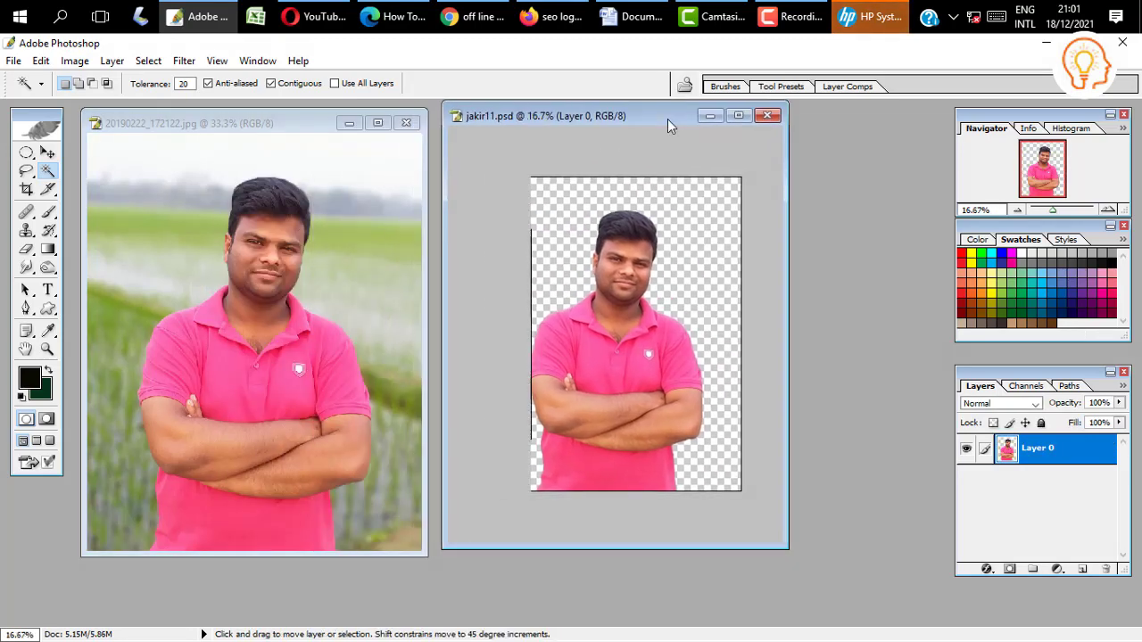
key(ctrl+minus)
key(ctrl+plus)
key(ctrl+plus)
key(ctrl+plus)
key(ctrl+plus)
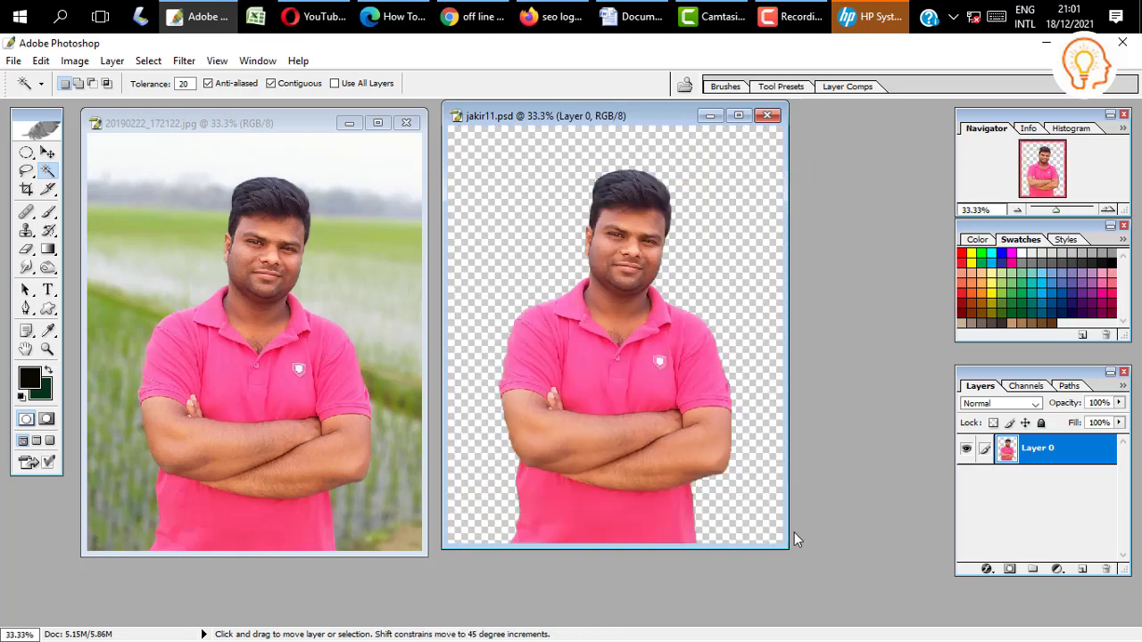
key(ctrl+minus)
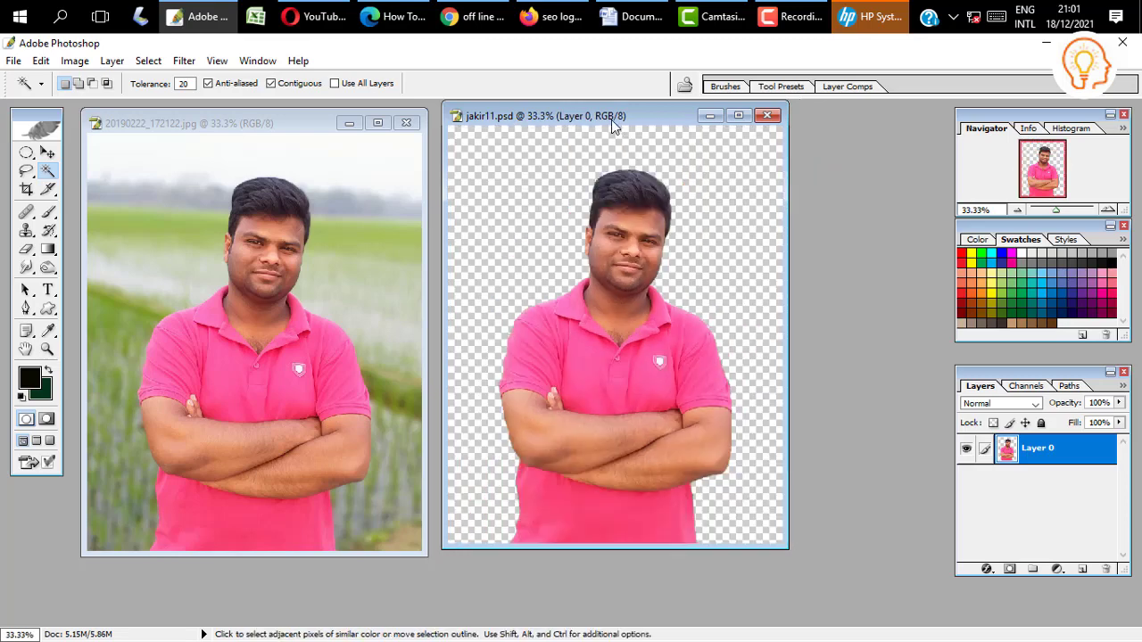
- Arrange the original photo and cut-out windows side by side, aligned with each other
drag(612, 120, 665, 125)
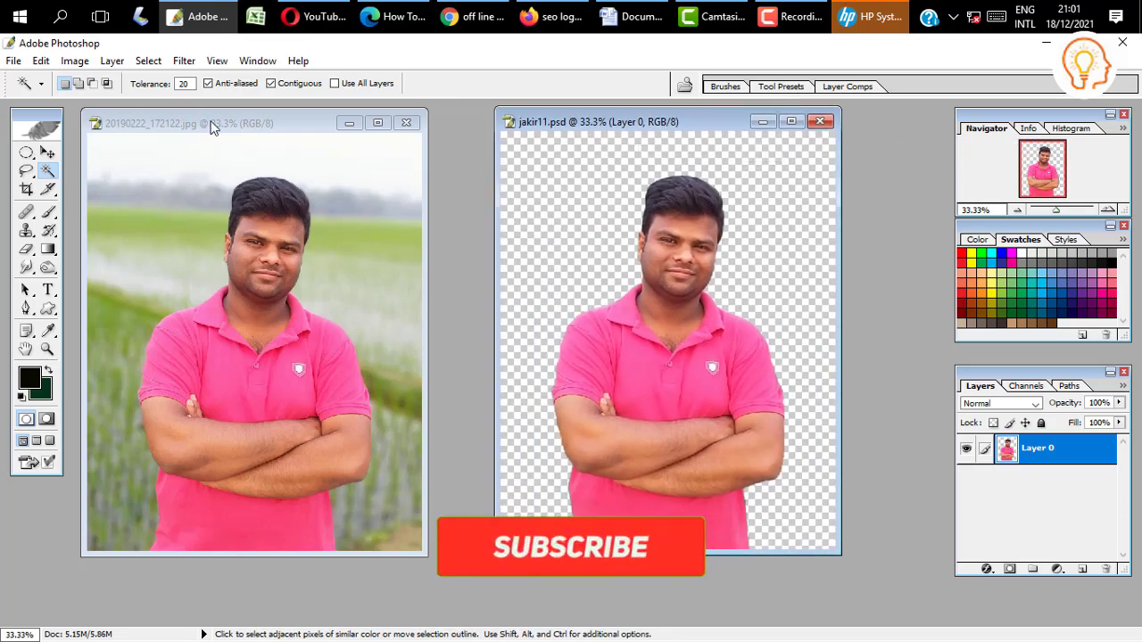
drag(211, 127, 282, 121)
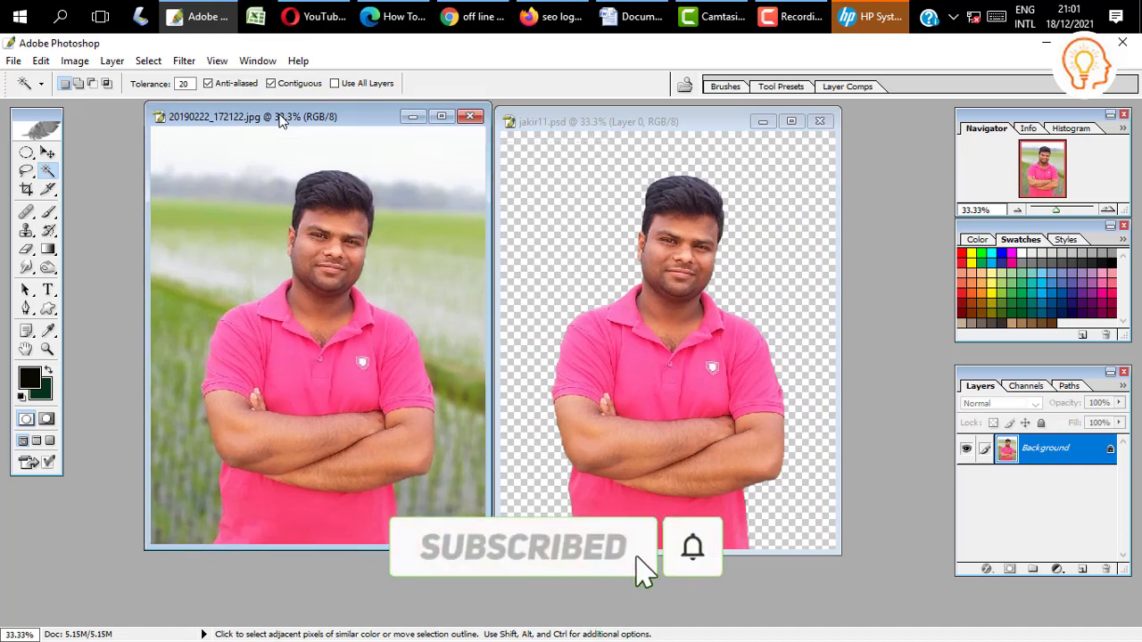
drag(280, 121, 277, 128)
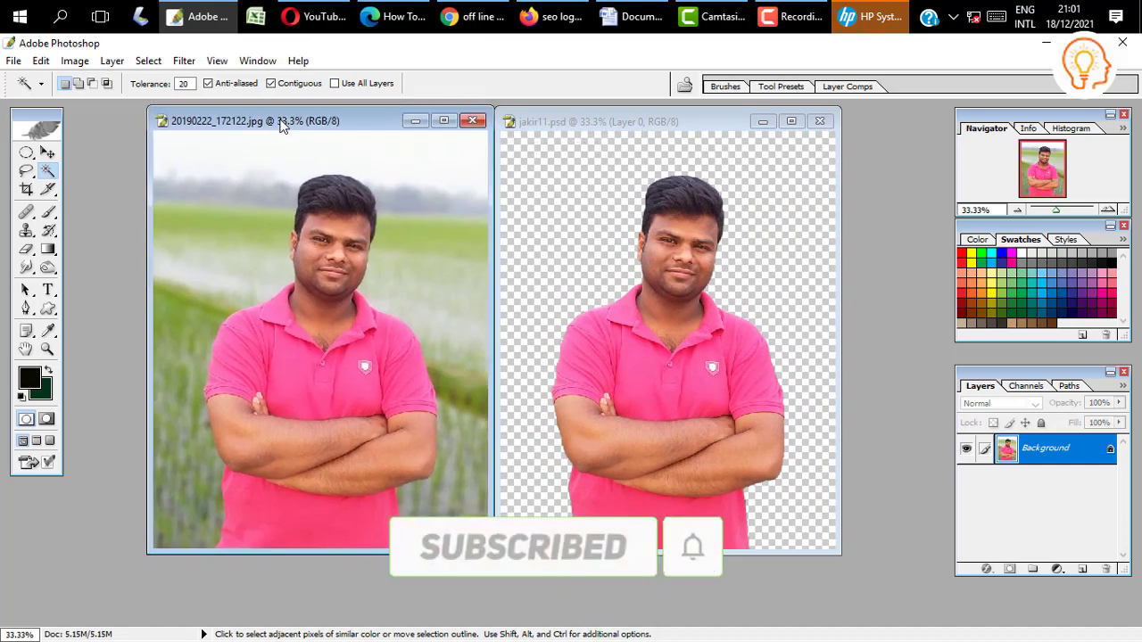
drag(536, 122, 555, 126)
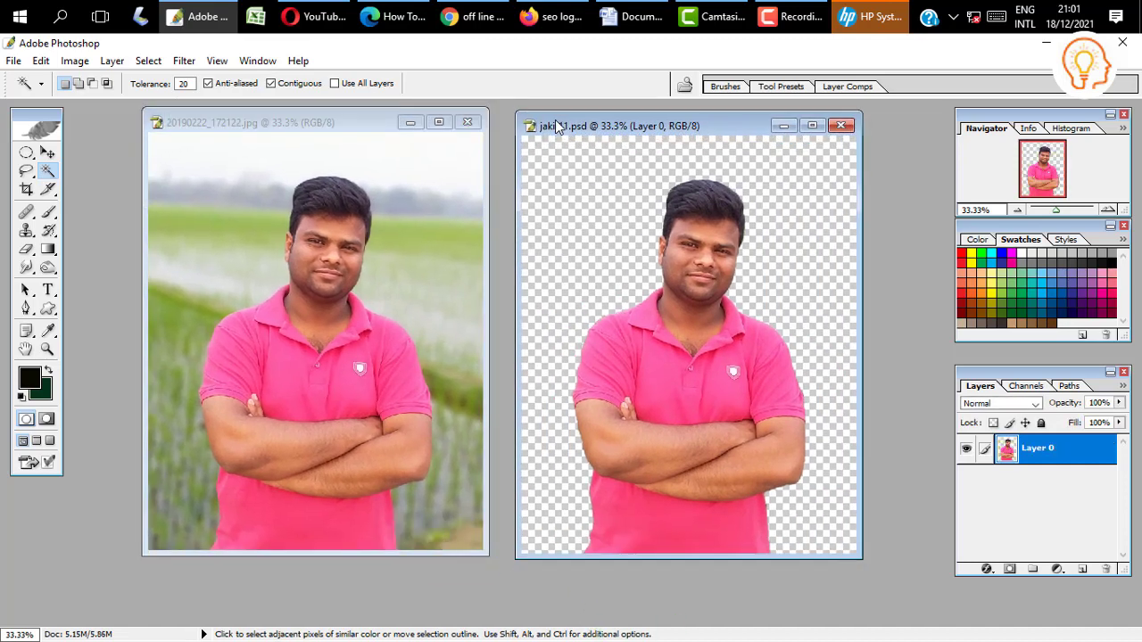
drag(377, 121, 392, 123)
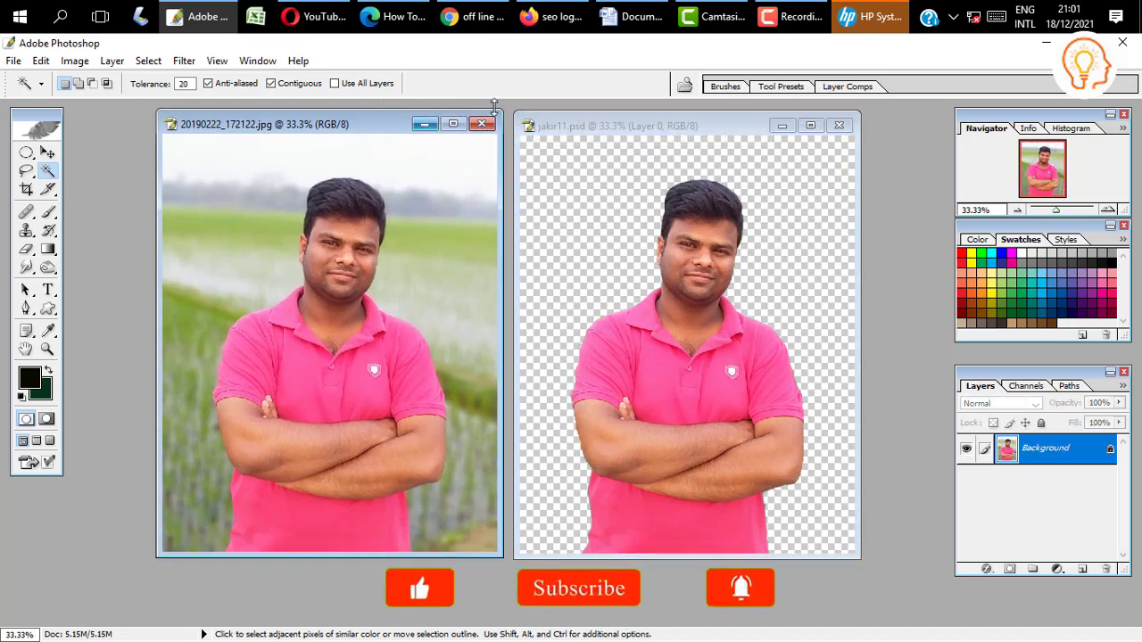
drag(618, 122, 662, 186)
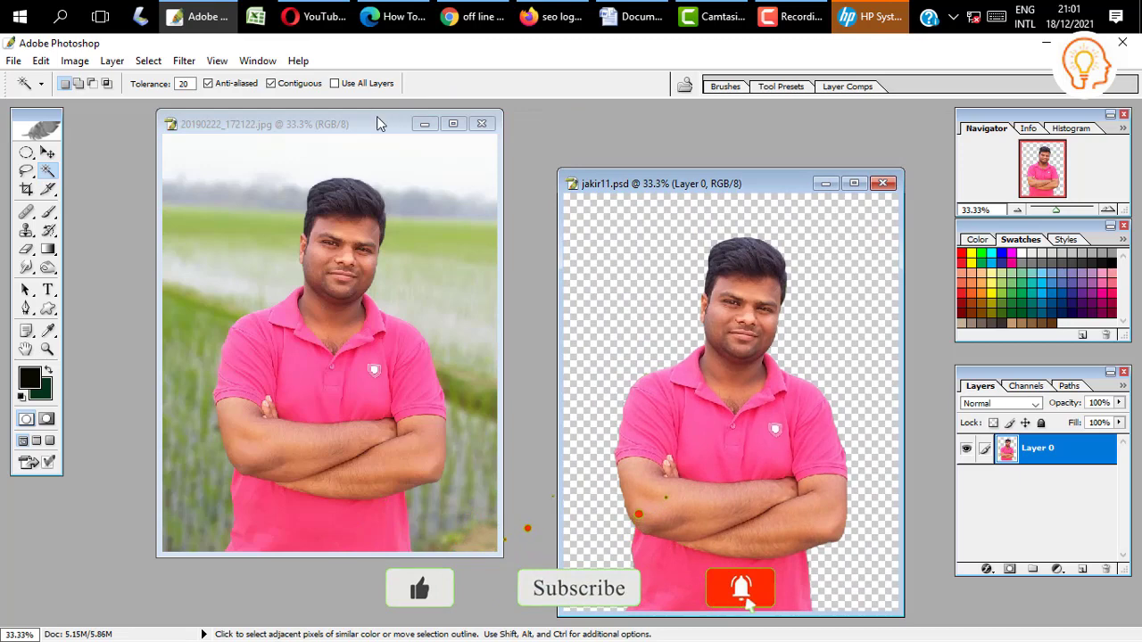
drag(377, 123, 406, 185)
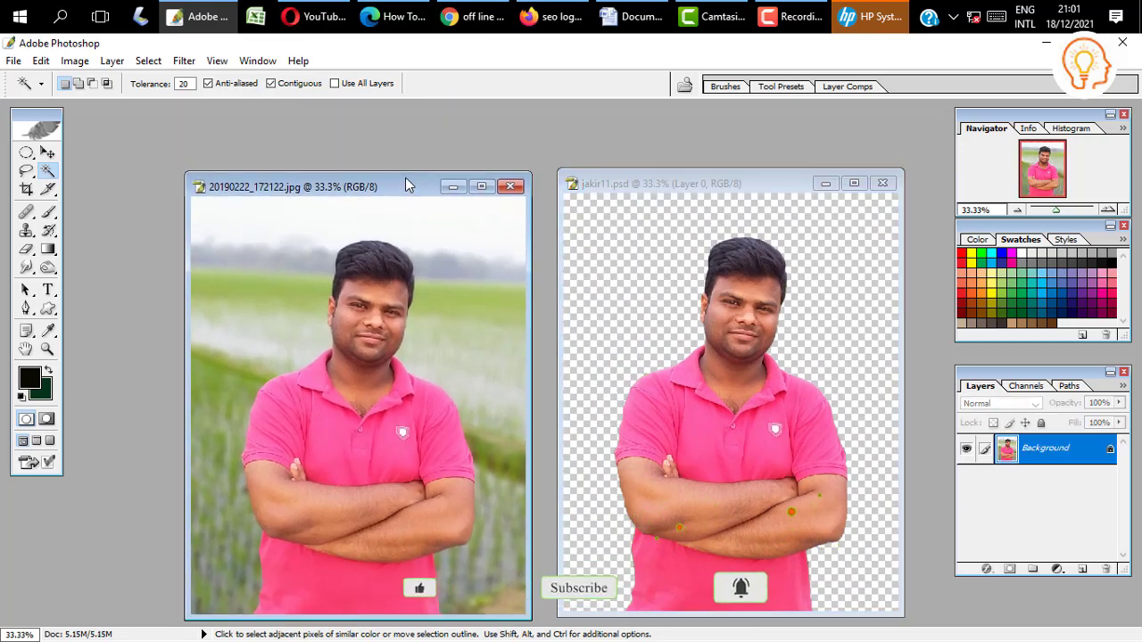
drag(406, 185, 404, 182)
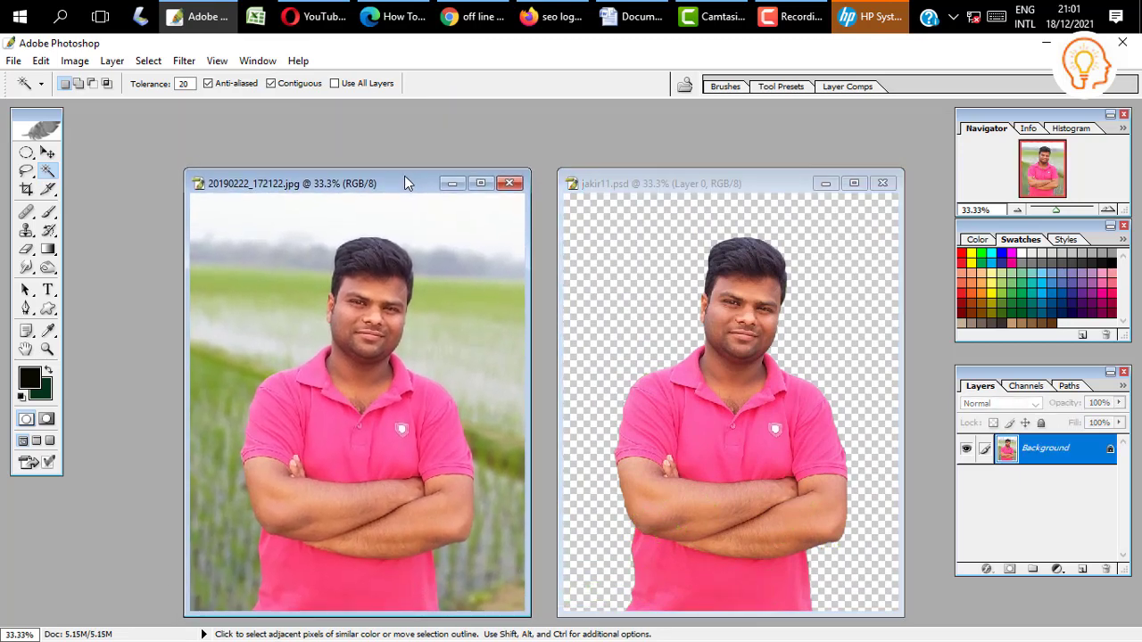